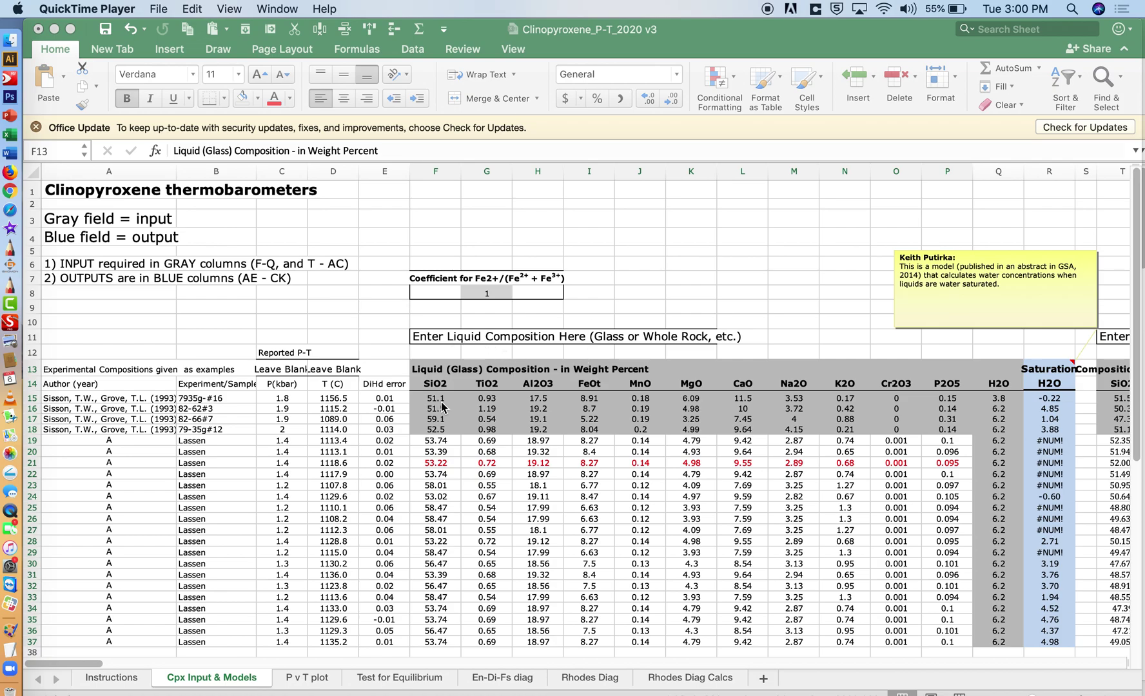
Review the clinopyroxene compositions and Lassen sample labels before removing the example rows.
click(427, 374)
click(426, 369)
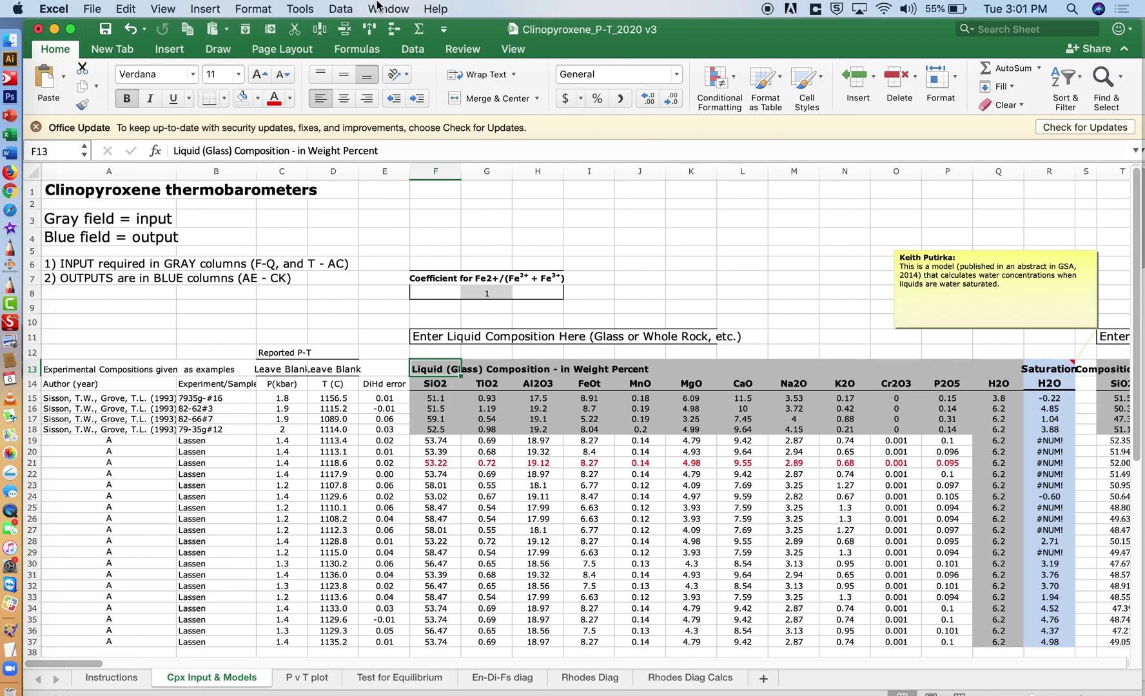
scroll(537, 433, right, 10)
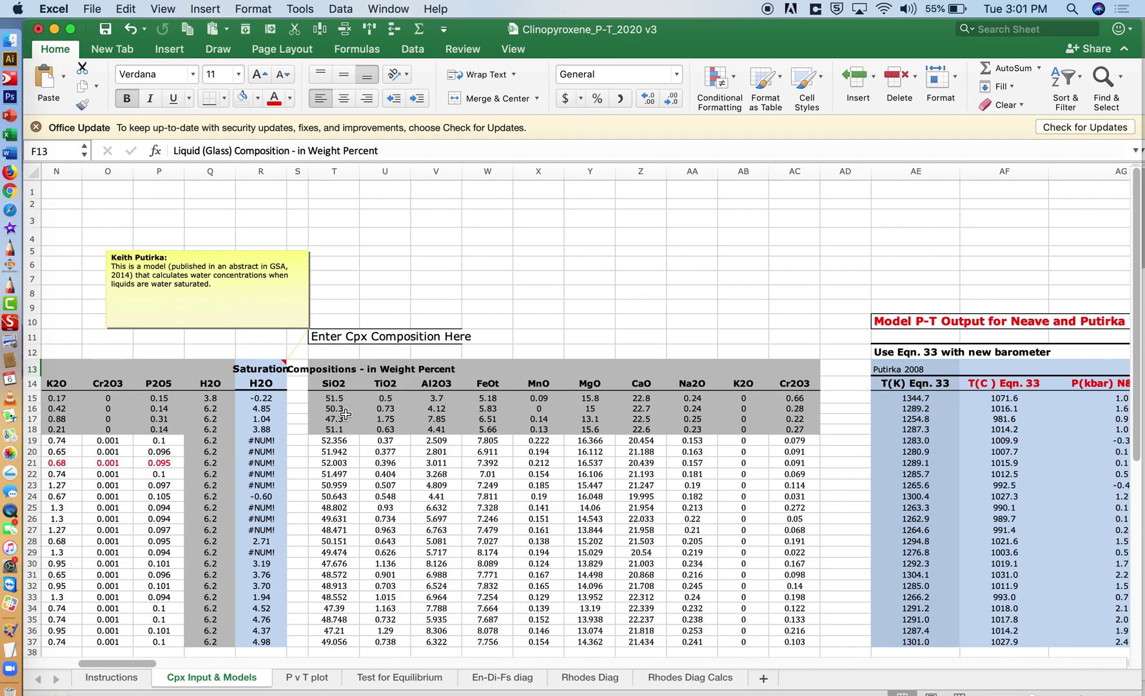
drag(333, 442, 741, 453)
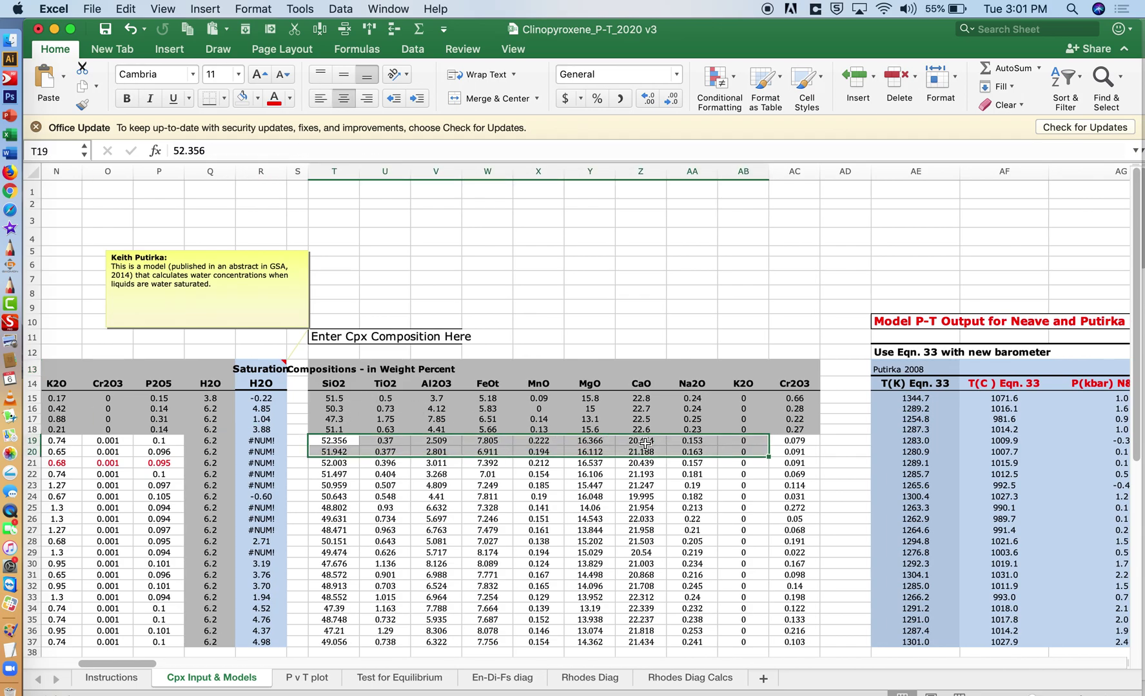
mouse_move(436, 441)
mouse_down()
mouse_move(39, 443)
mouse_move(445, 443)
mouse_up()
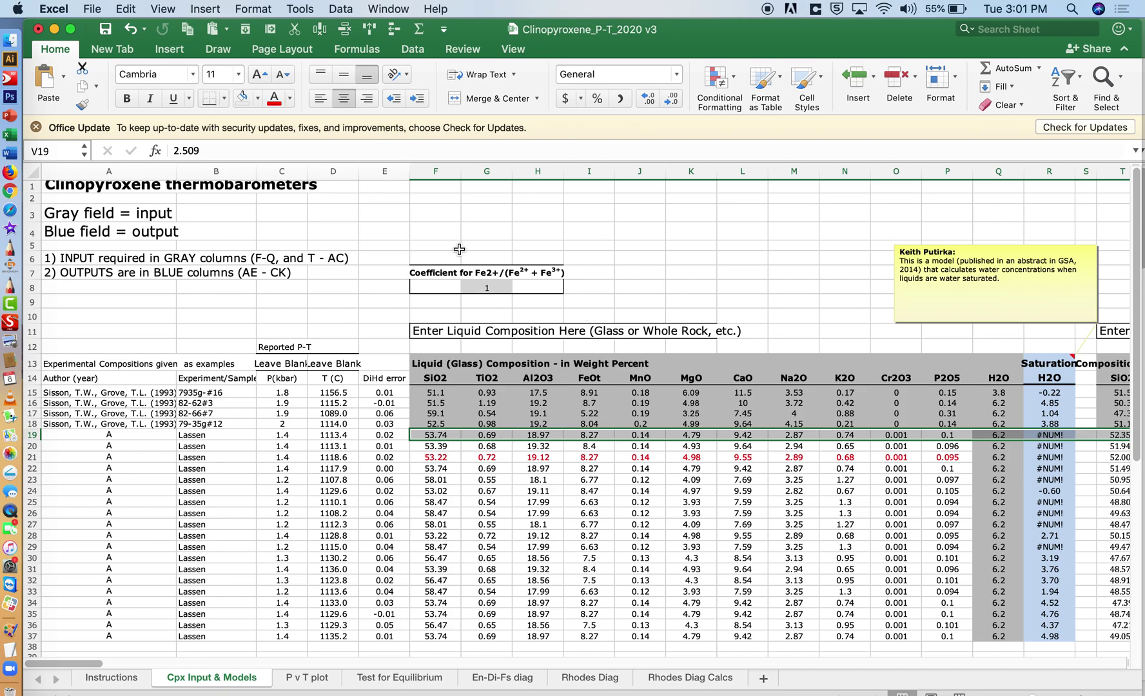
click(487, 435)
click(391, 9)
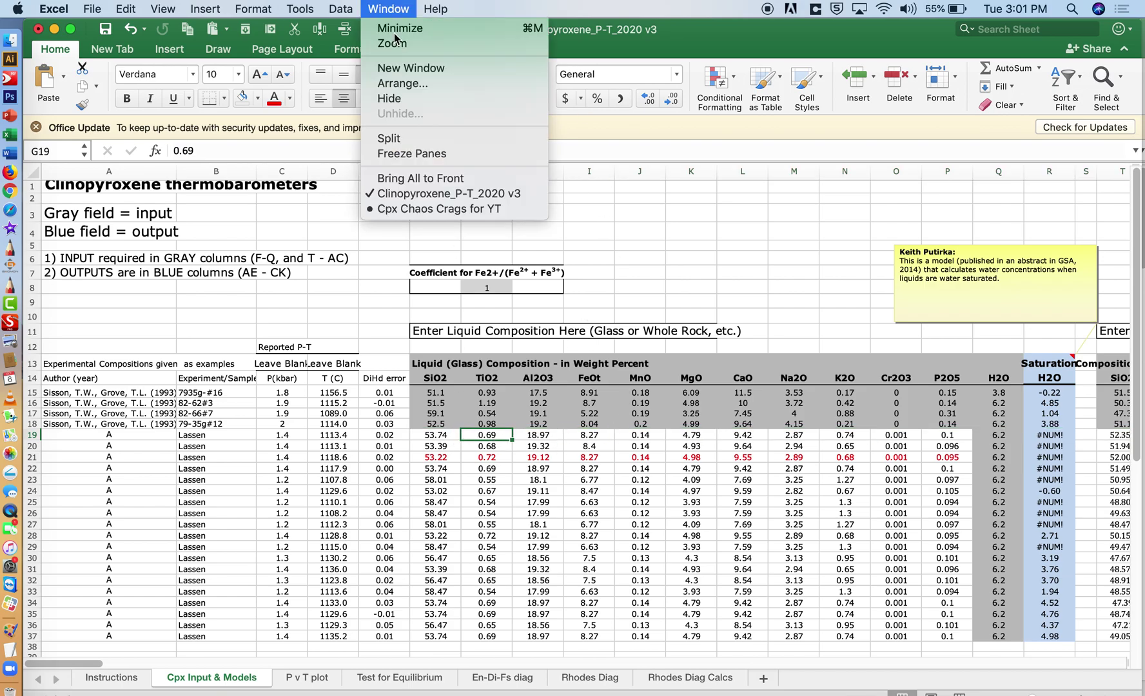
click(409, 10)
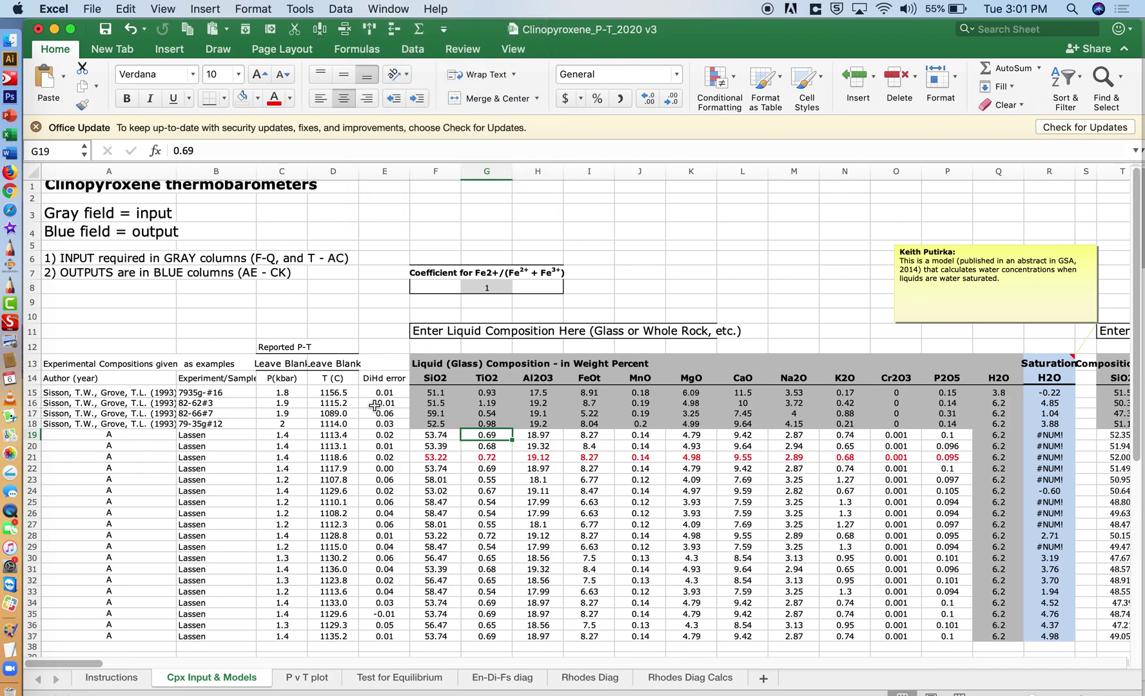
scroll(551, 484, down, 2)
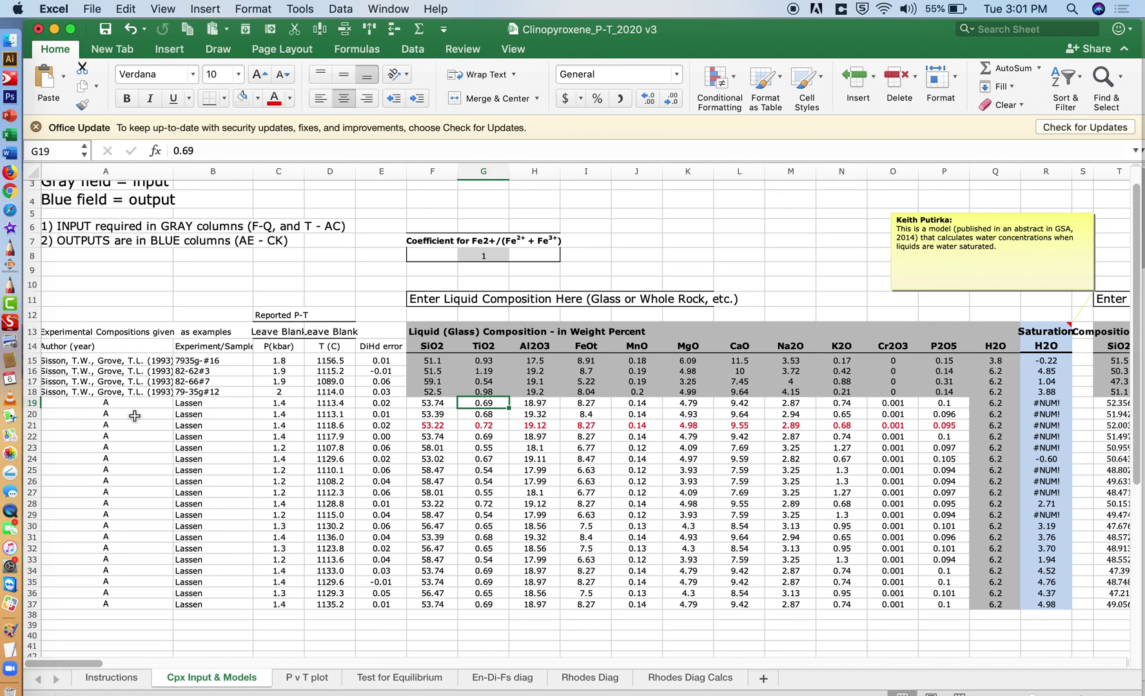
drag(105, 402, 223, 603)
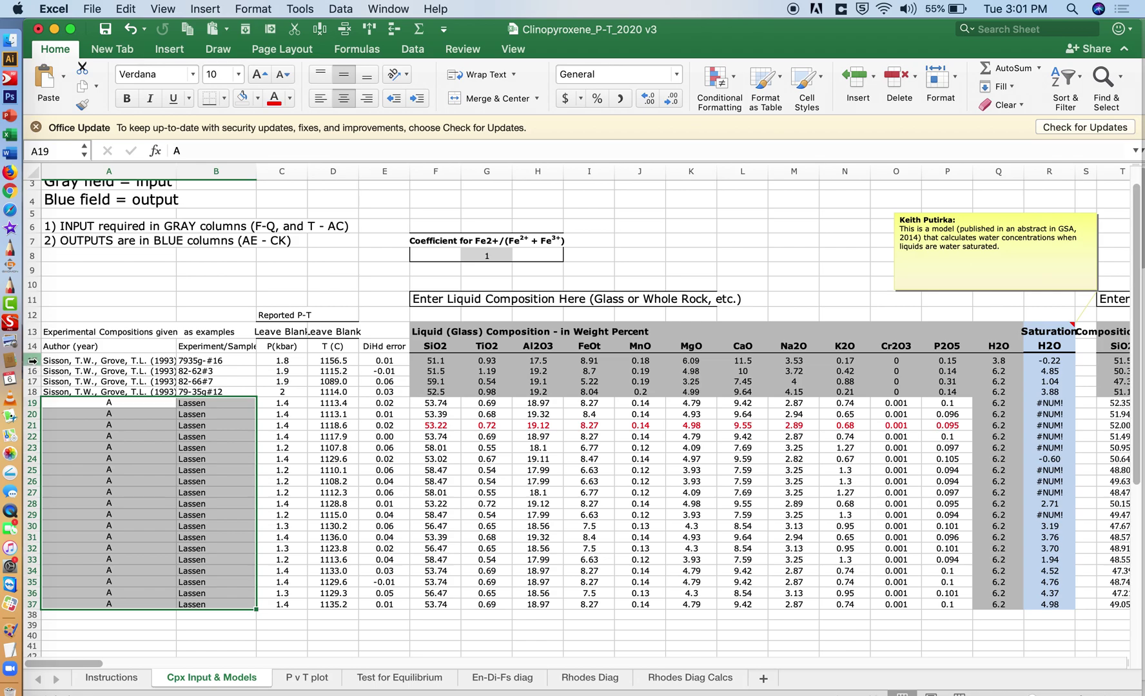
Delete Sisson example rows 15–18 and check the T(K) Eqn. 33 formula in AE15.
drag(32, 361, 30, 391)
click(344, 29)
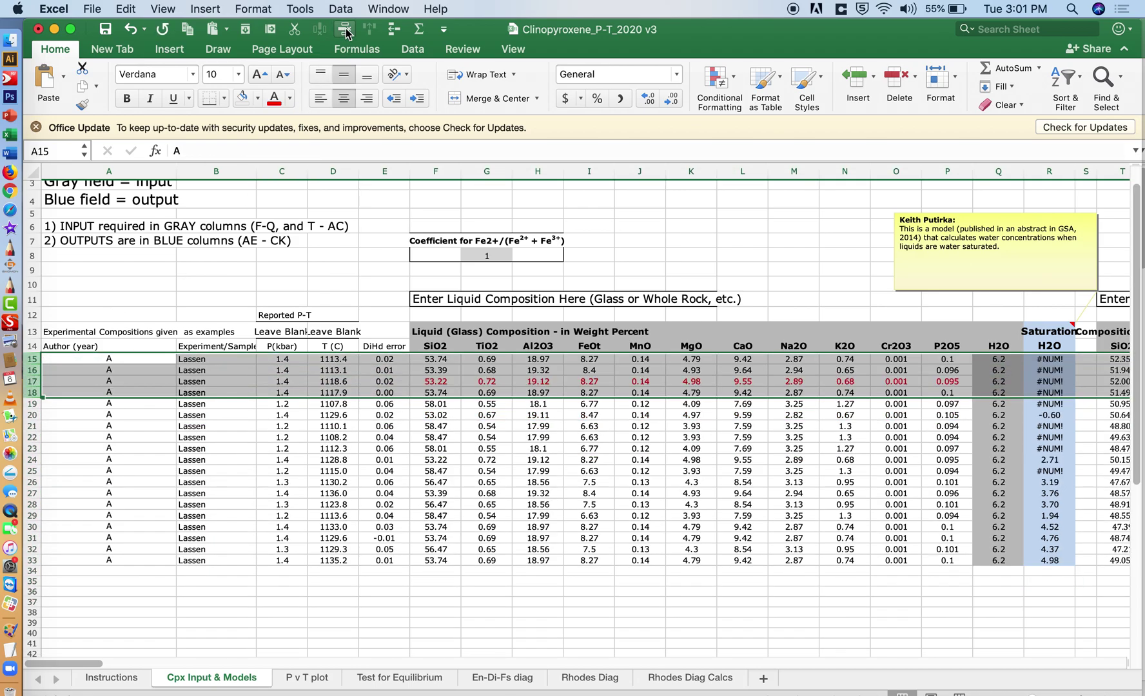
scroll(632, 444, right, 10)
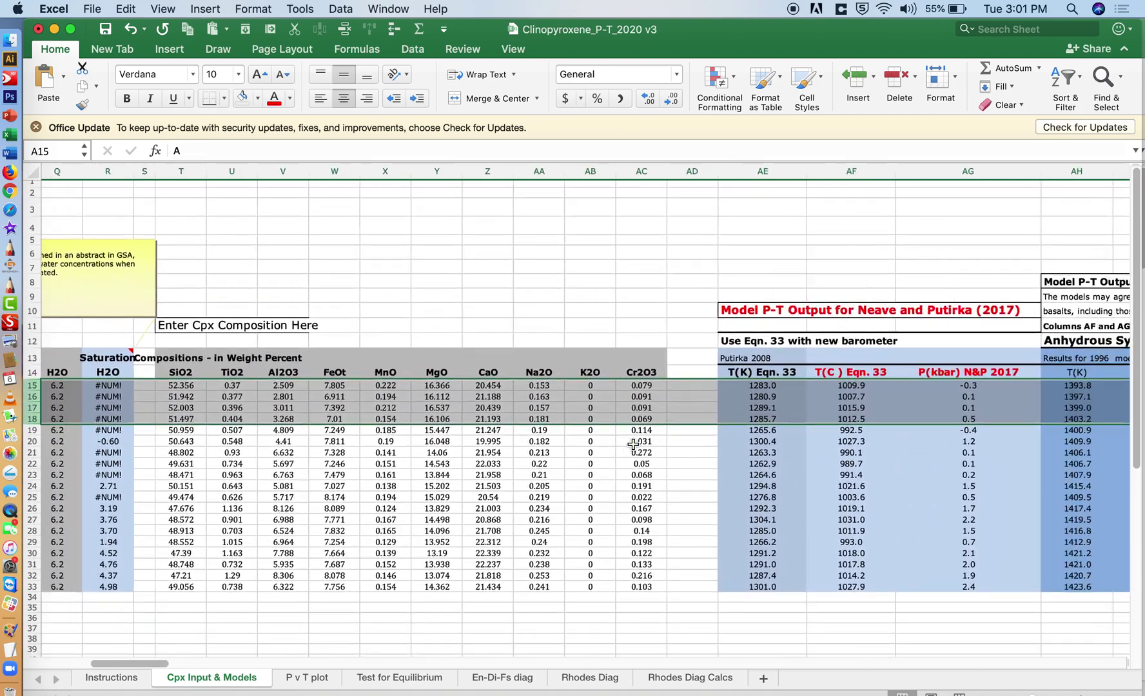
scroll(632, 444, right, 3)
click(628, 398)
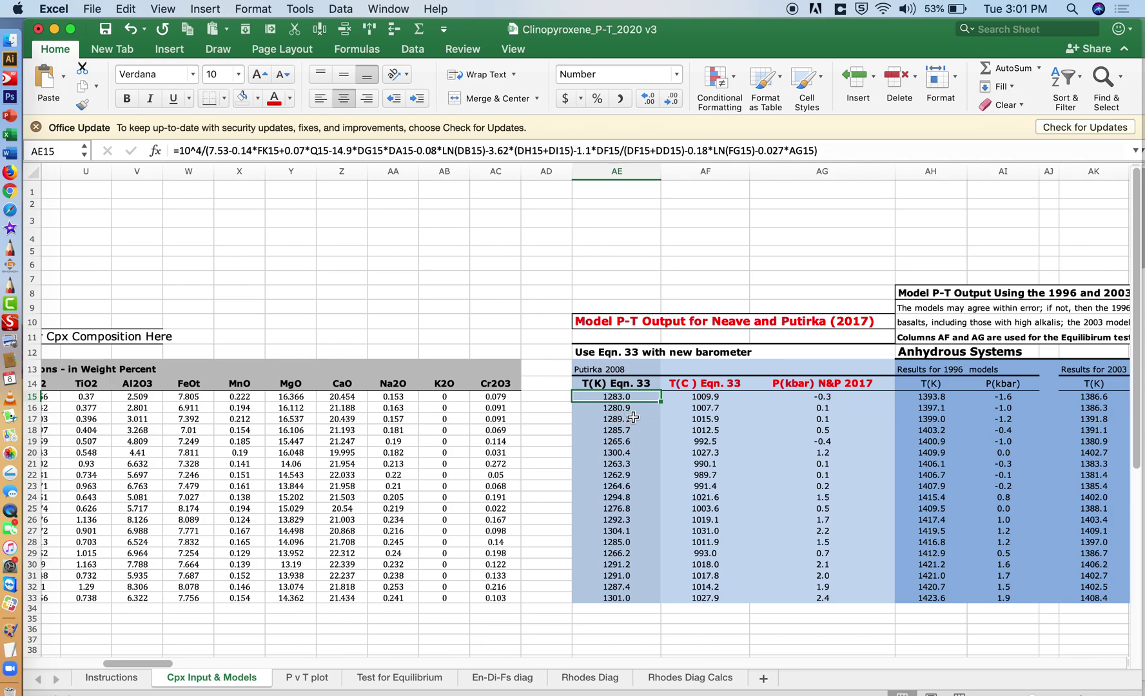
scroll(550, 445, left, 13)
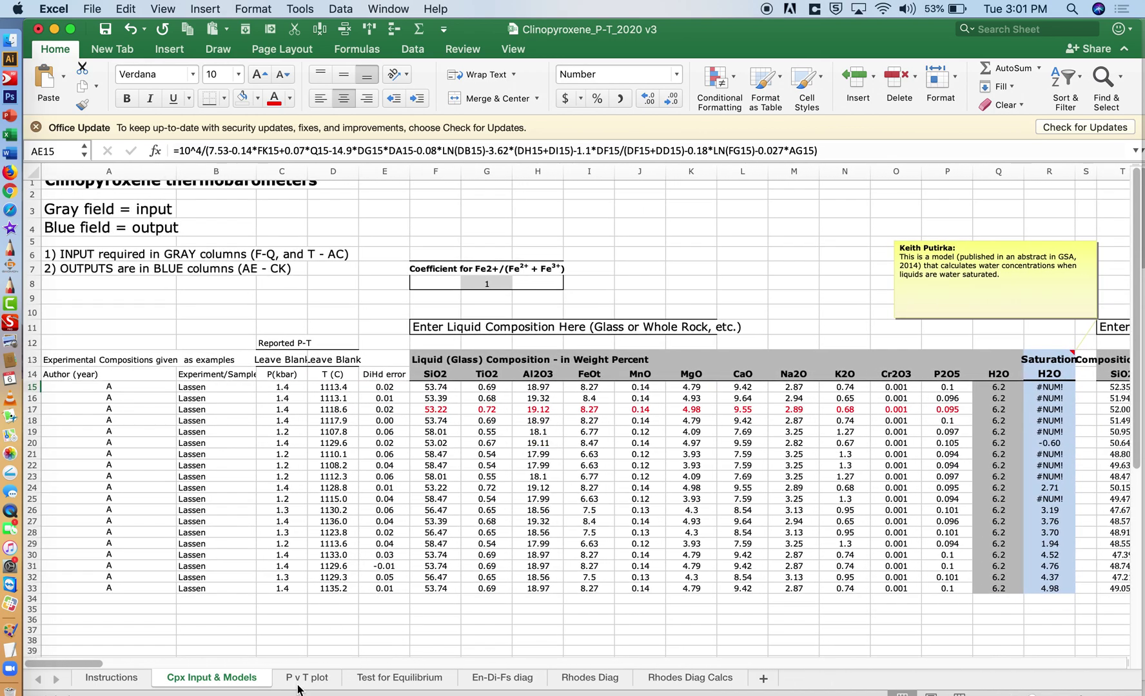
Bring up the Cpx Chaos Crags for YT workbook, passing the Si v Al chart, to reach Mixing Model.
click(389, 8)
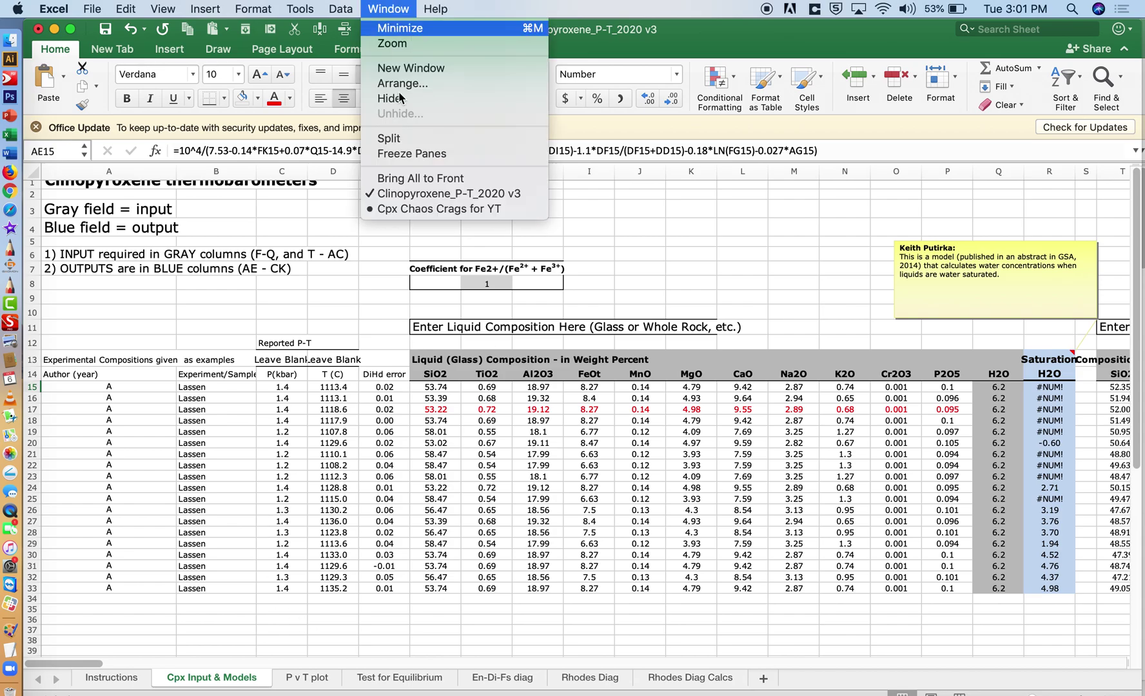
click(416, 210)
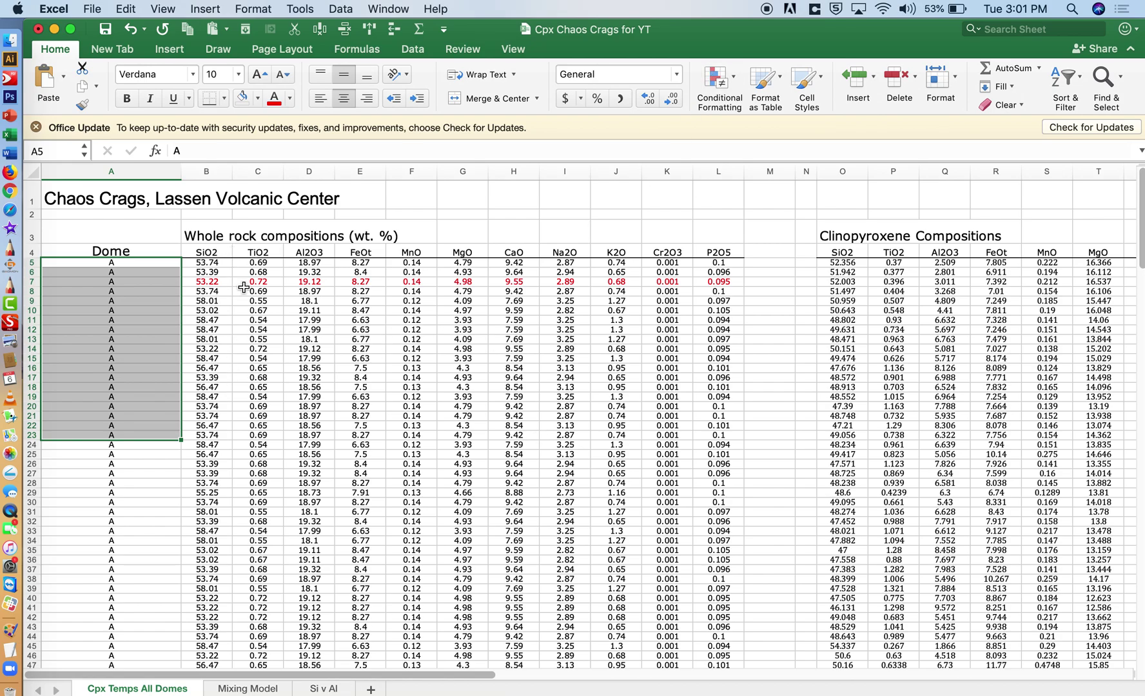
click(328, 688)
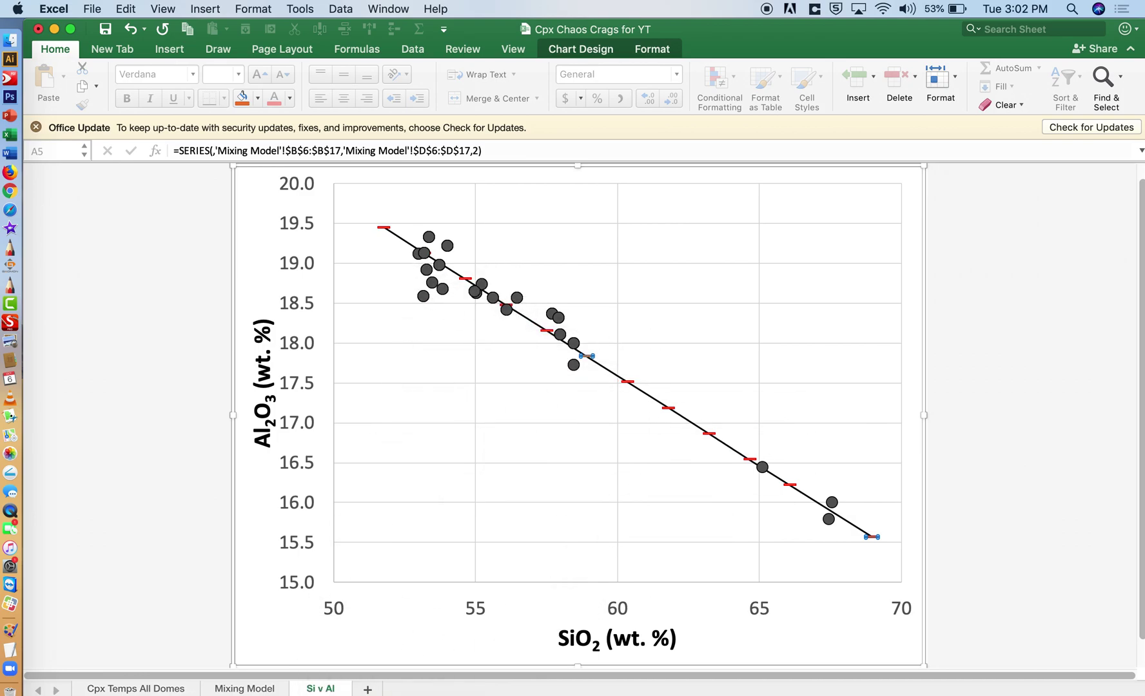
click(245, 688)
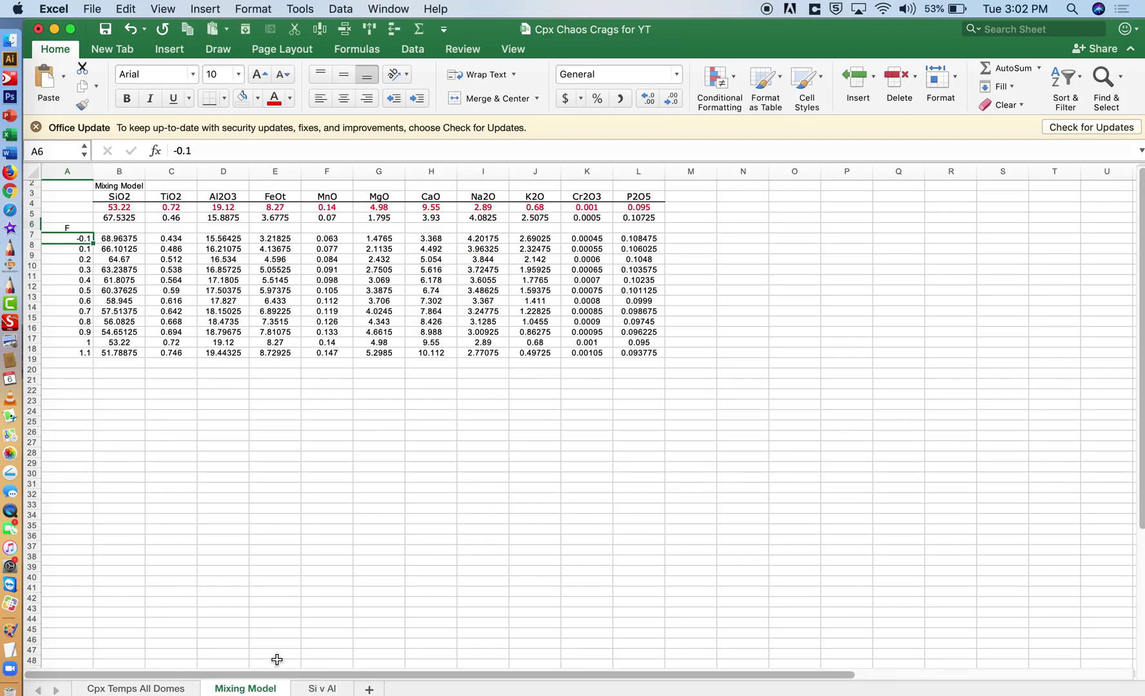
click(322, 688)
click(422, 257)
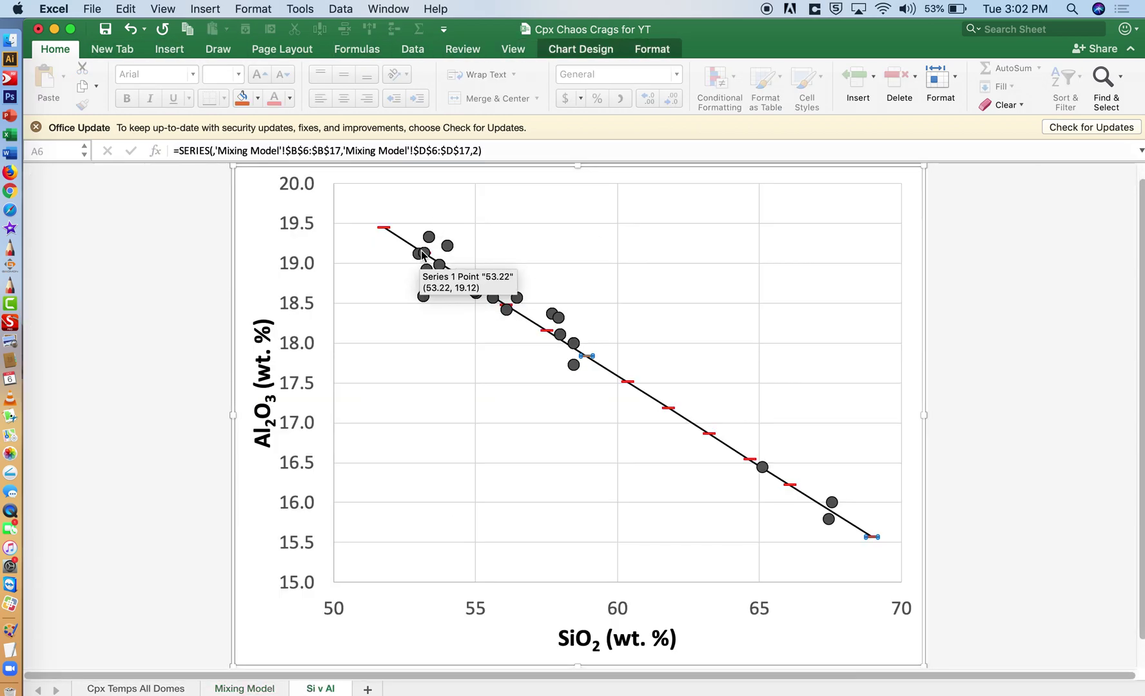
mouse_move(832, 516)
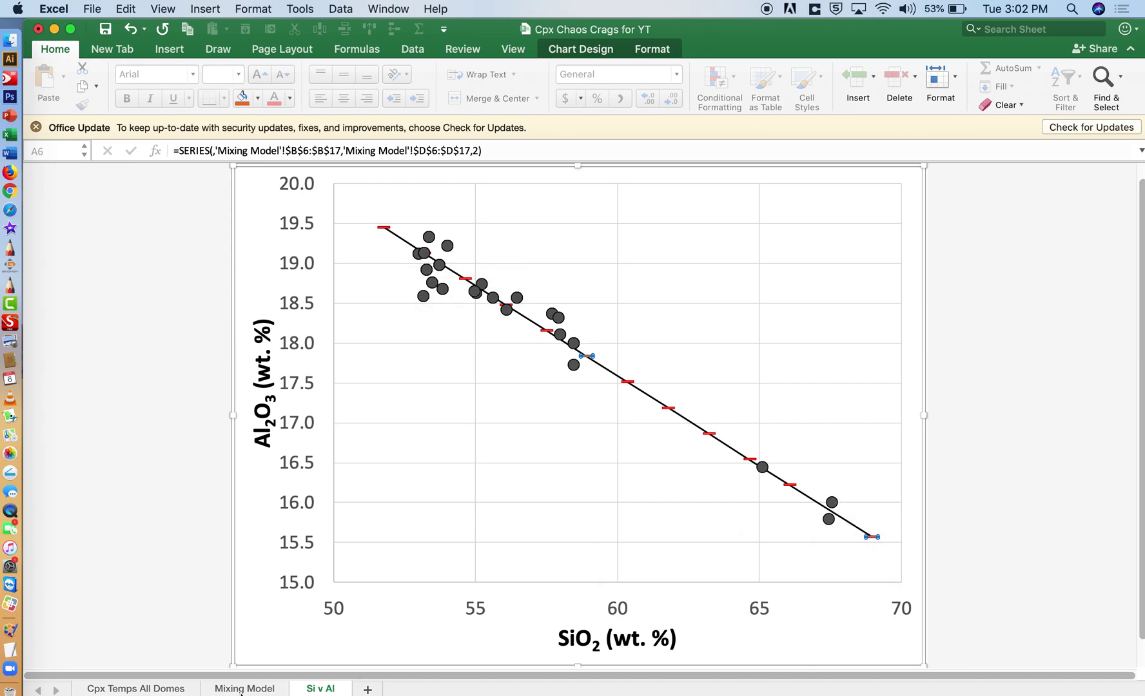
click(245, 688)
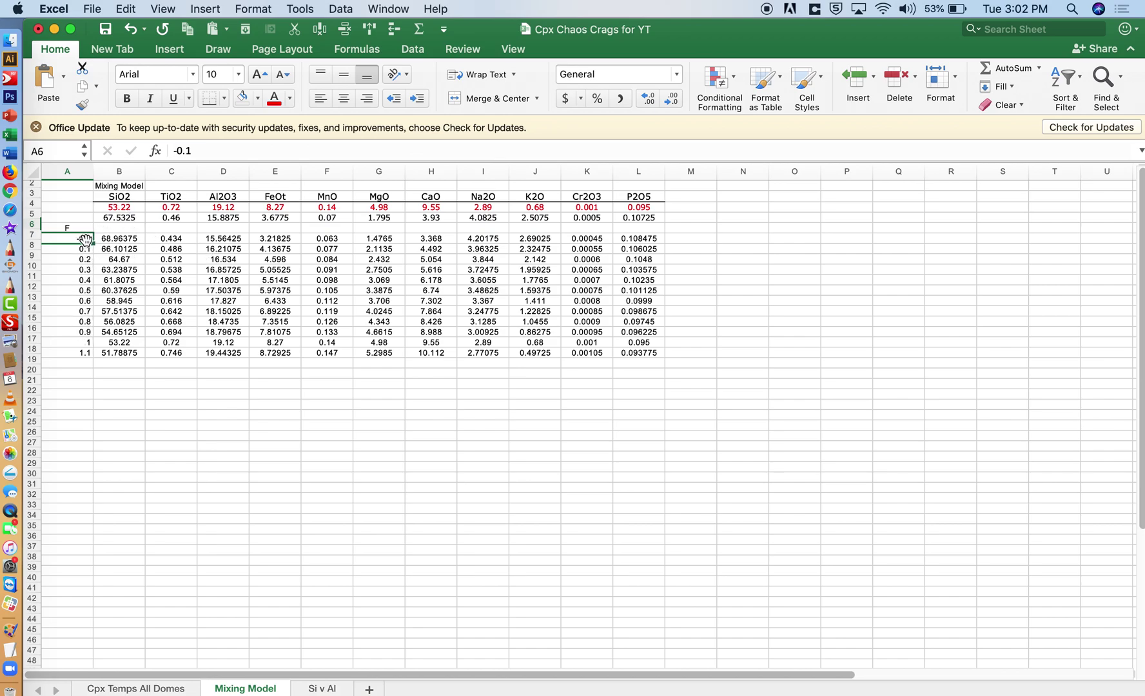
click(327, 691)
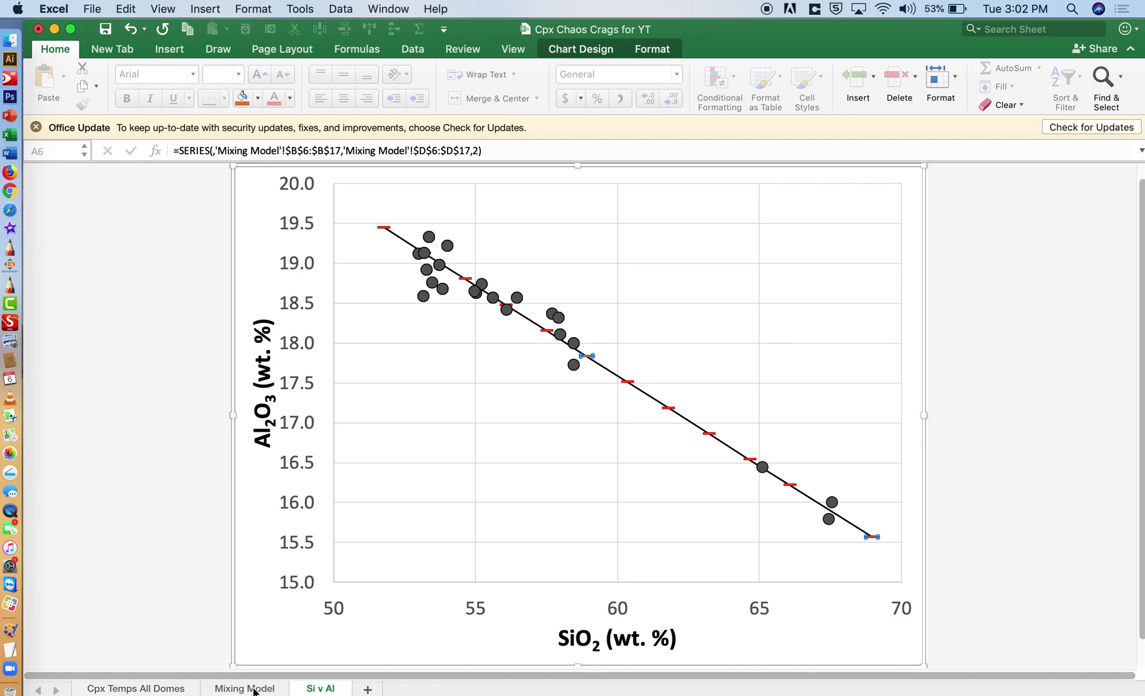
click(245, 688)
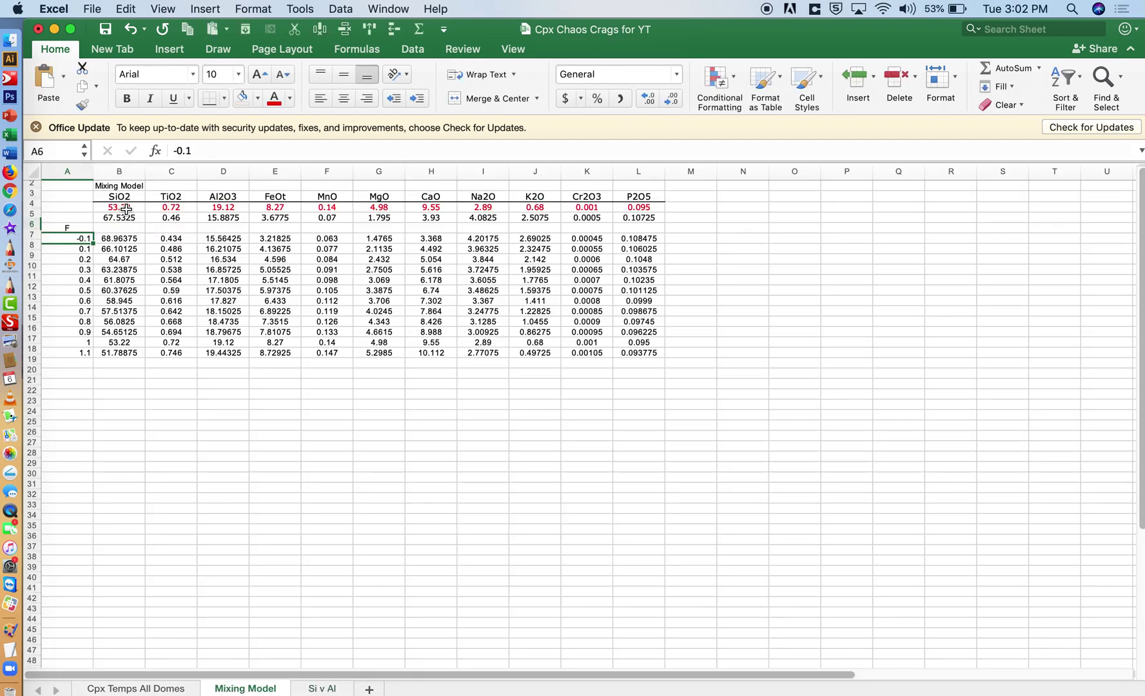
drag(126, 208, 638, 217)
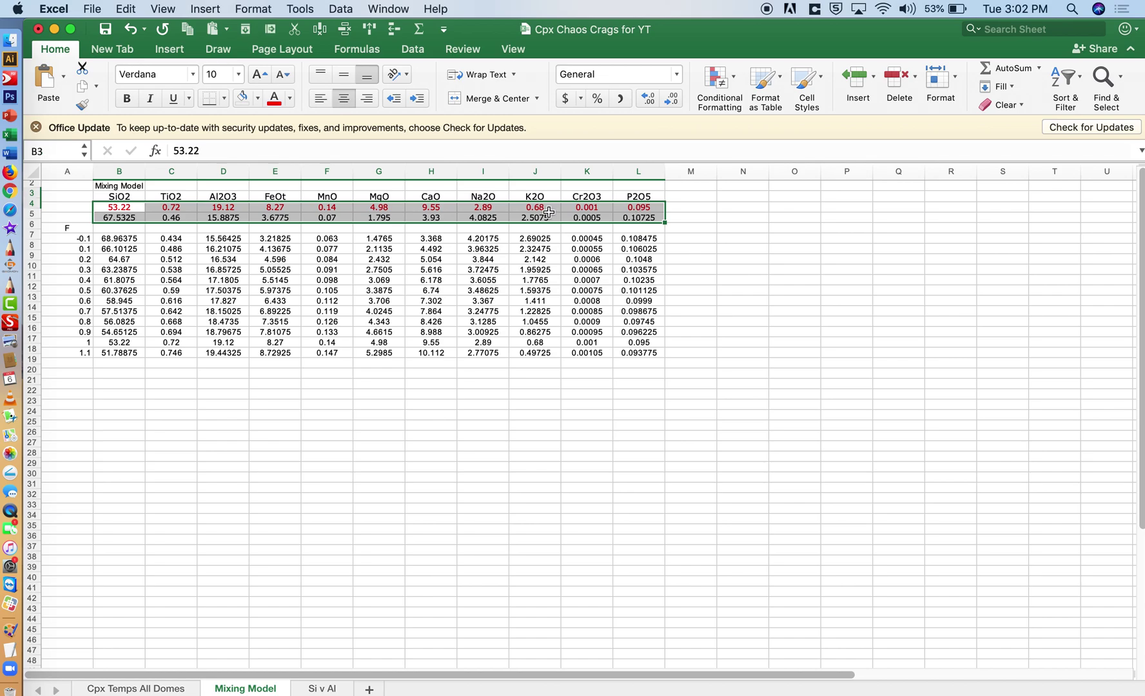
Label the end-member rows M-e in A3 and F-e in A4.
click(83, 208)
text(M-e)
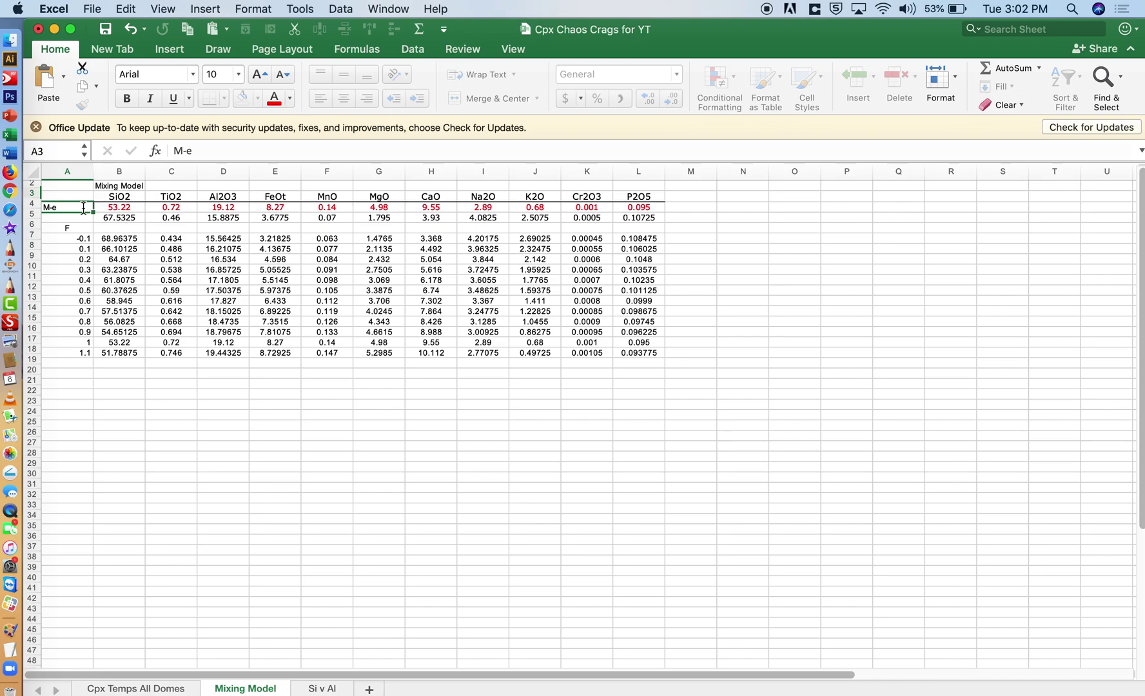
key(Return)
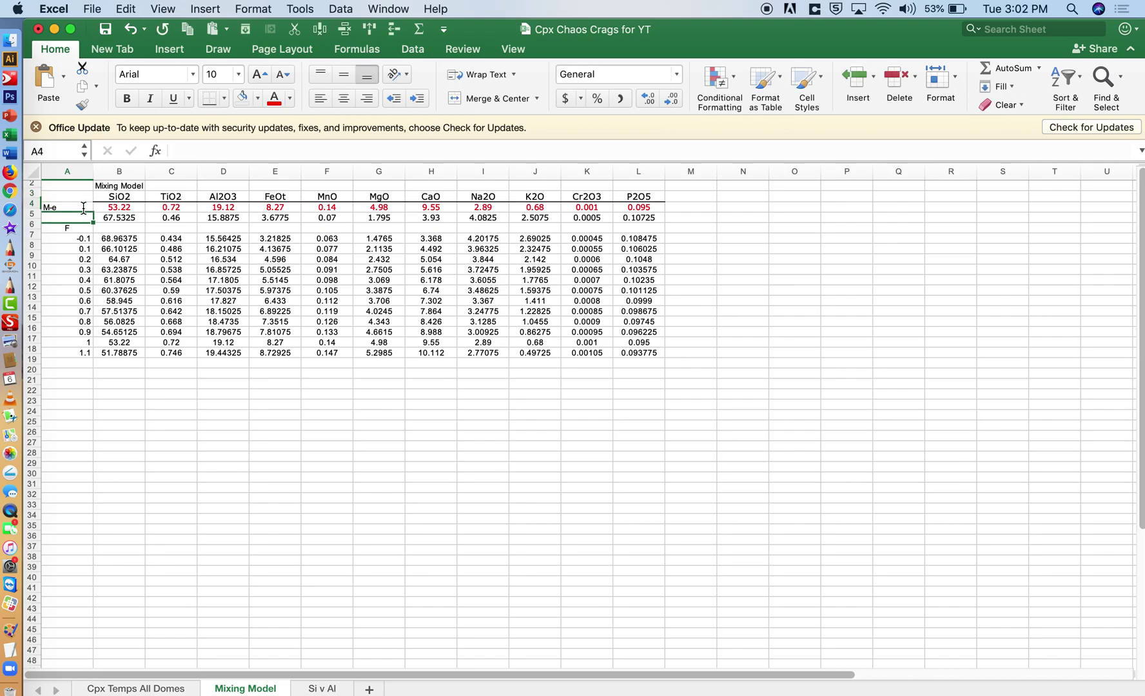
text(F-e)
Copy the oxide header row together with the M-e and F-e rows (A2:L4).
drag(84, 208, 535, 207)
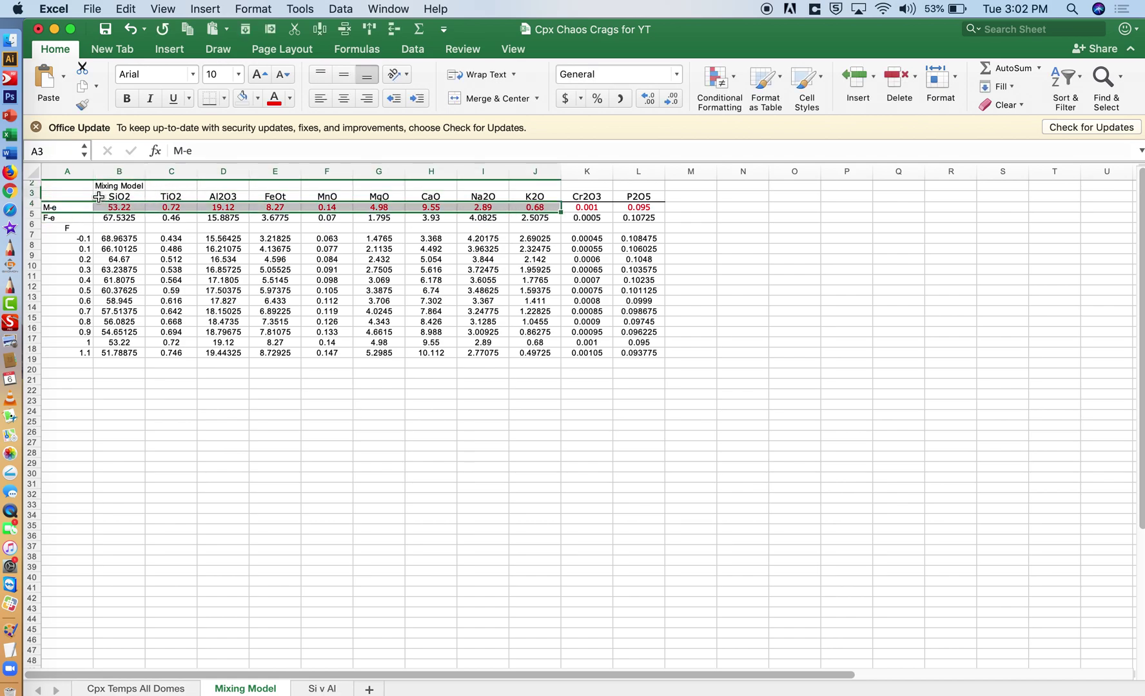
drag(69, 198, 638, 217)
click(187, 29)
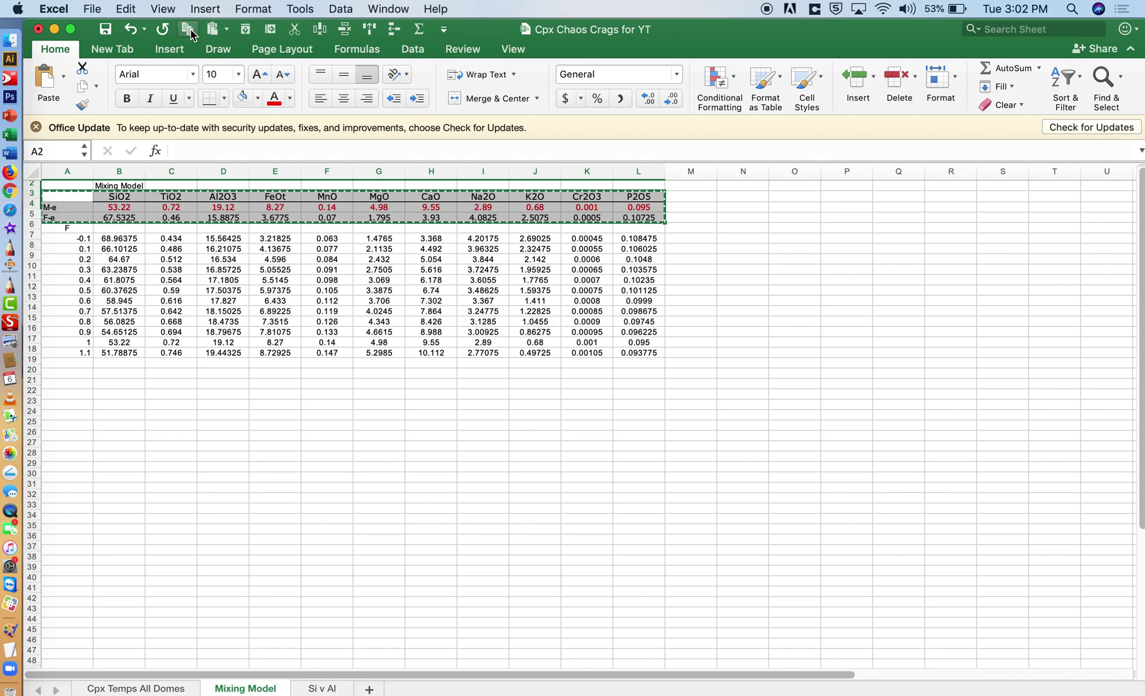
click(388, 8)
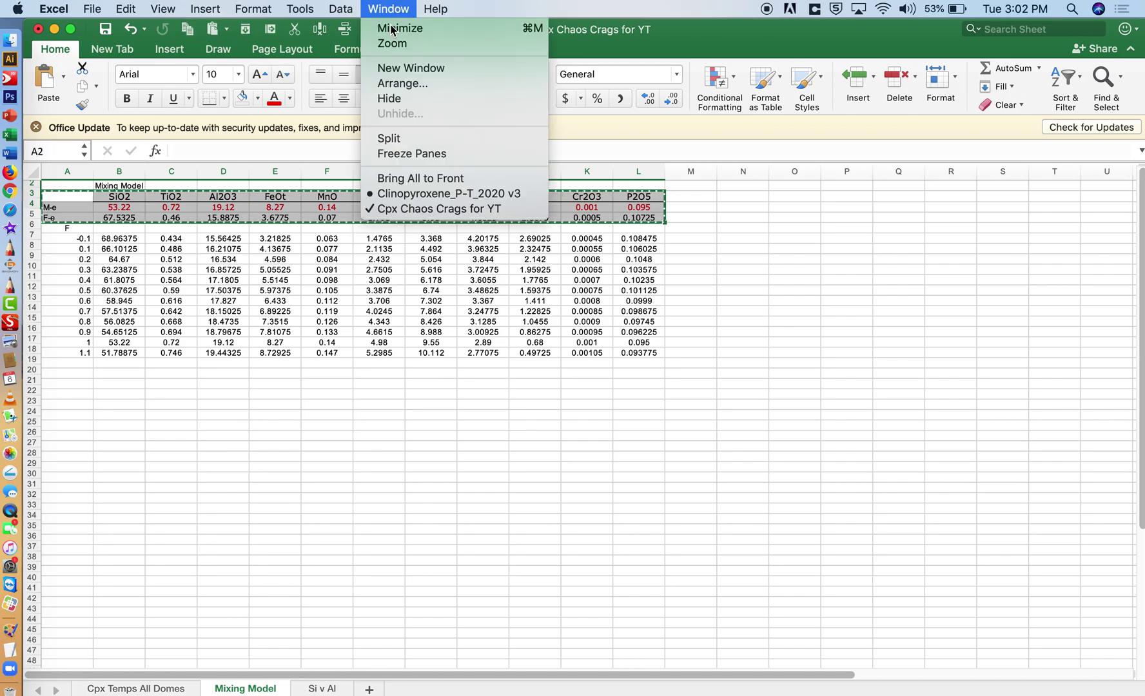
Paste the oxide header and M-e/F-e rows into E2:P4 of Clinopyroxene_P-T_2020 v3.
click(430, 194)
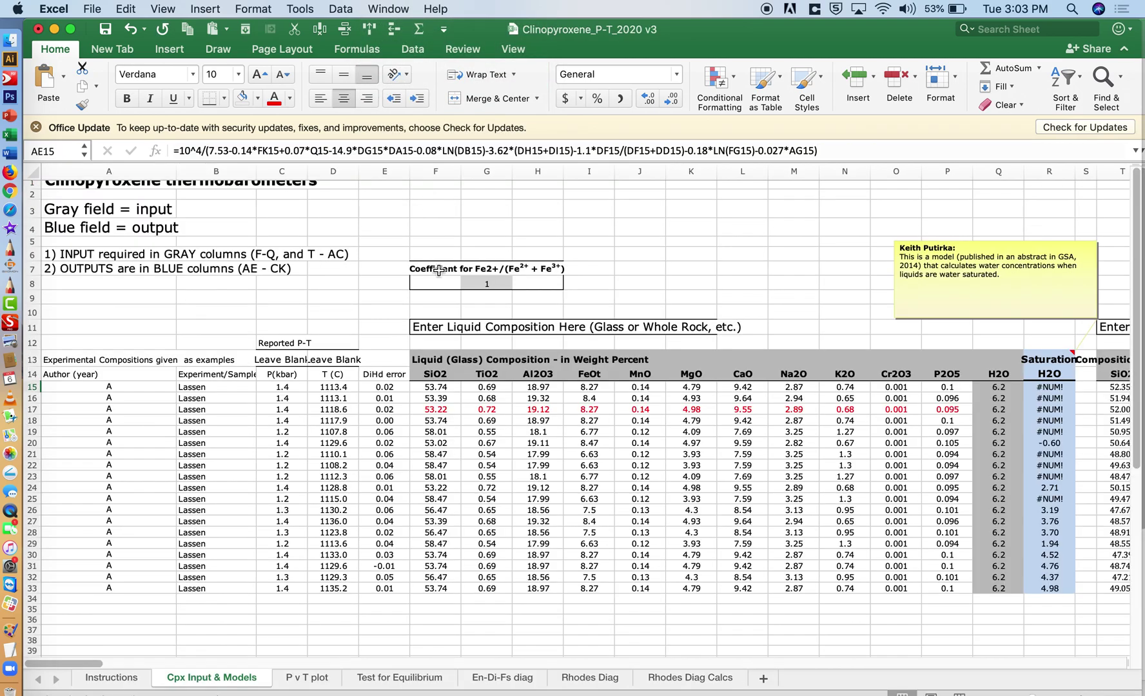
click(437, 196)
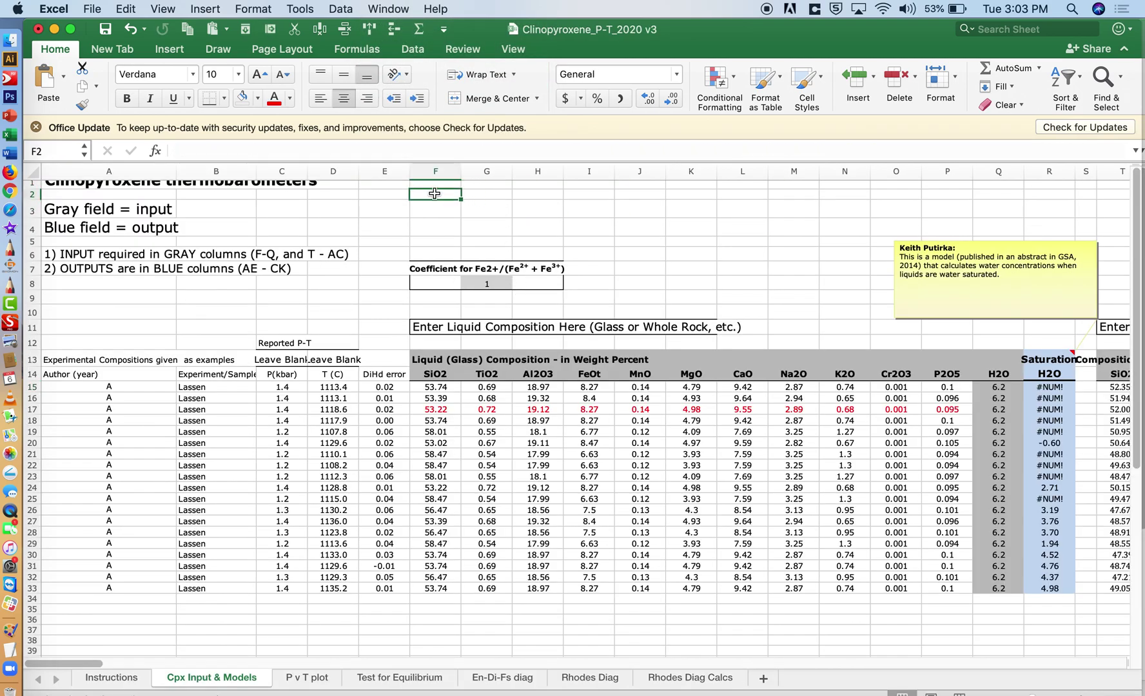
click(388, 198)
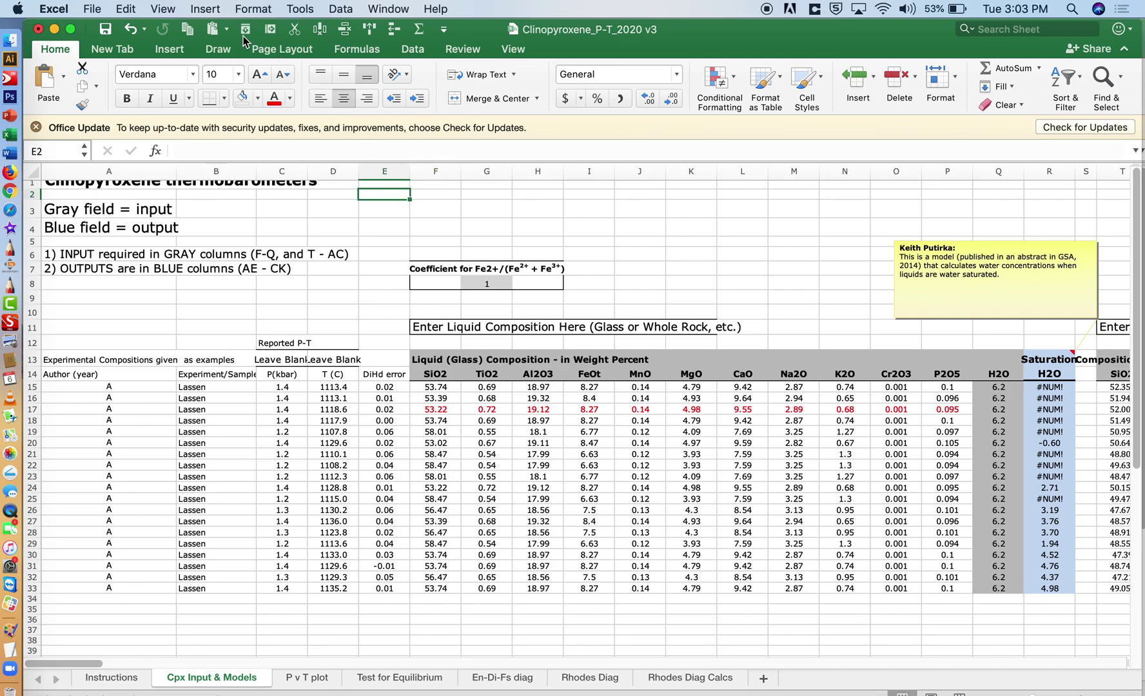
click(212, 29)
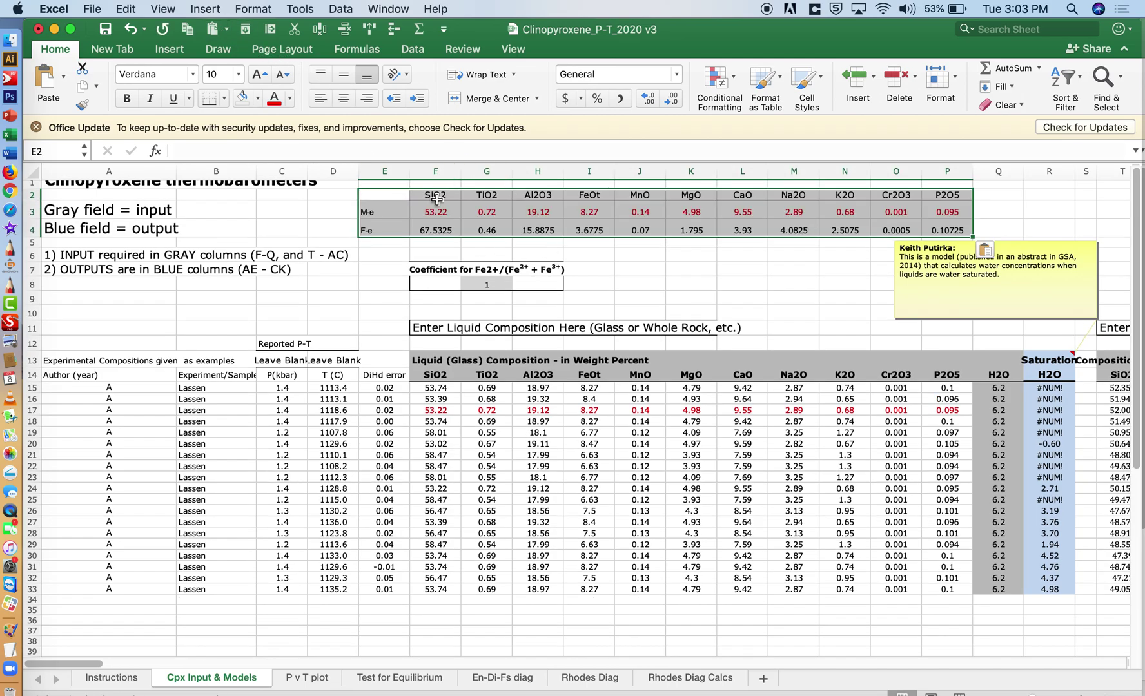
Verify the SiO2, Al2O3, TiO2 and P2O5 columns line up with the liquid composition table.
click(435, 171)
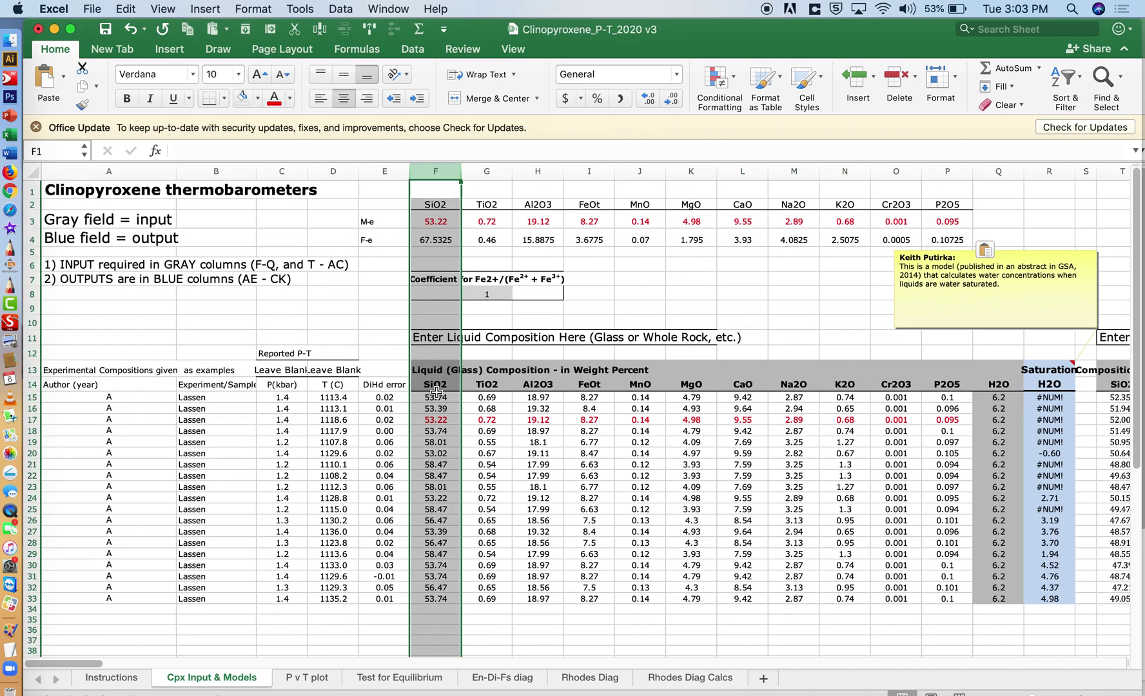
click(436, 390)
drag(538, 204, 550, 387)
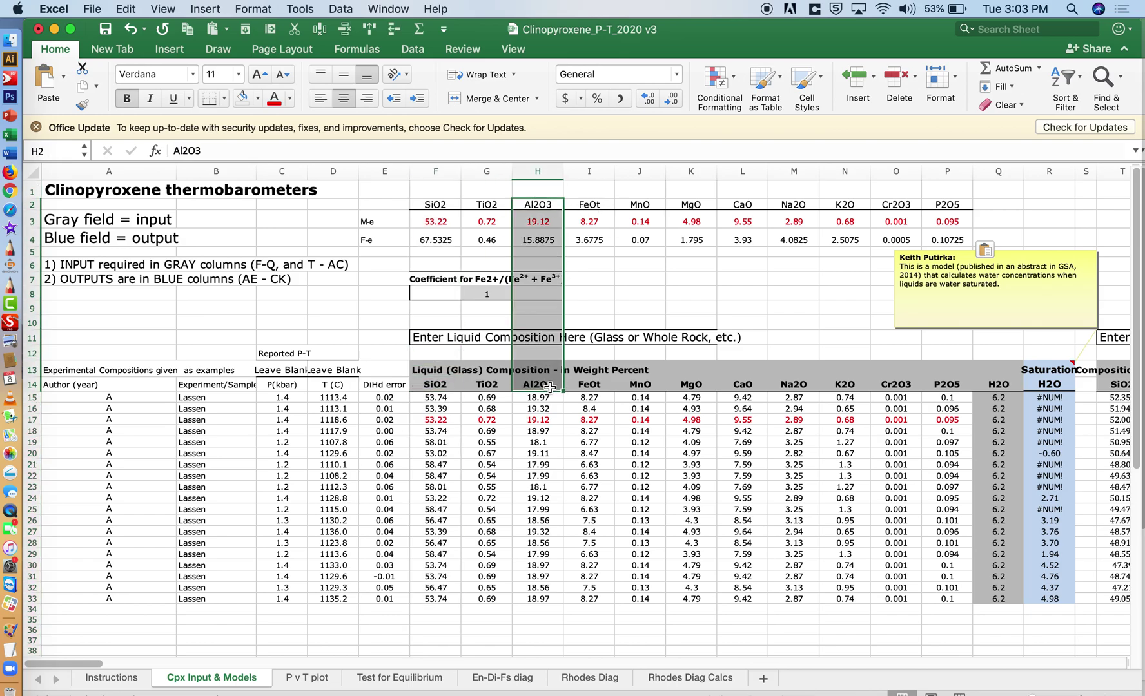
drag(489, 204, 497, 380)
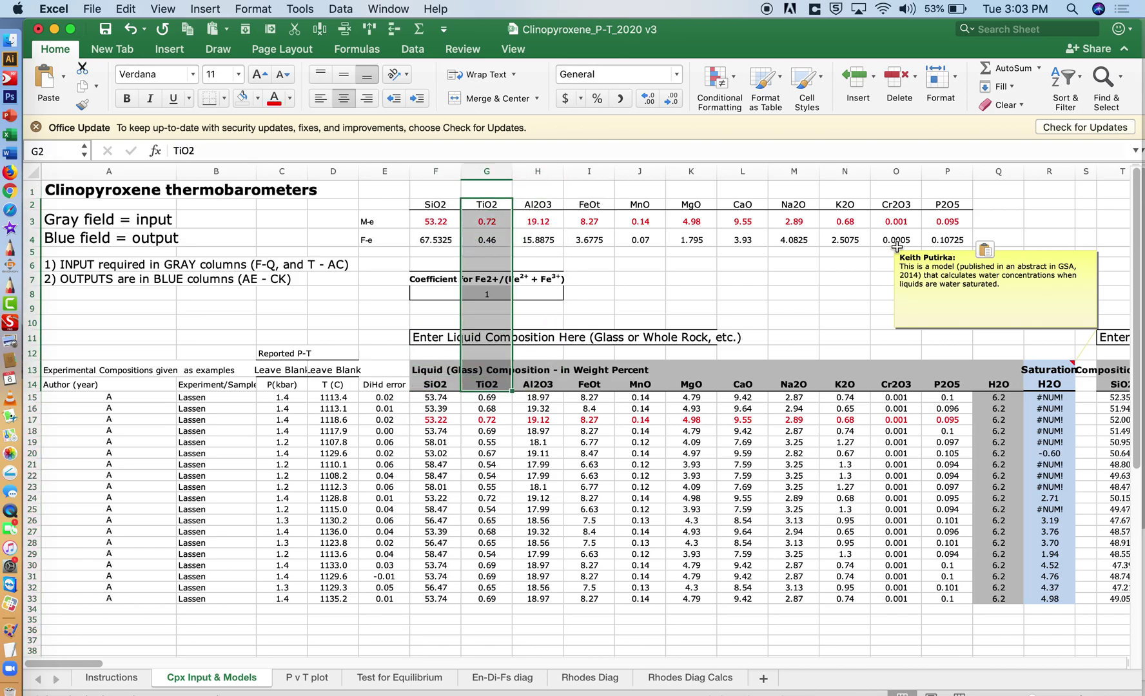
drag(944, 203, 953, 383)
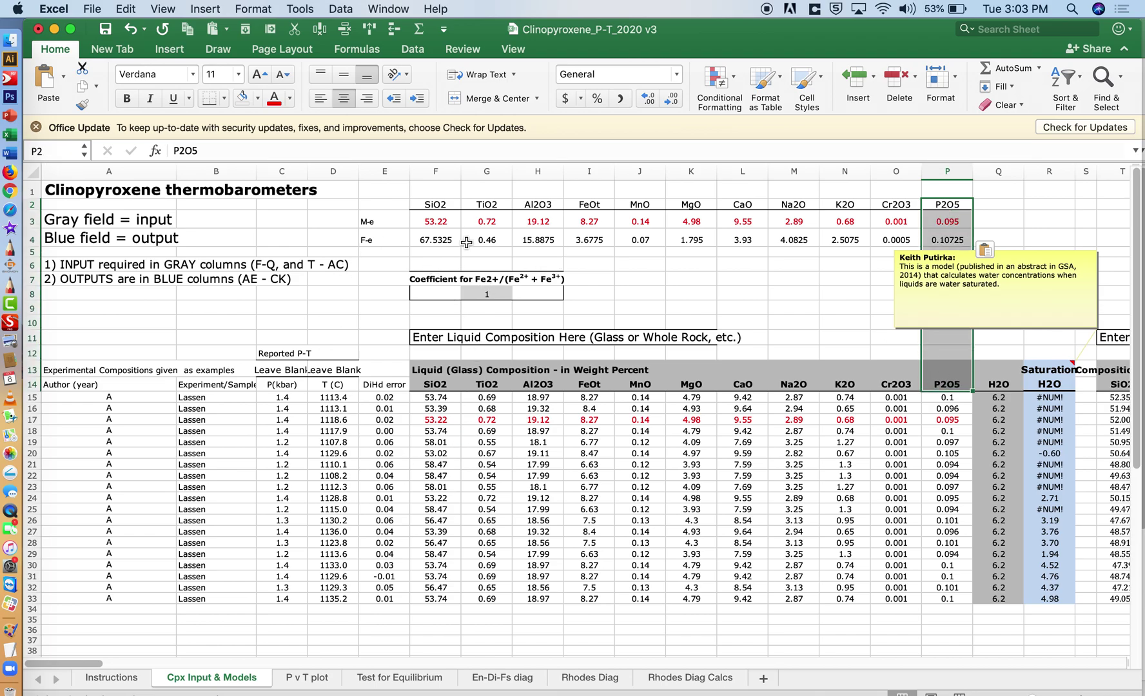
click(391, 169)
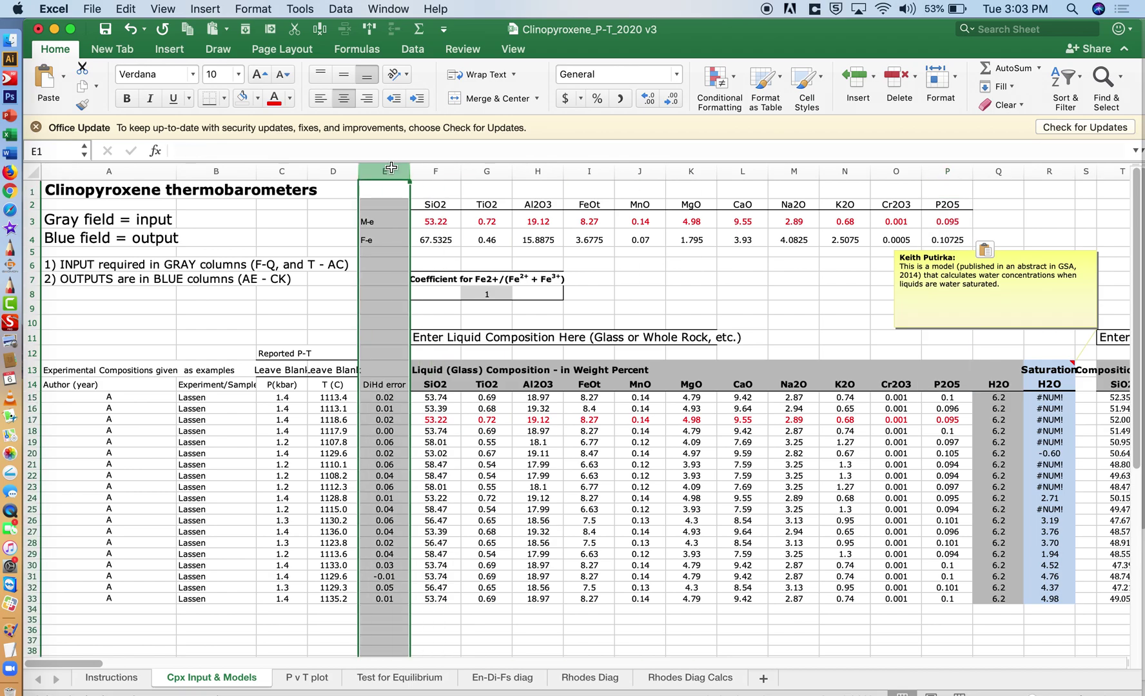
Insert a blank column before DiHd error and head it F in row 14.
click(369, 29)
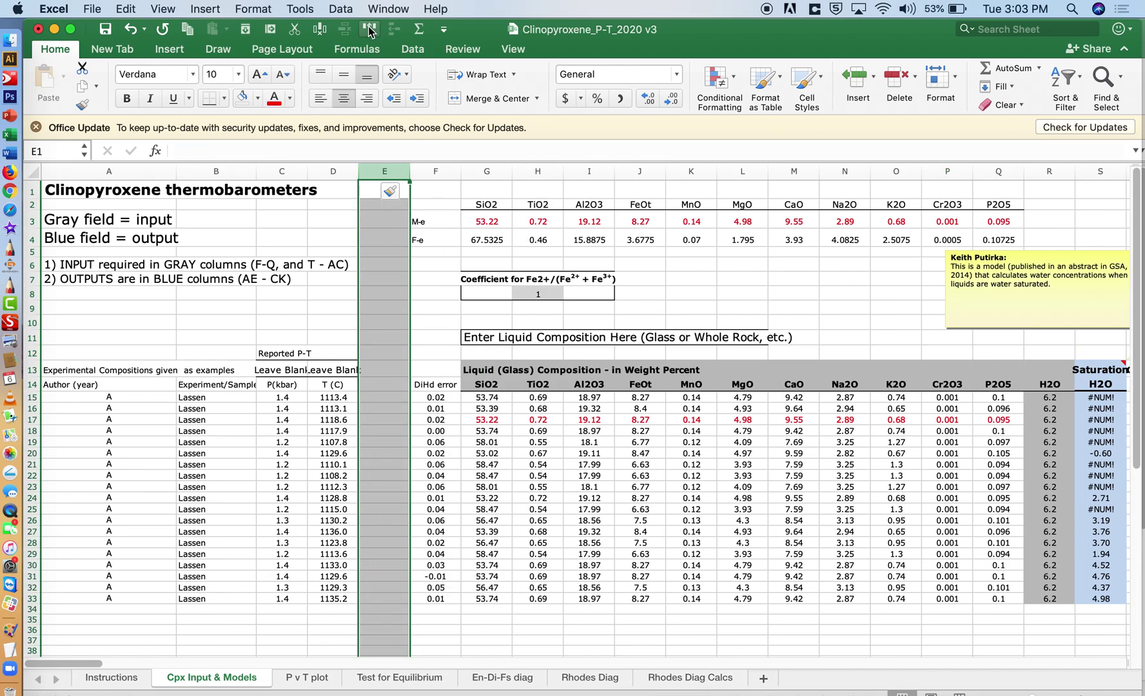
click(393, 388)
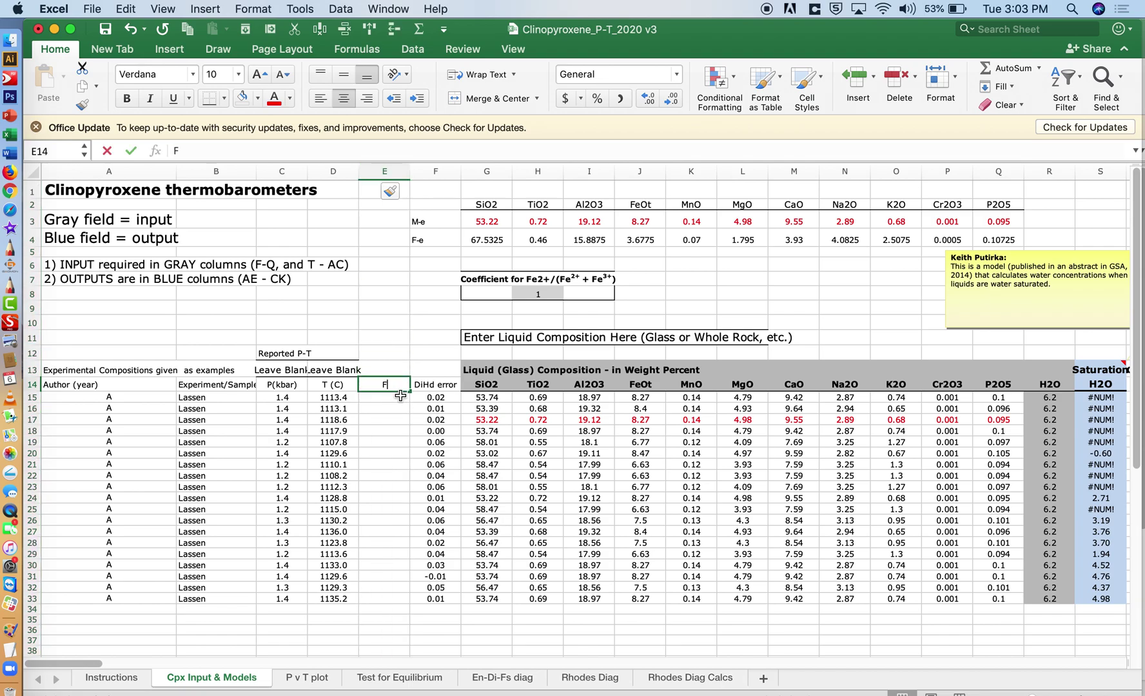
text(F)
key(Return)
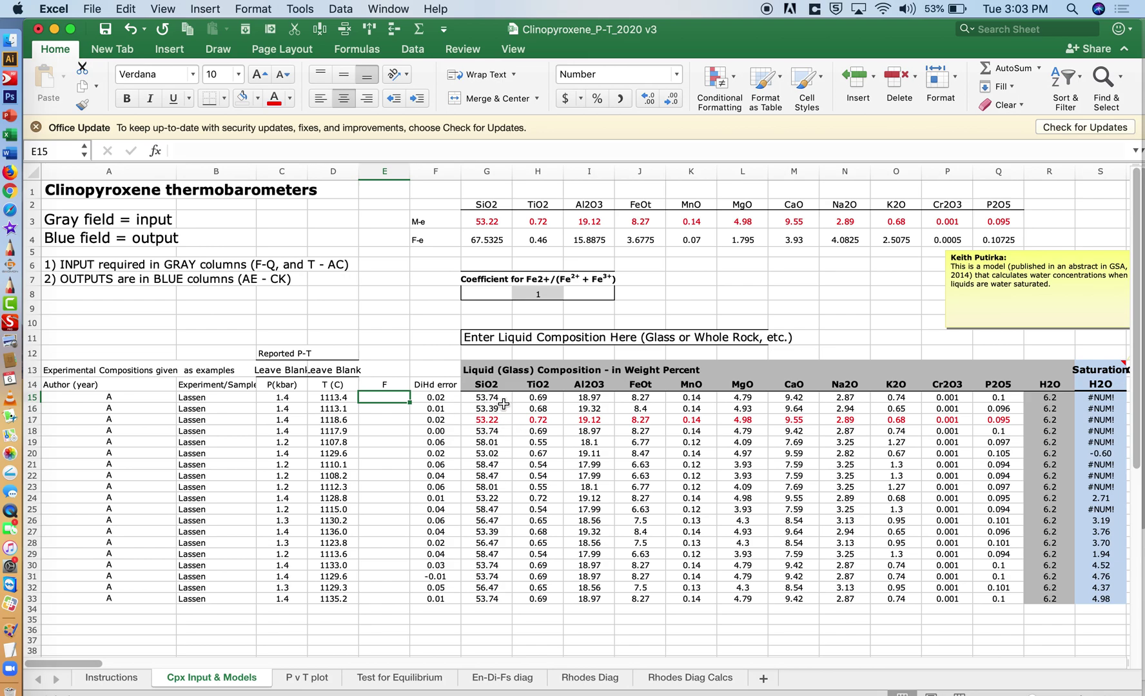
Select the first two Lassen rows of oxide values, G15:Q16.
click(490, 399)
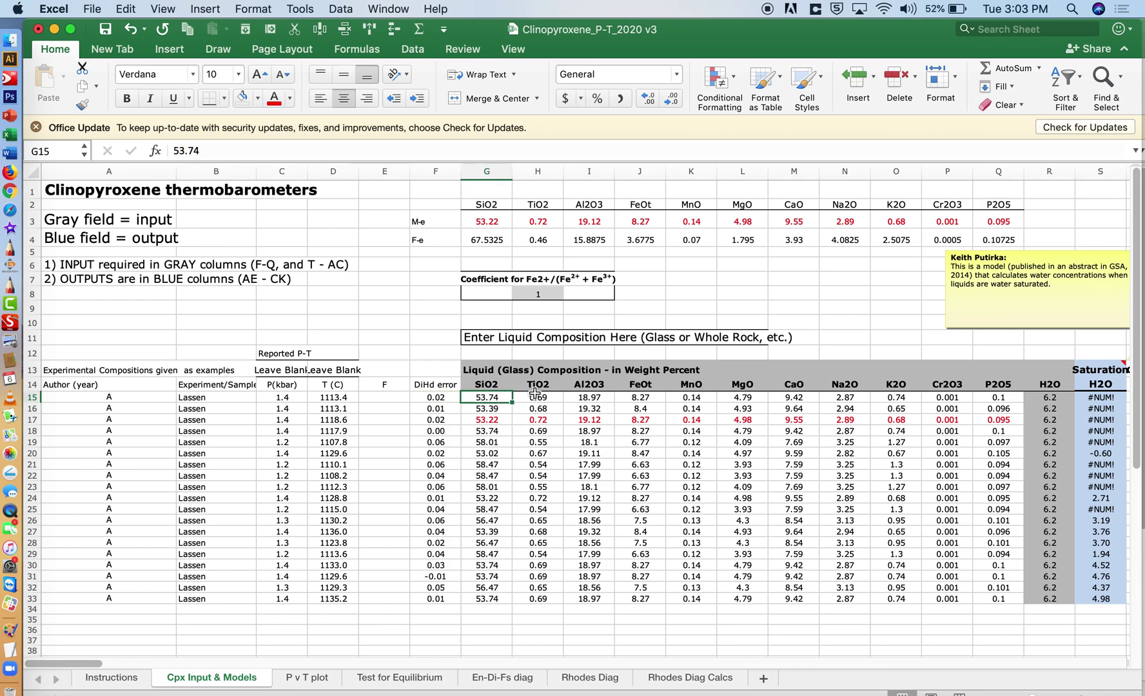
drag(490, 399, 989, 408)
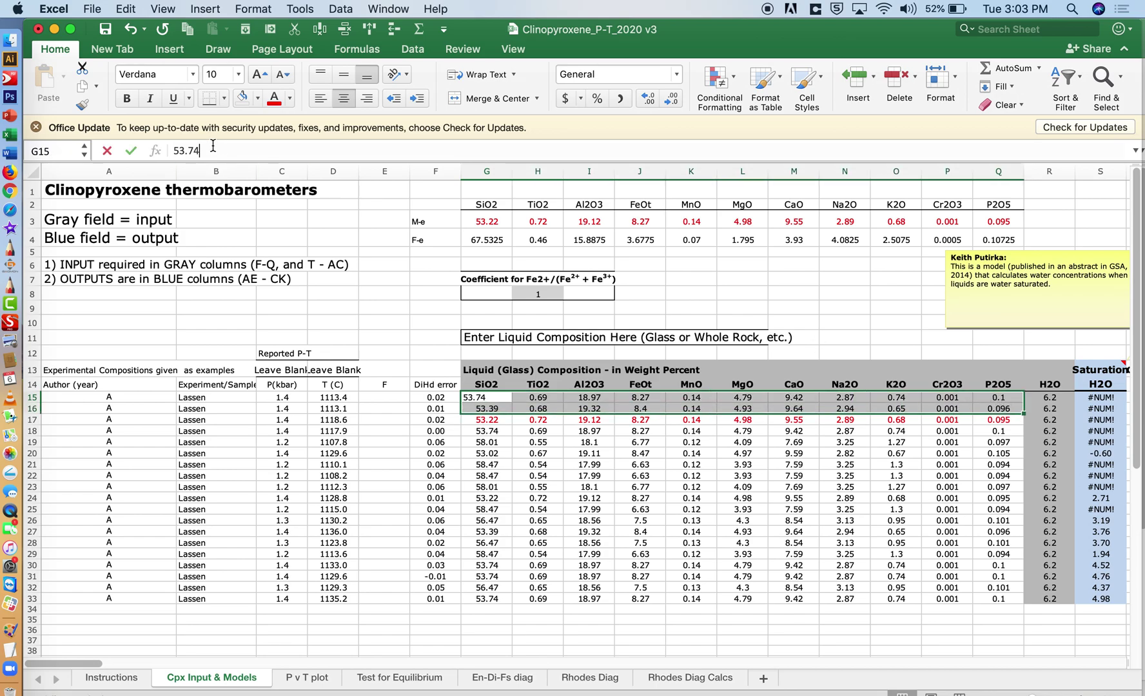
key(Return)
click(487, 396)
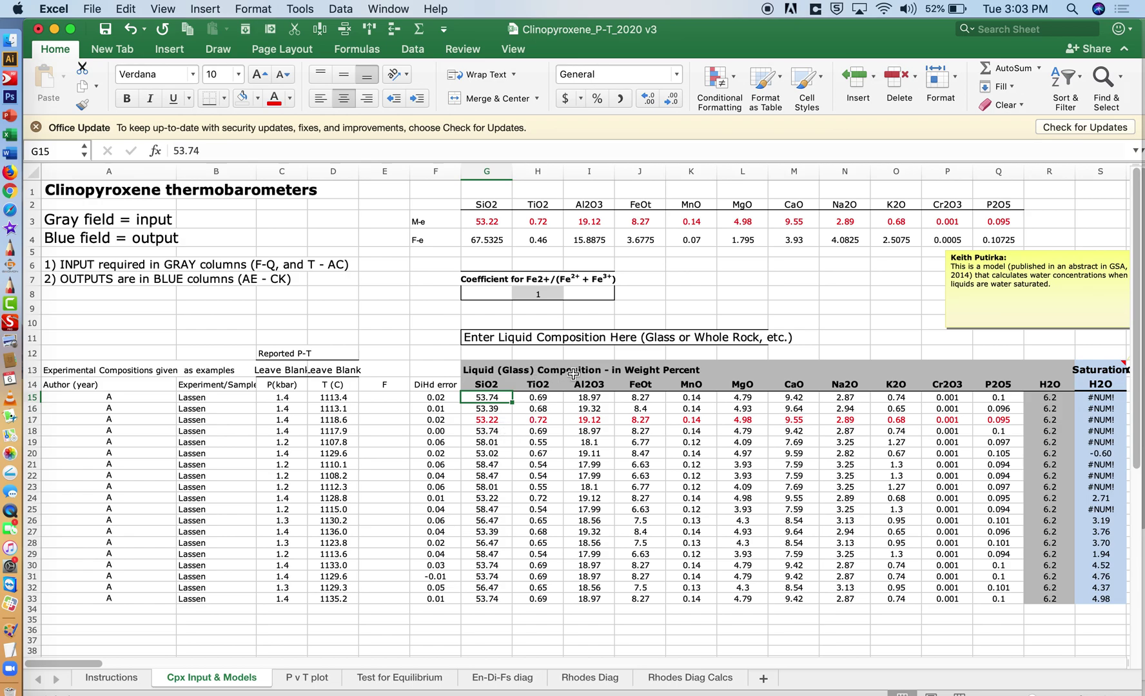
Set row 15's F value in E15 to 0.0.
click(377, 399)
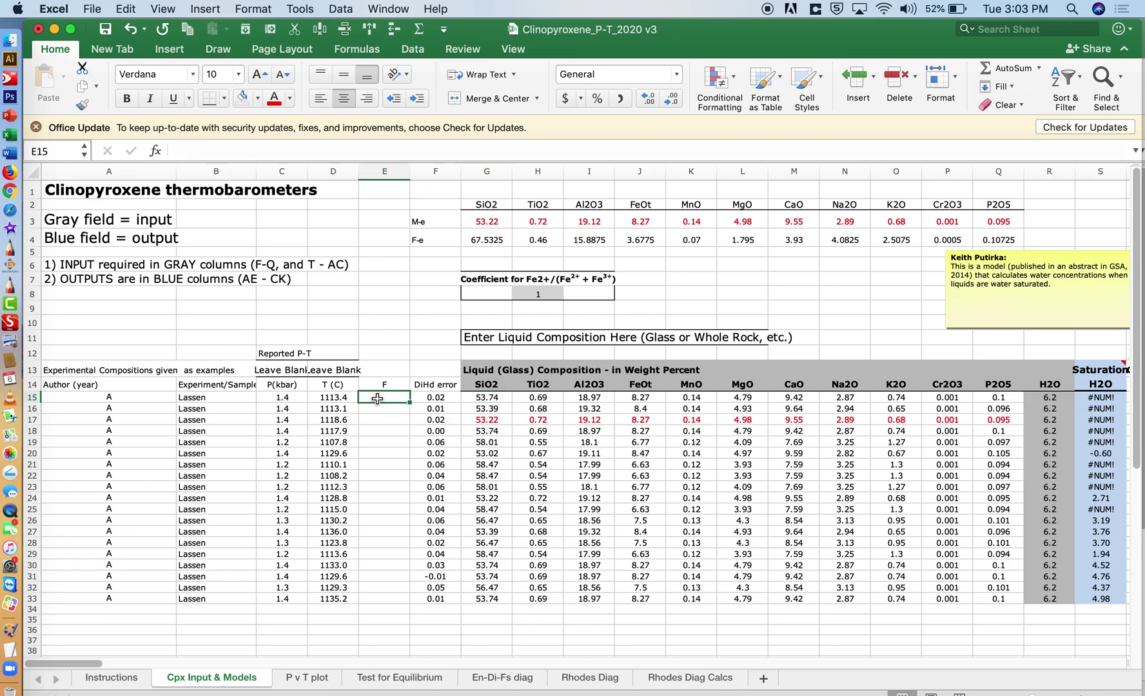
text(0.0)
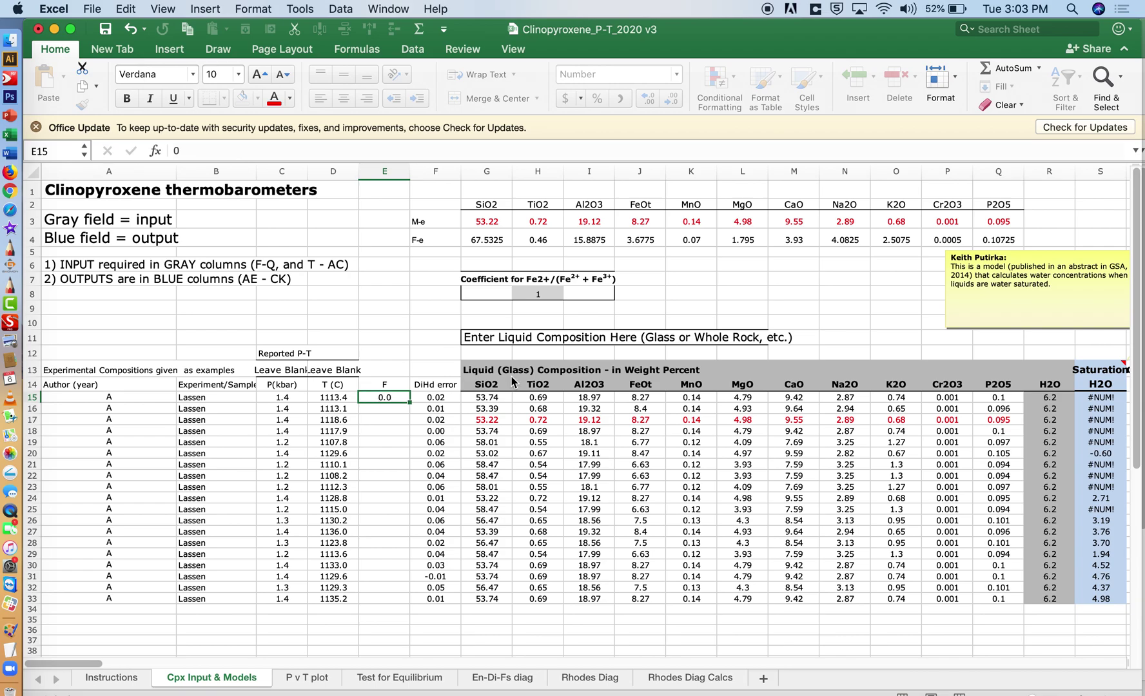
click(497, 405)
Enter =E15*G3+(1-E15)*G4 in G15, giving an SiO2 of 67.5325.
click(492, 397)
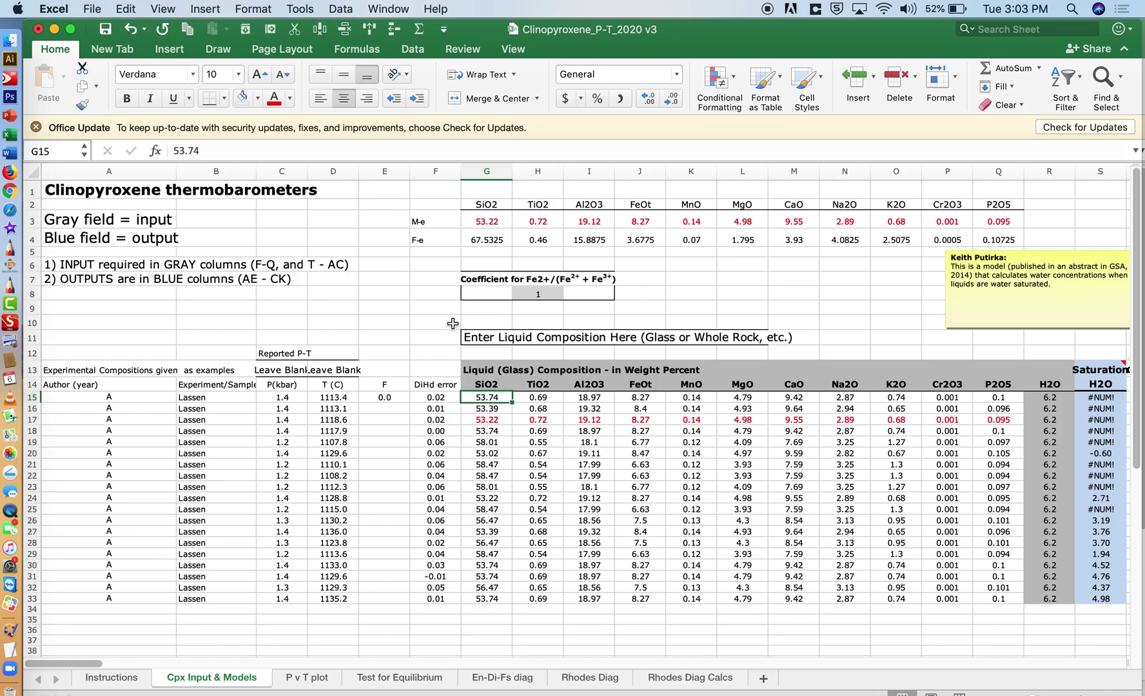
text(=)
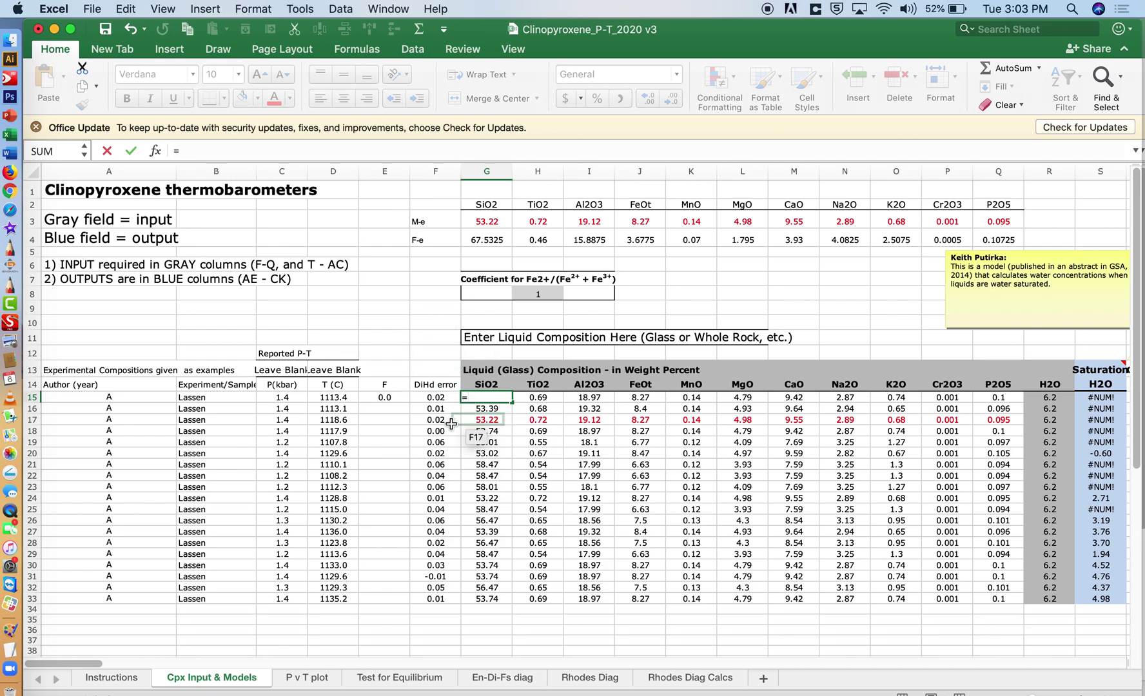
click(384, 397)
text(*)
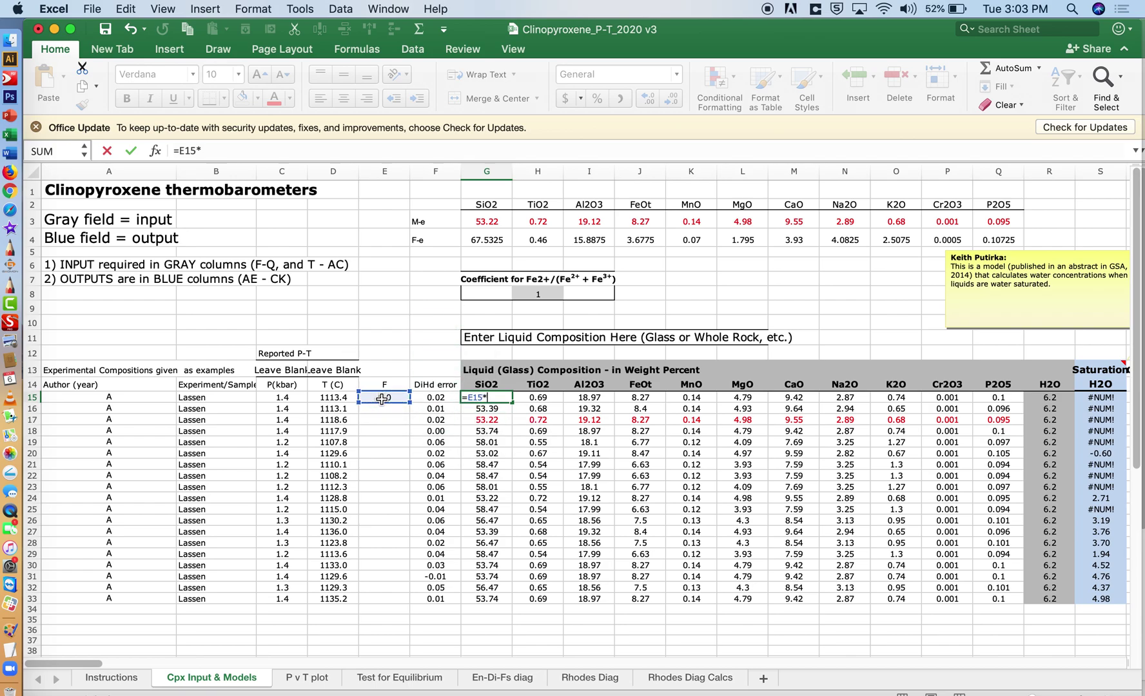
click(487, 221)
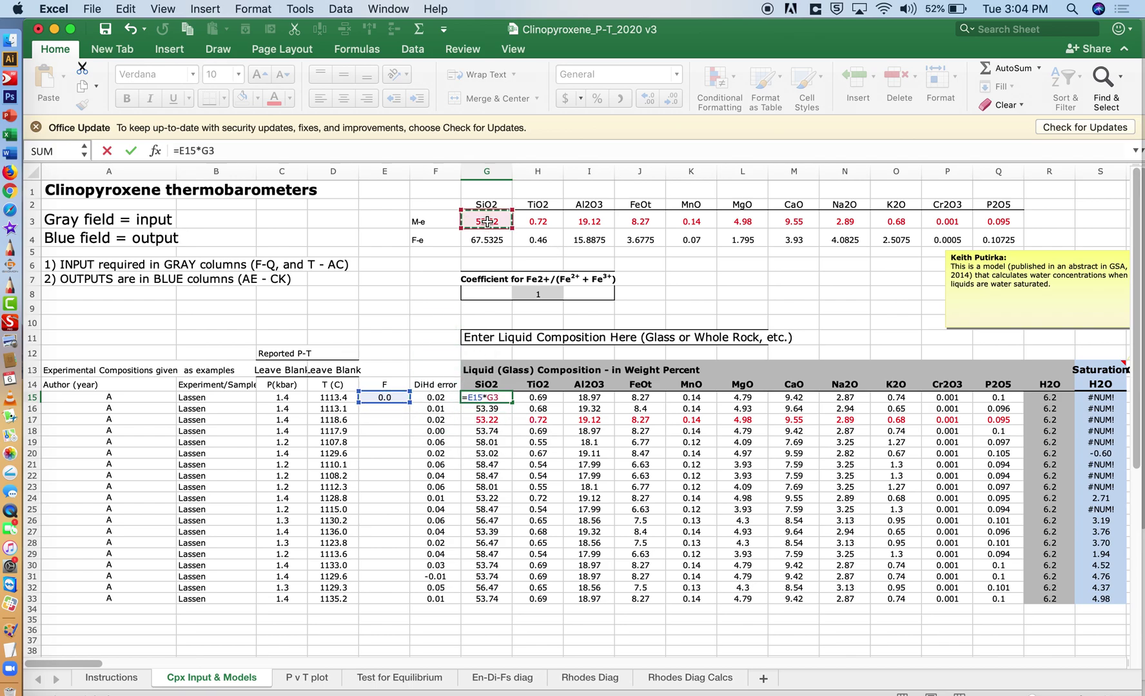
text(+(1)
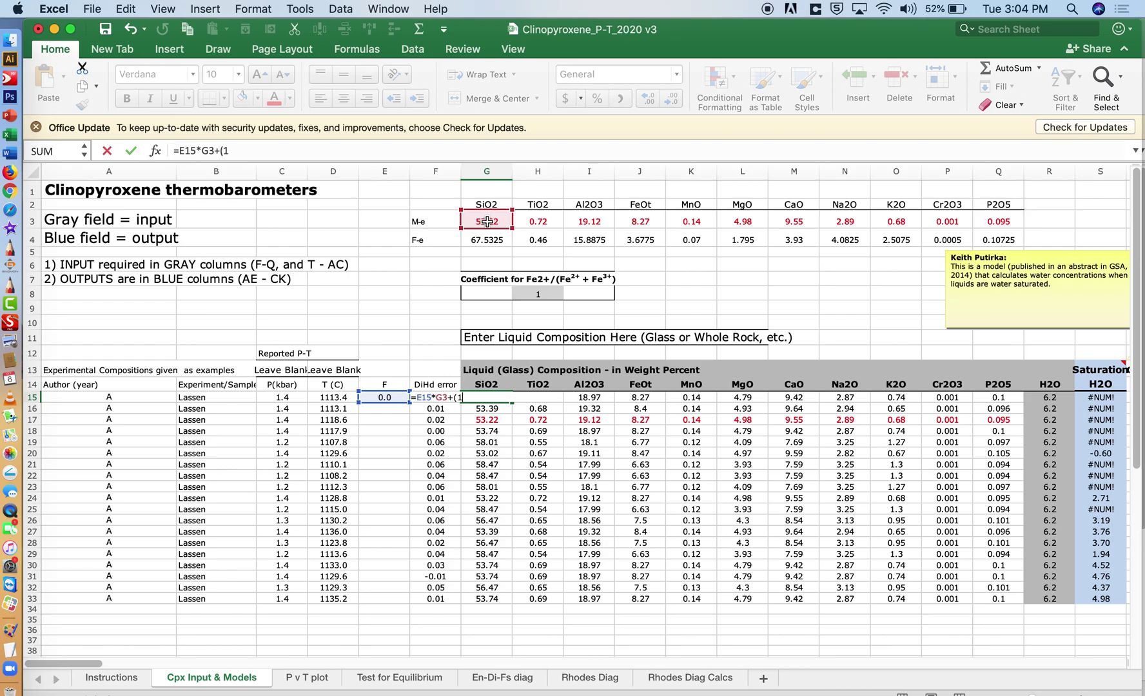
text(-)
click(380, 397)
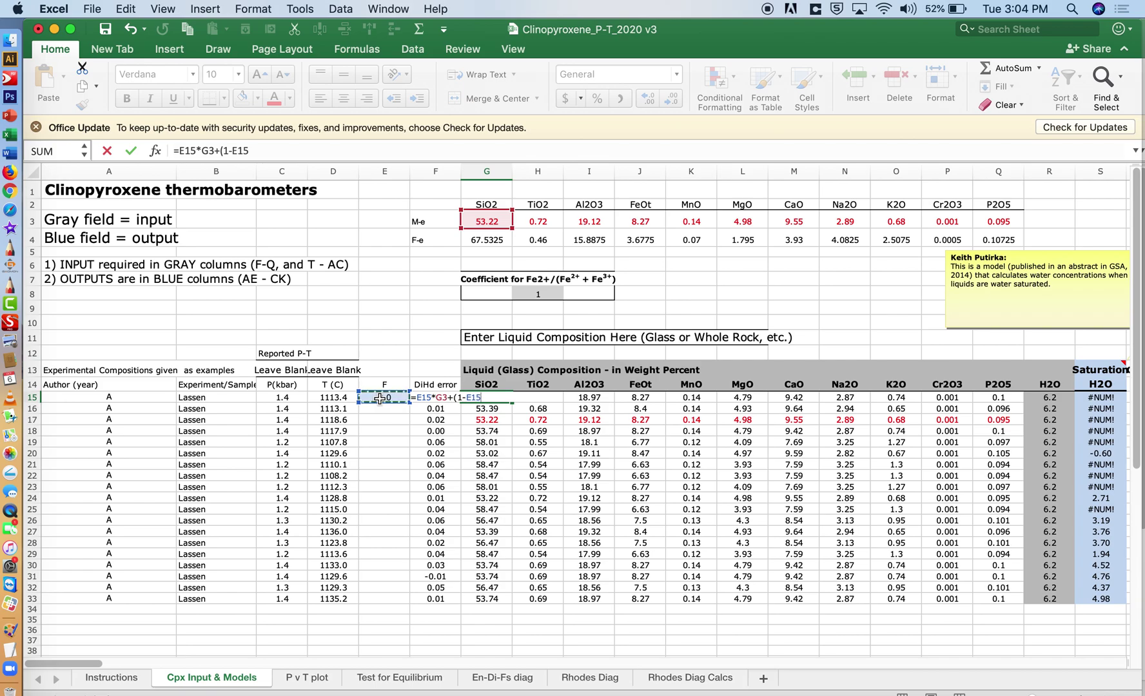
text()*)
click(486, 239)
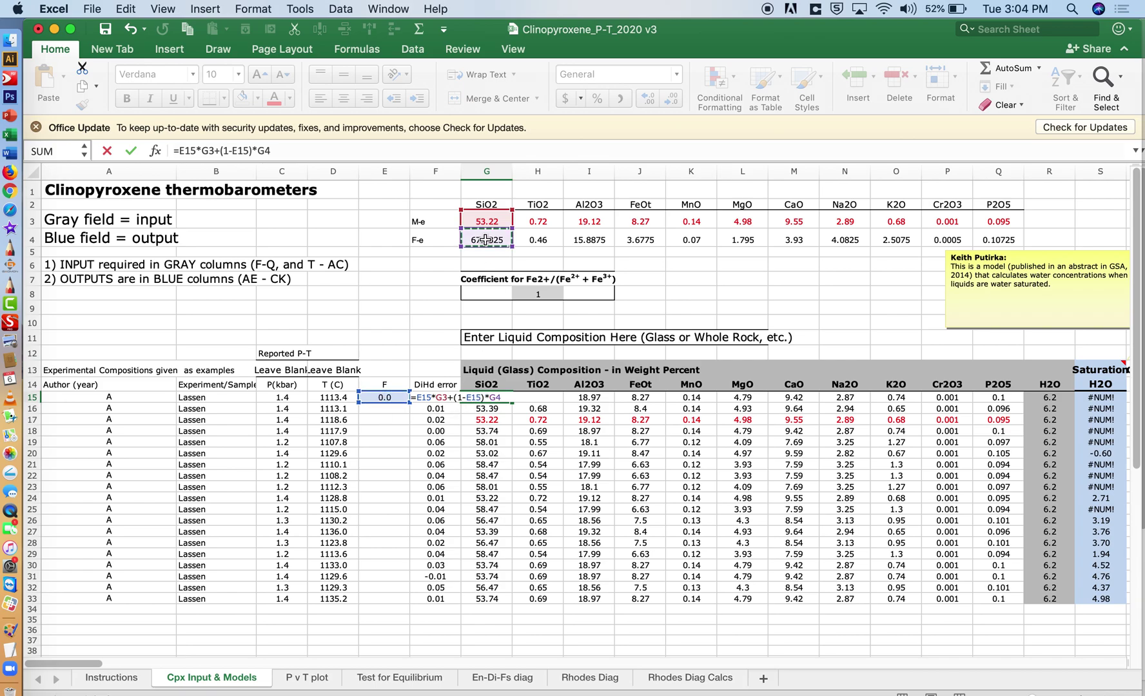
key(Return)
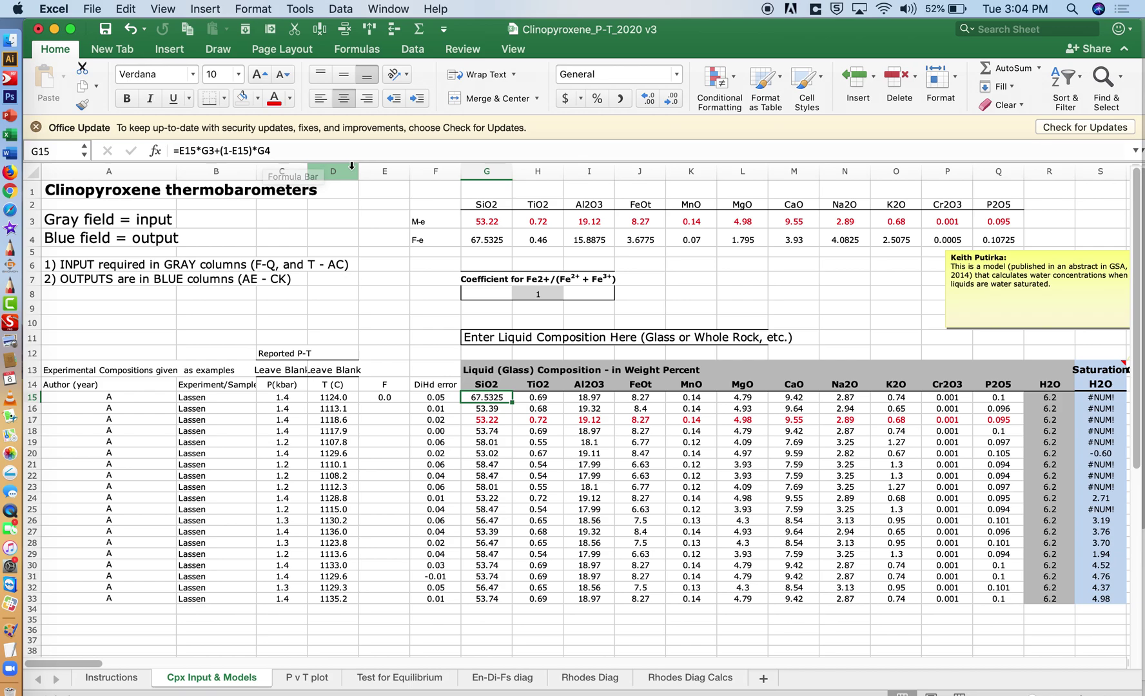
Add $ anchors so G15 reads =$E15*G$3+(1-$E15)*G$4.
click(185, 152)
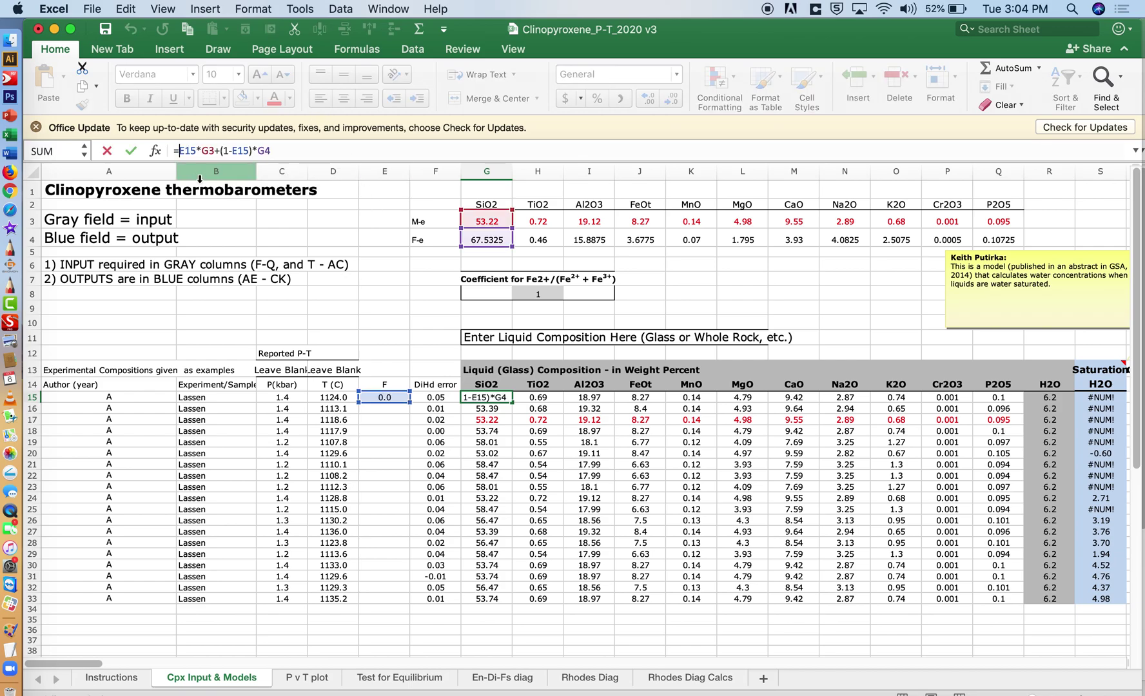
text($)
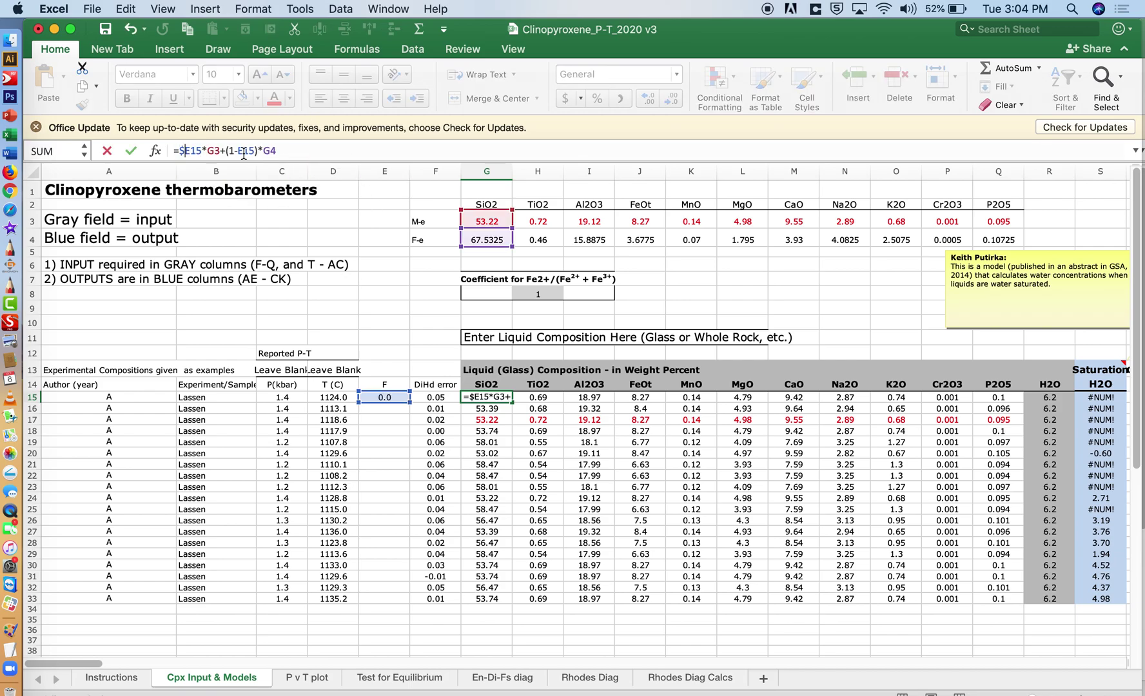
click(239, 153)
text($)
key(Return)
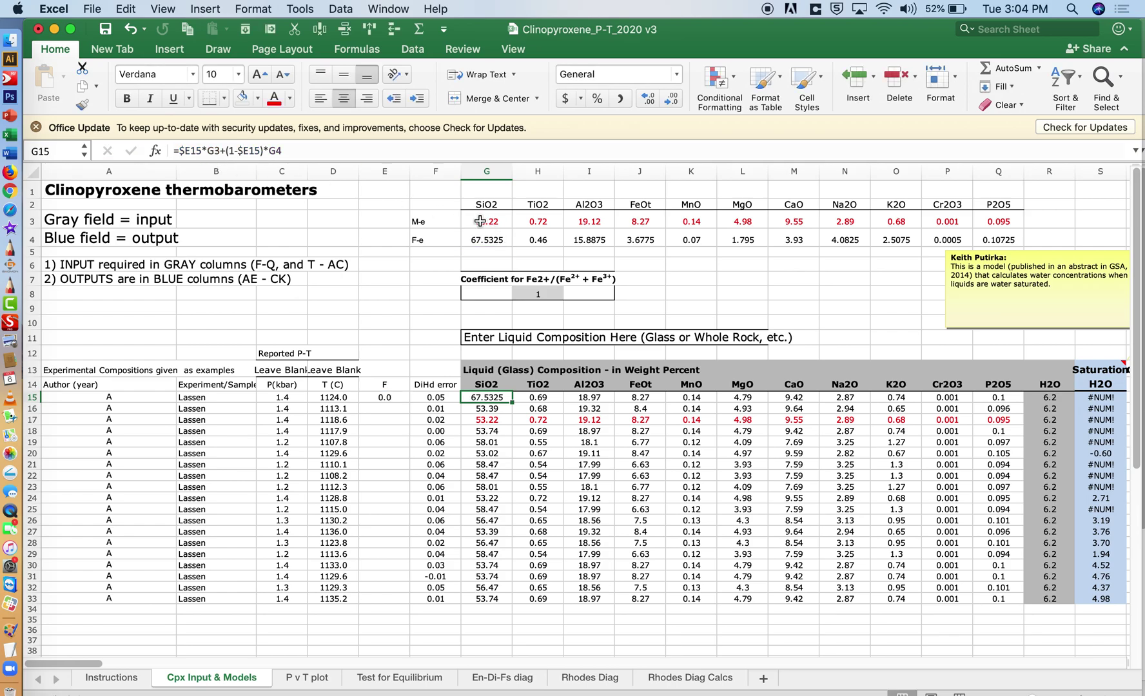
click(211, 154)
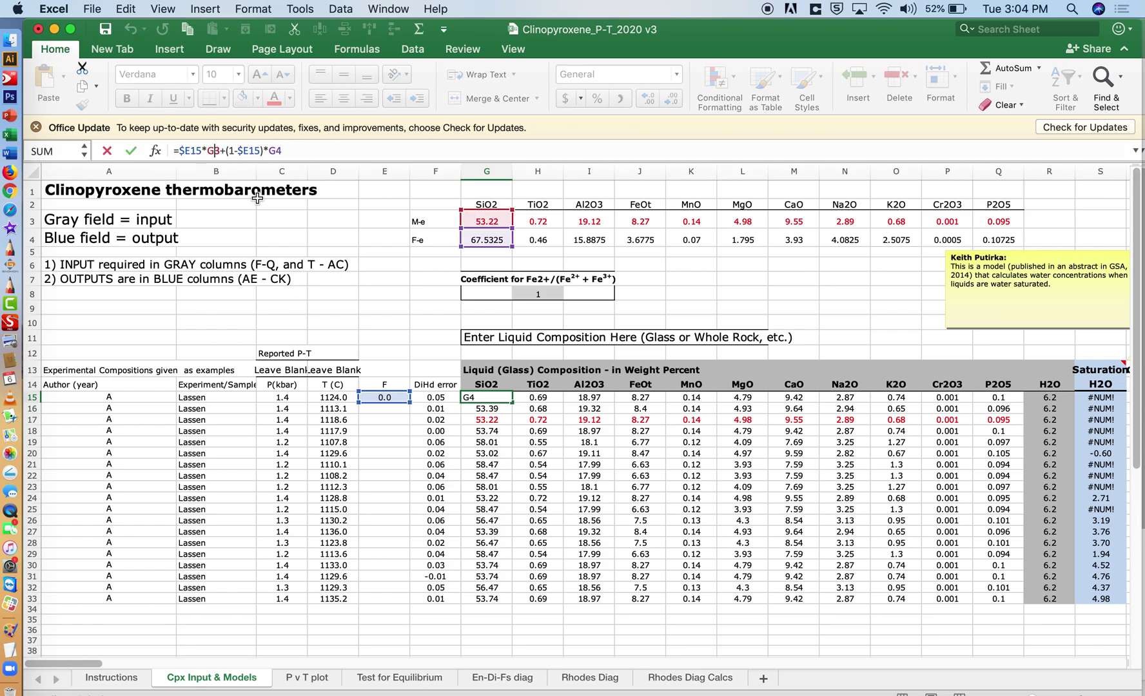
text($)
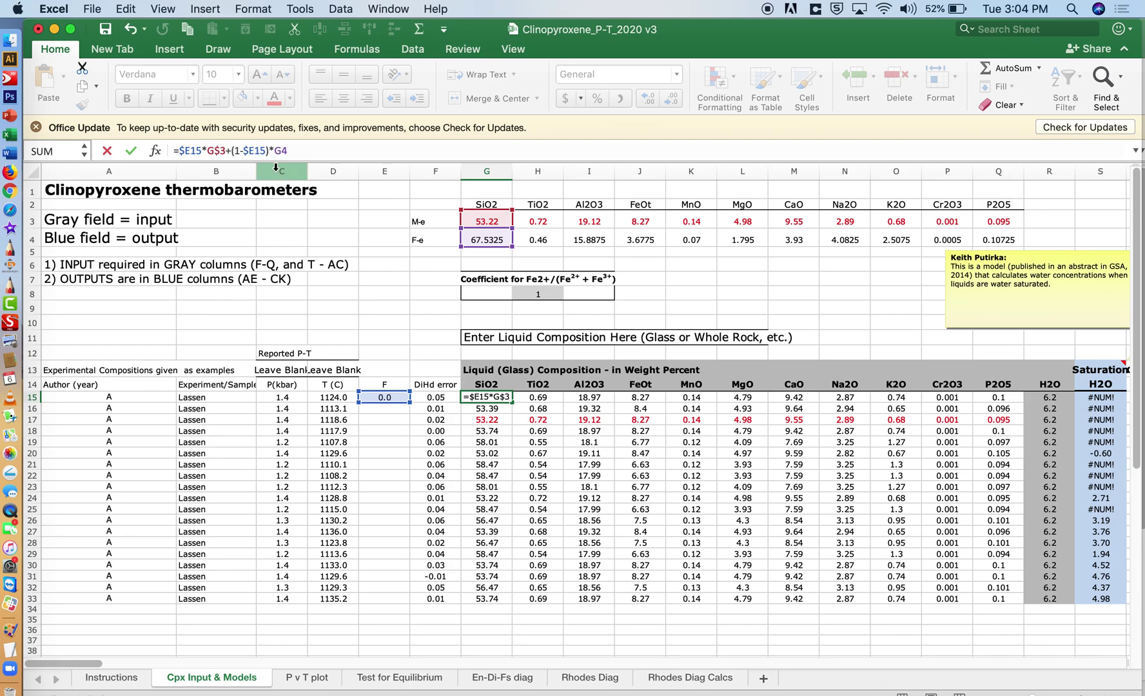
click(279, 152)
text($)
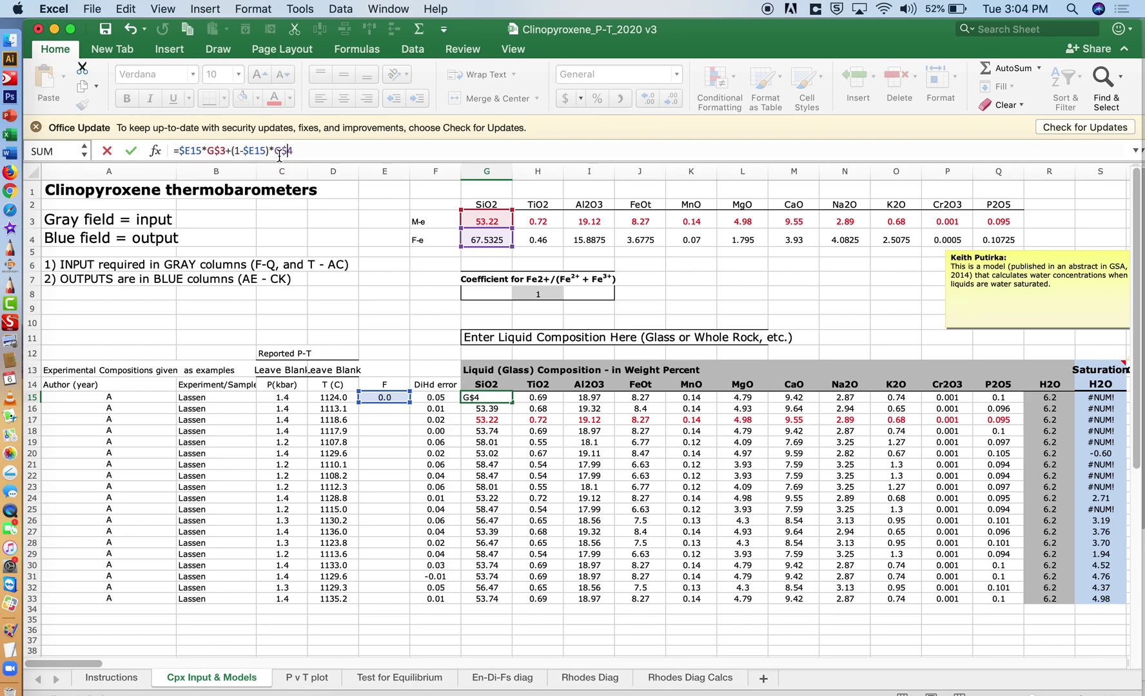
key(Return)
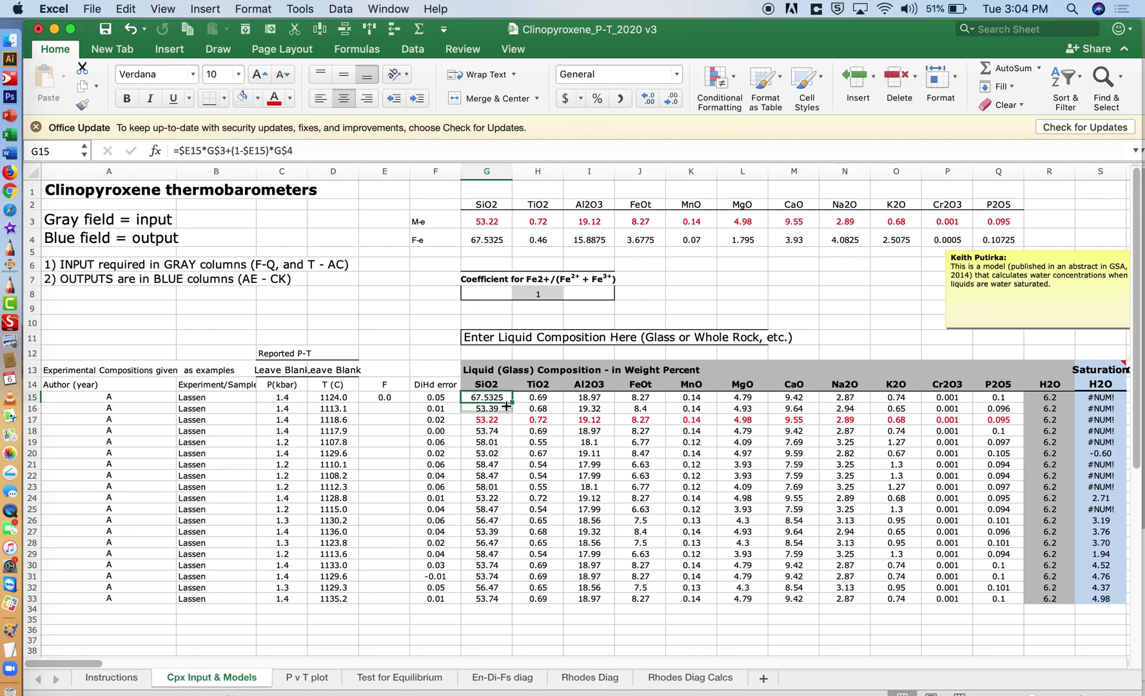
click(402, 399)
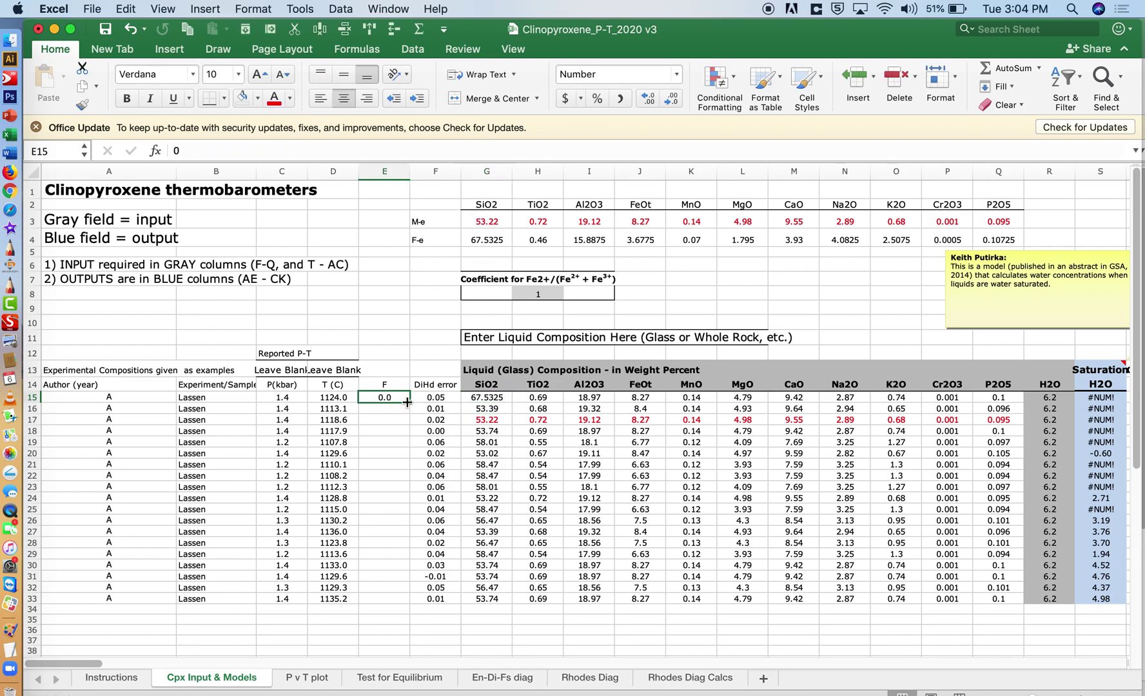
Fill F = 0.0 and the G15 mixing formula down through row 33.
drag(407, 402, 404, 602)
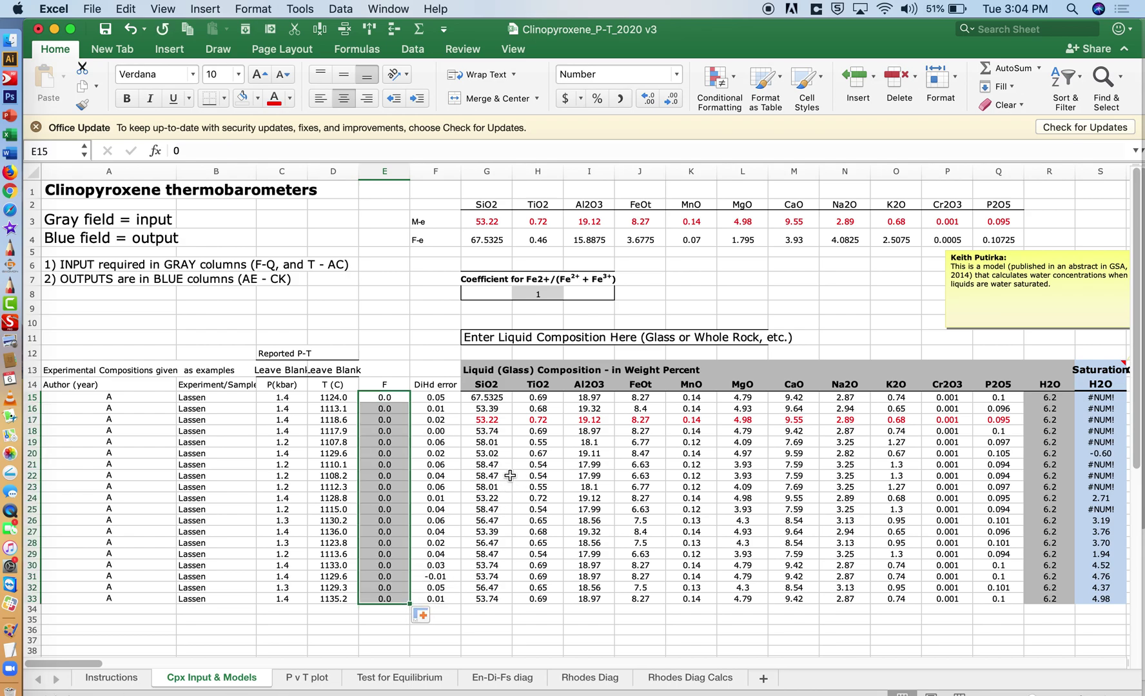
click(487, 399)
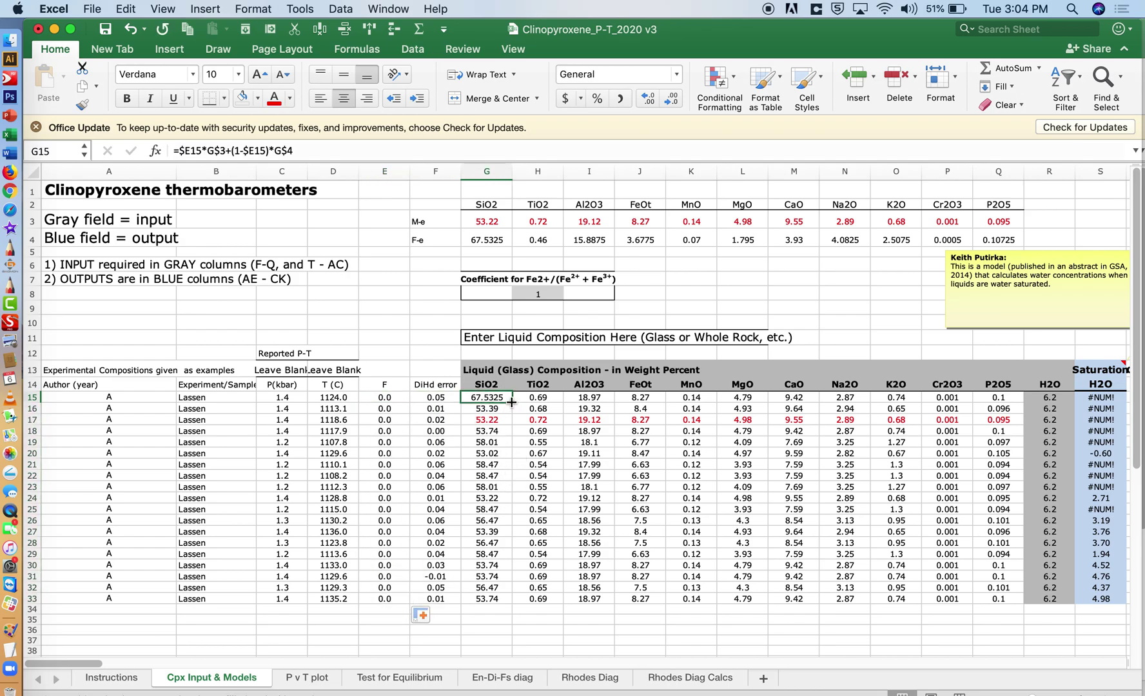
drag(511, 402, 1003, 560)
Set H2O to 2 in R15 and fill it down to R33.
click(1050, 399)
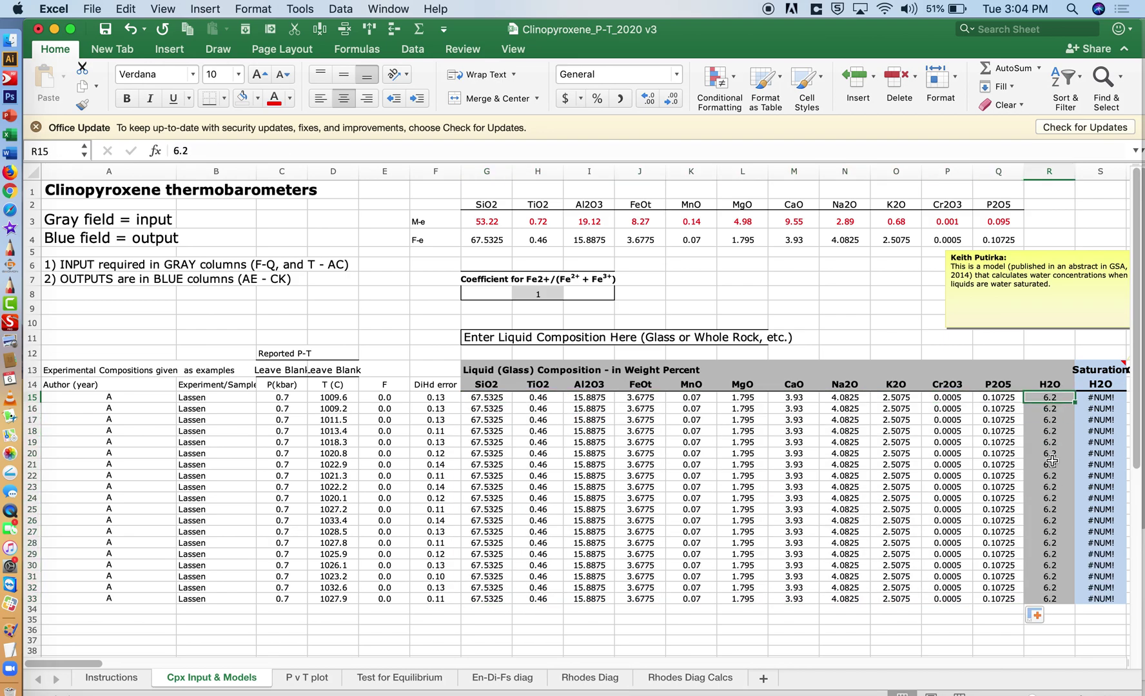
text(2)
key(Return)
drag(1075, 403, 1083, 601)
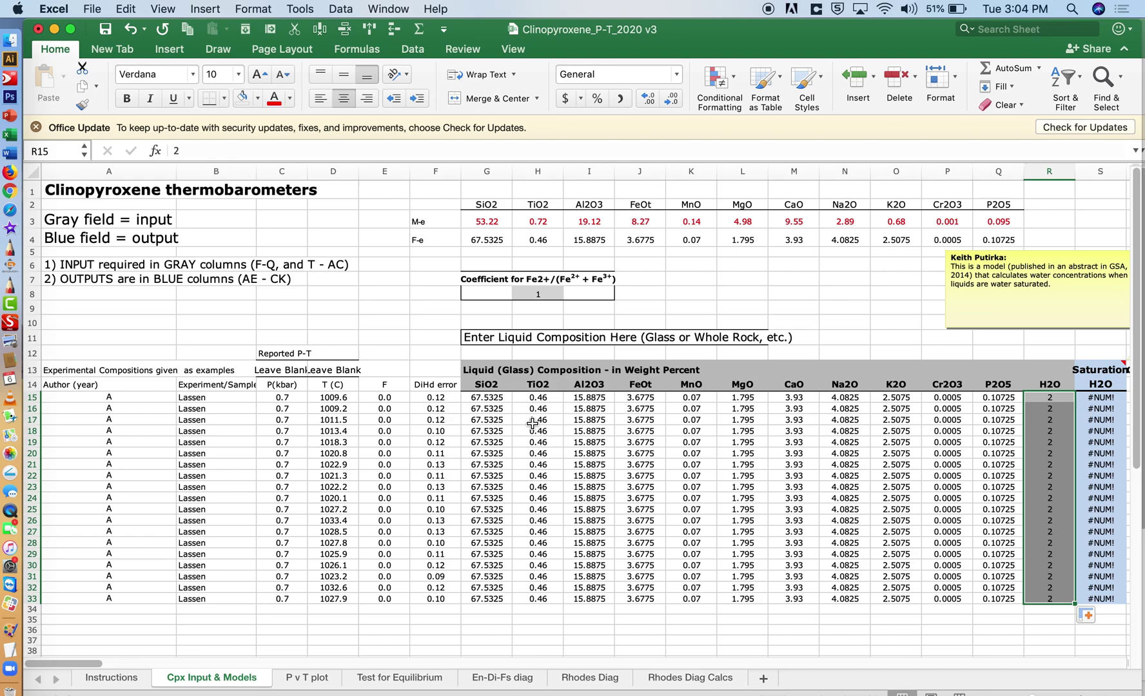
drag(381, 398, 380, 598)
click(387, 398)
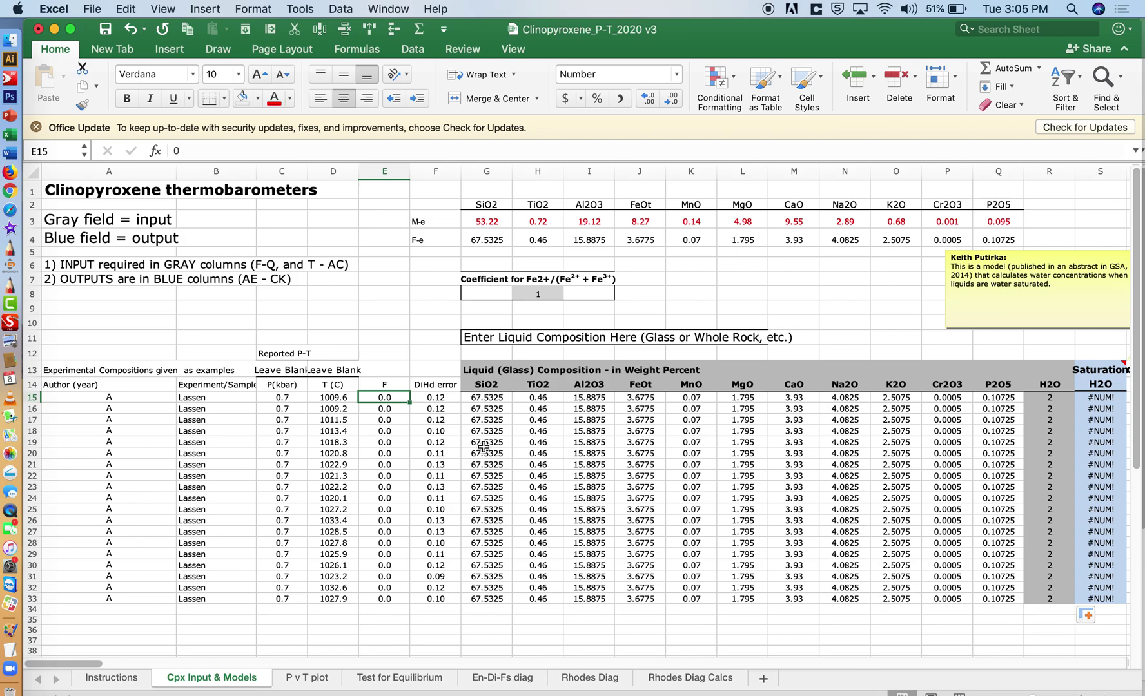
click(434, 397)
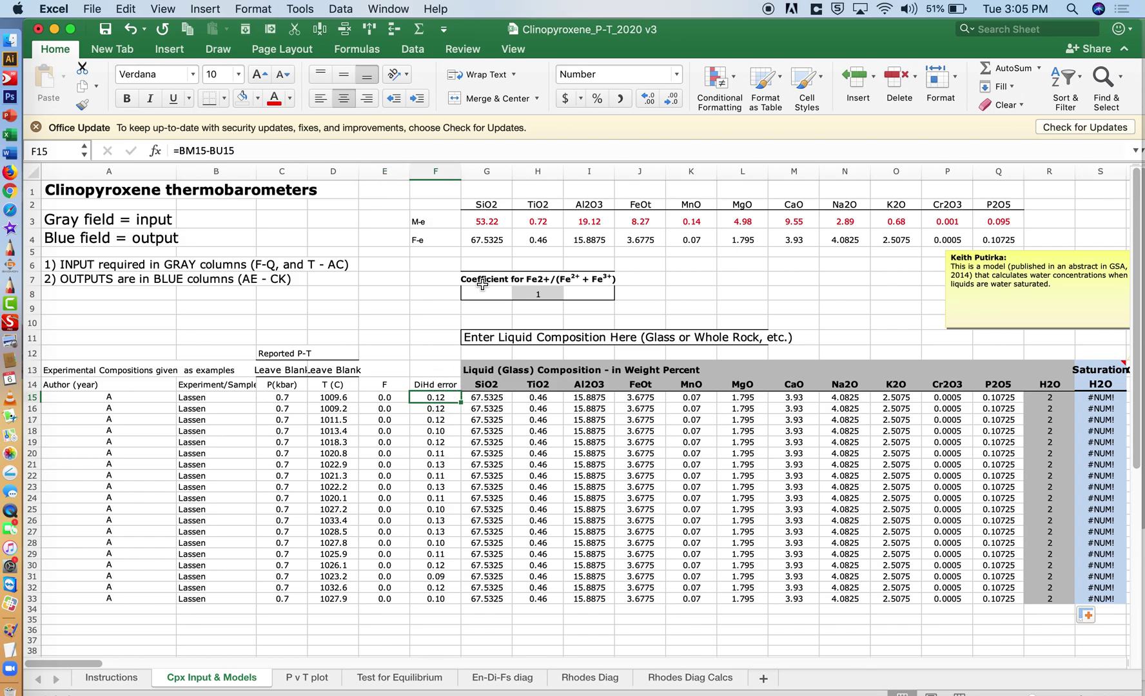
click(217, 151)
scroll(459, 480, right, 10)
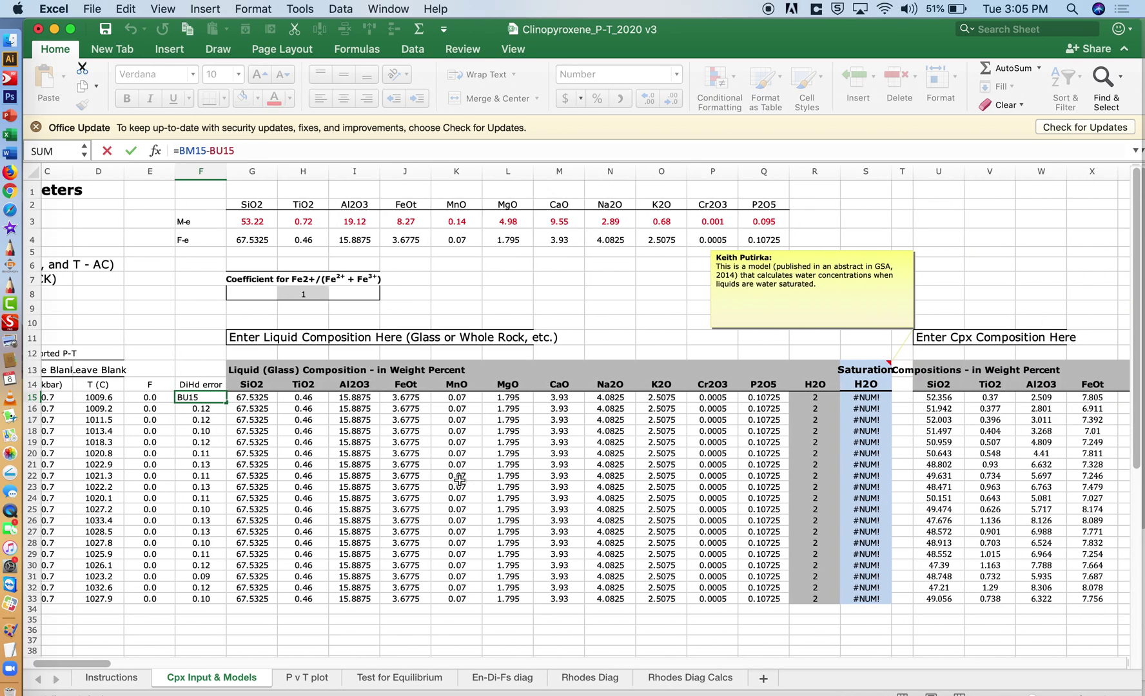
scroll(459, 480, right, 15)
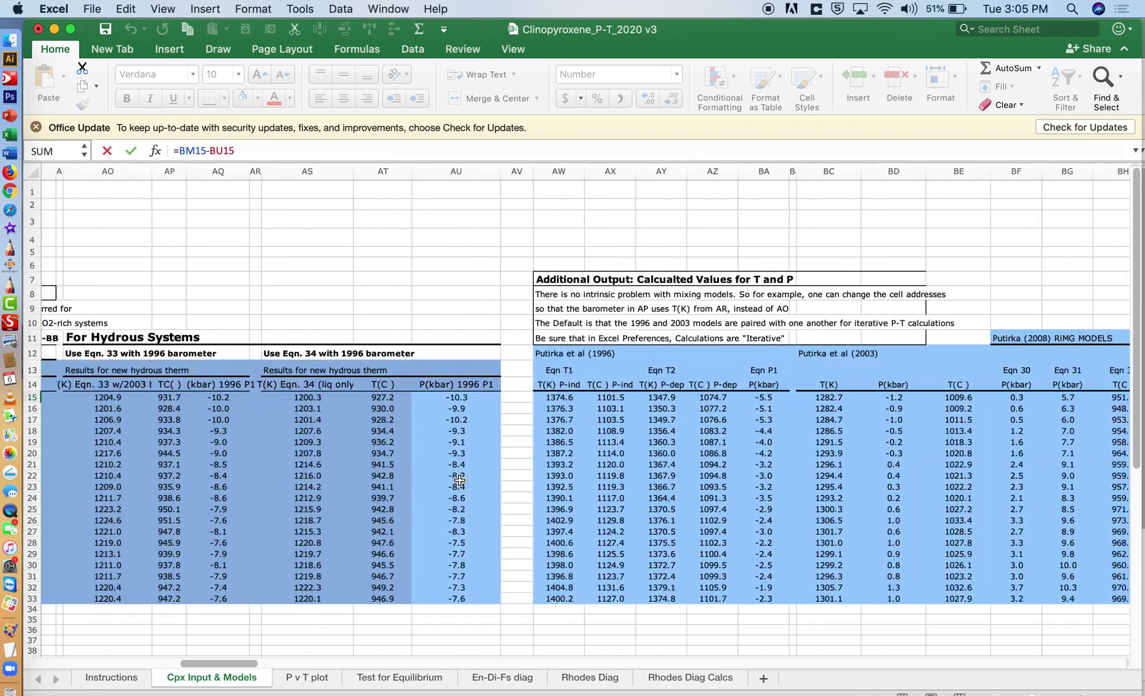
scroll(459, 480, right, 8)
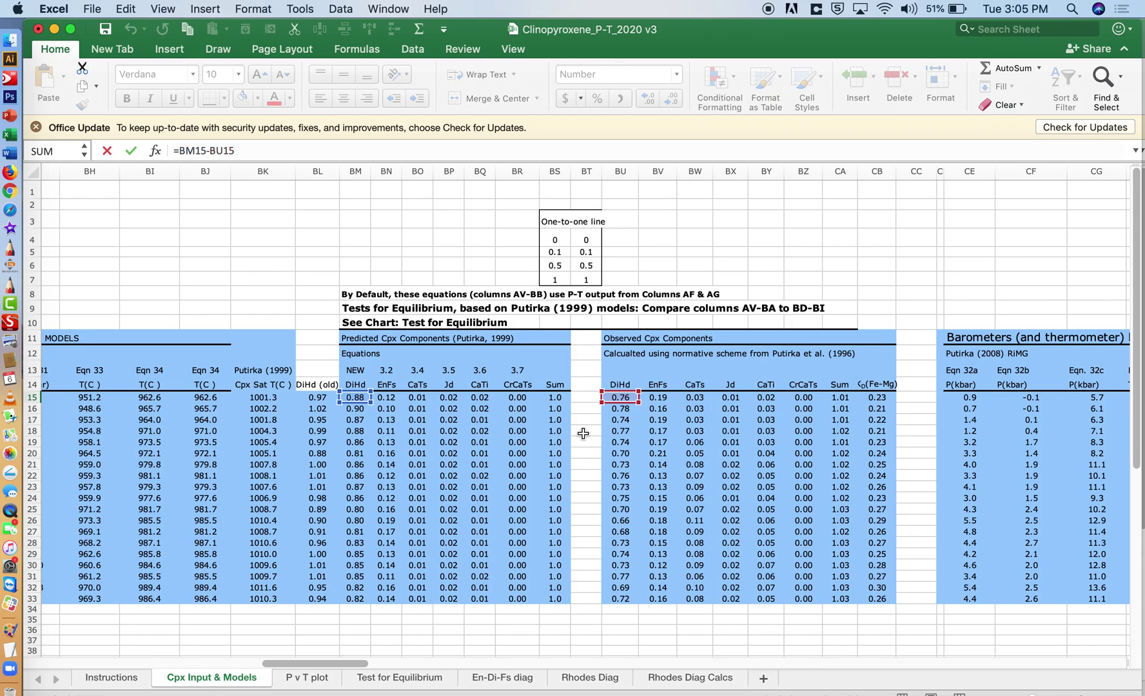
key(Return)
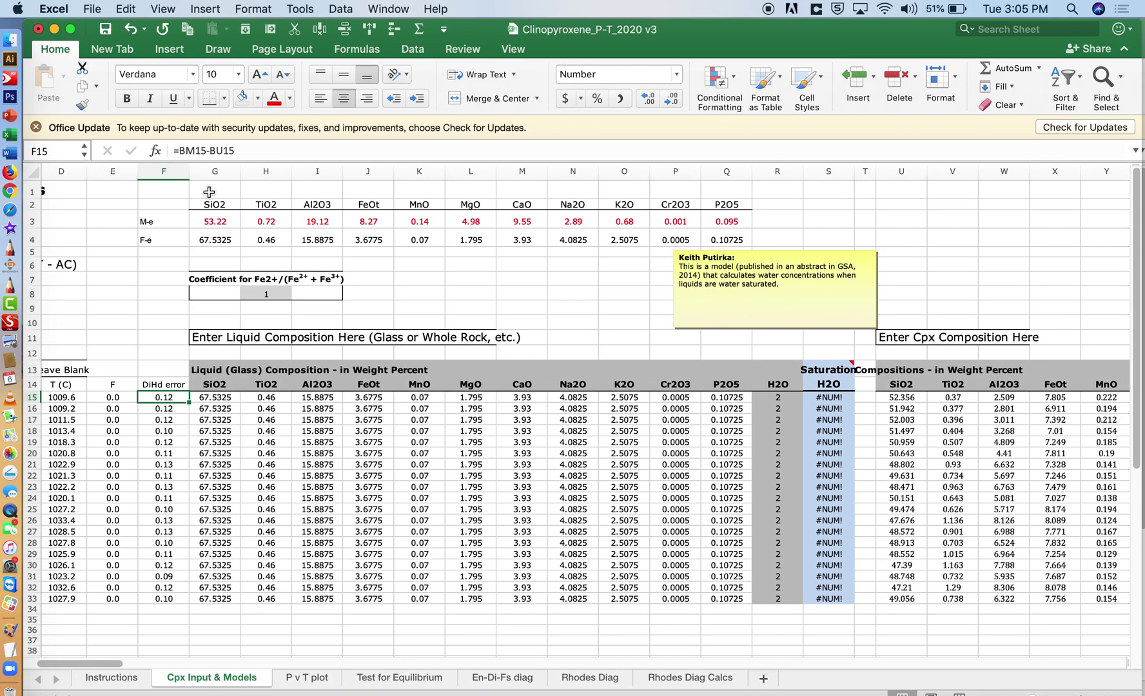
Insert a new column G and link G15 to the KD(Fe-Mg) value with =CC15.
click(209, 171)
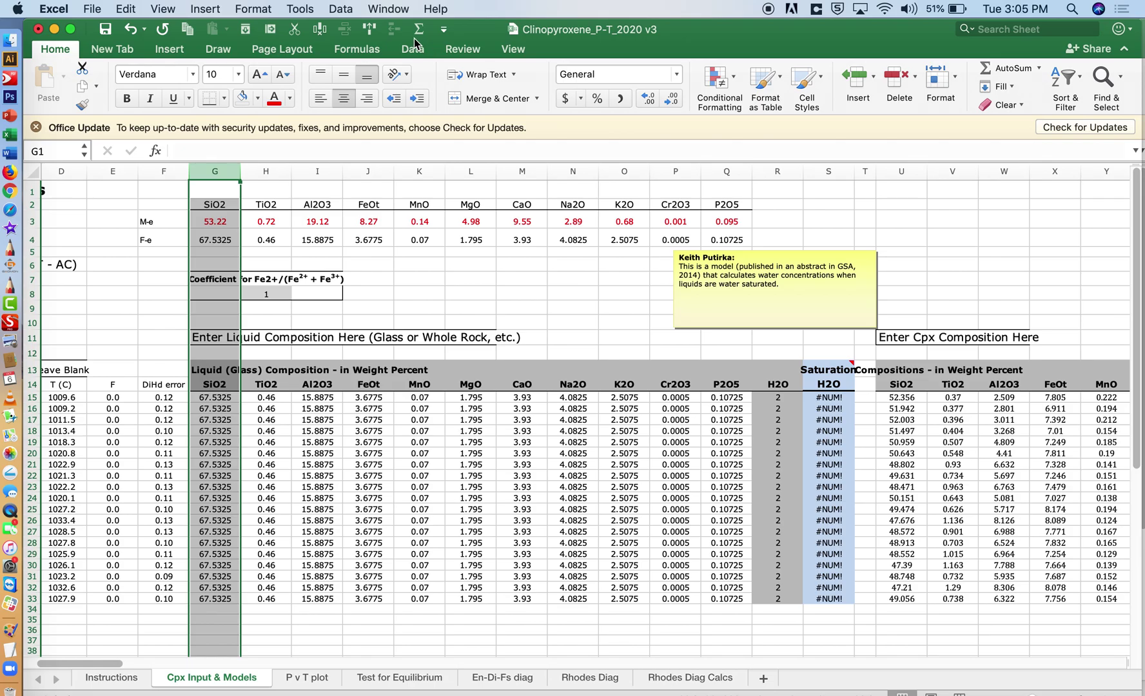
key(super+shift+equal)
click(206, 396)
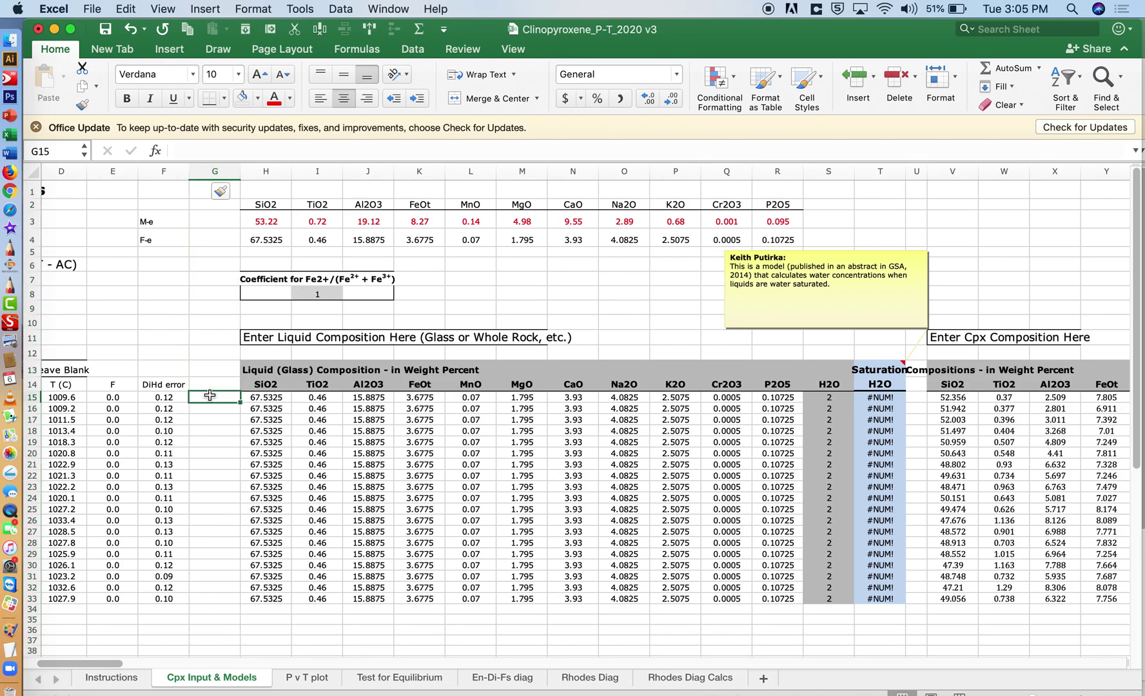
text(=)
scroll(319, 481, right, 4)
scroll(319, 480, right, 20)
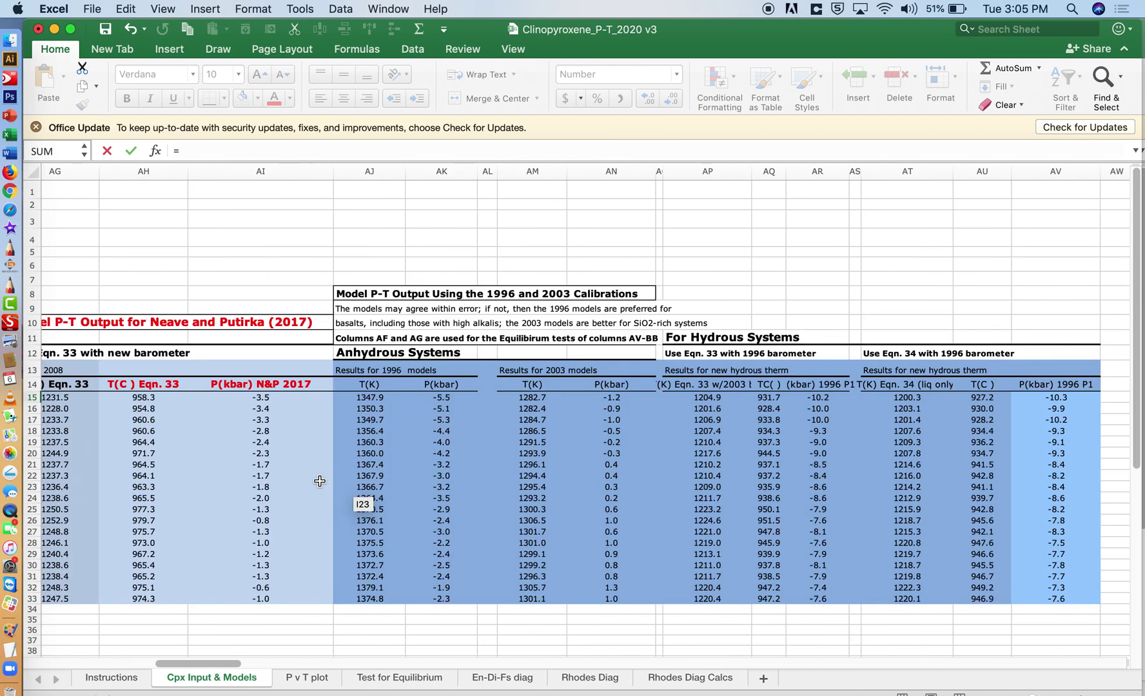
scroll(319, 480, left, 12)
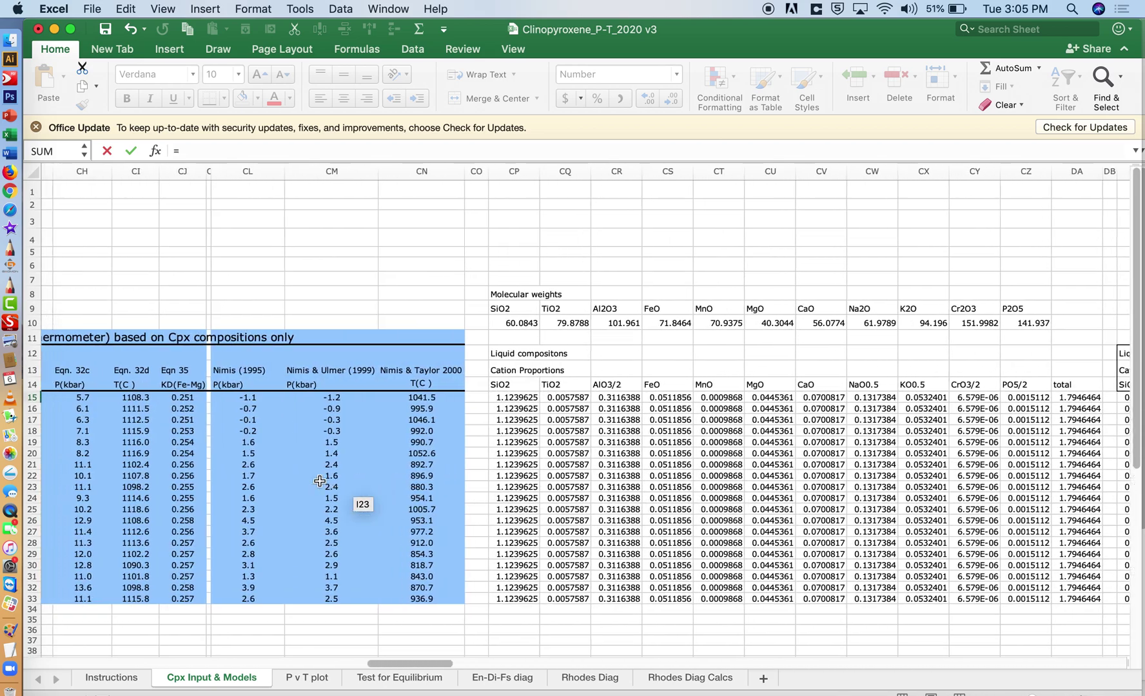
scroll(319, 480, left, 4)
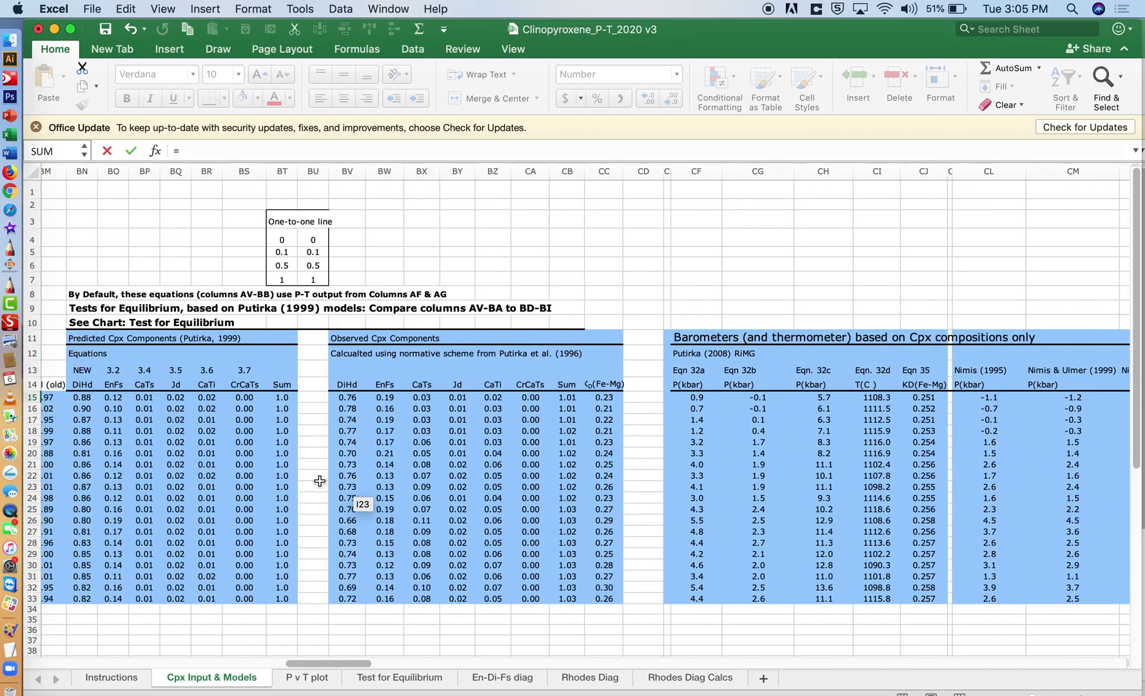
click(593, 396)
key(Return)
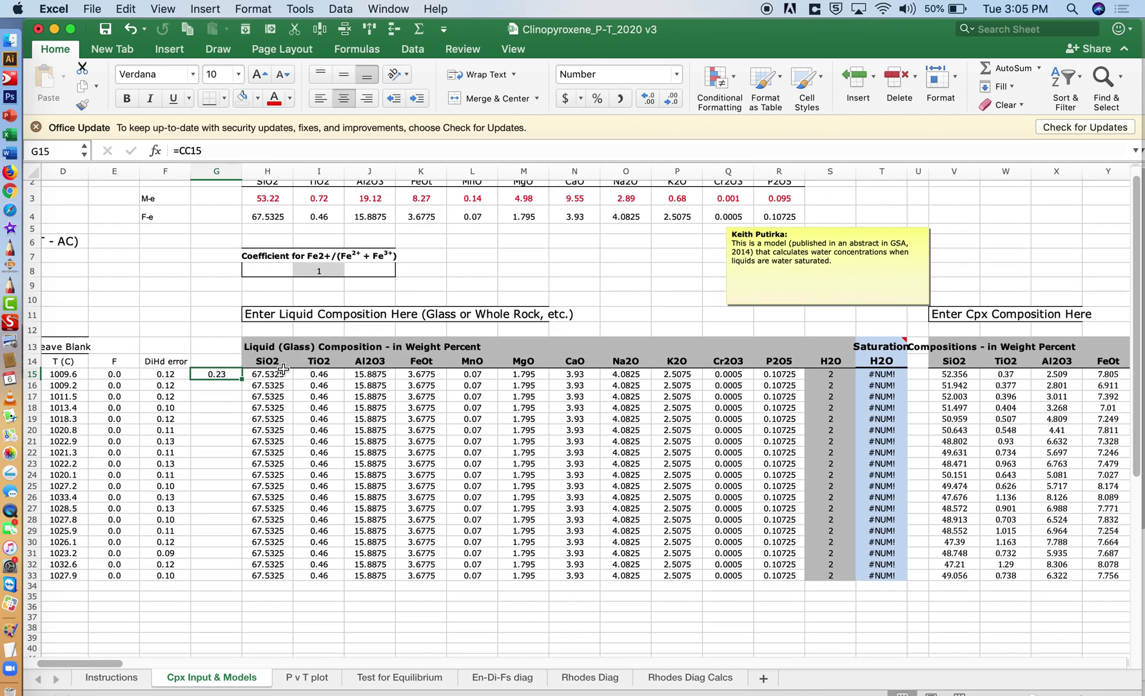
Fill the =CC15 link down to G33 and add the KD(Fe-Mg) heading.
drag(242, 379, 225, 581)
click(227, 373)
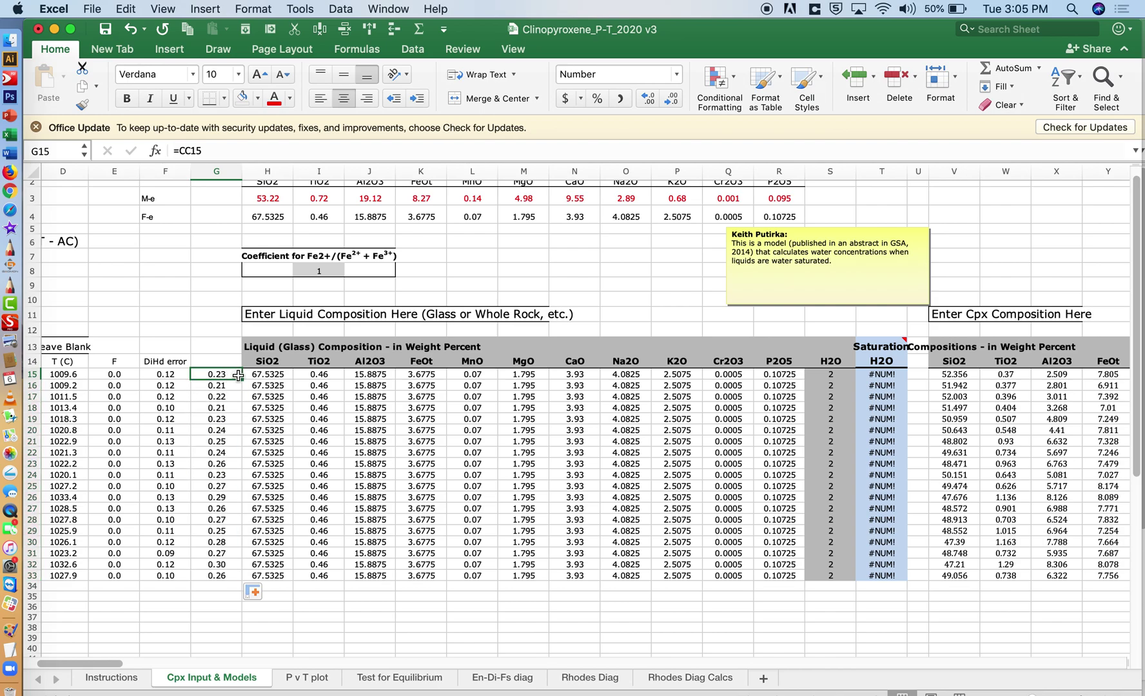
drag(240, 379, 233, 359)
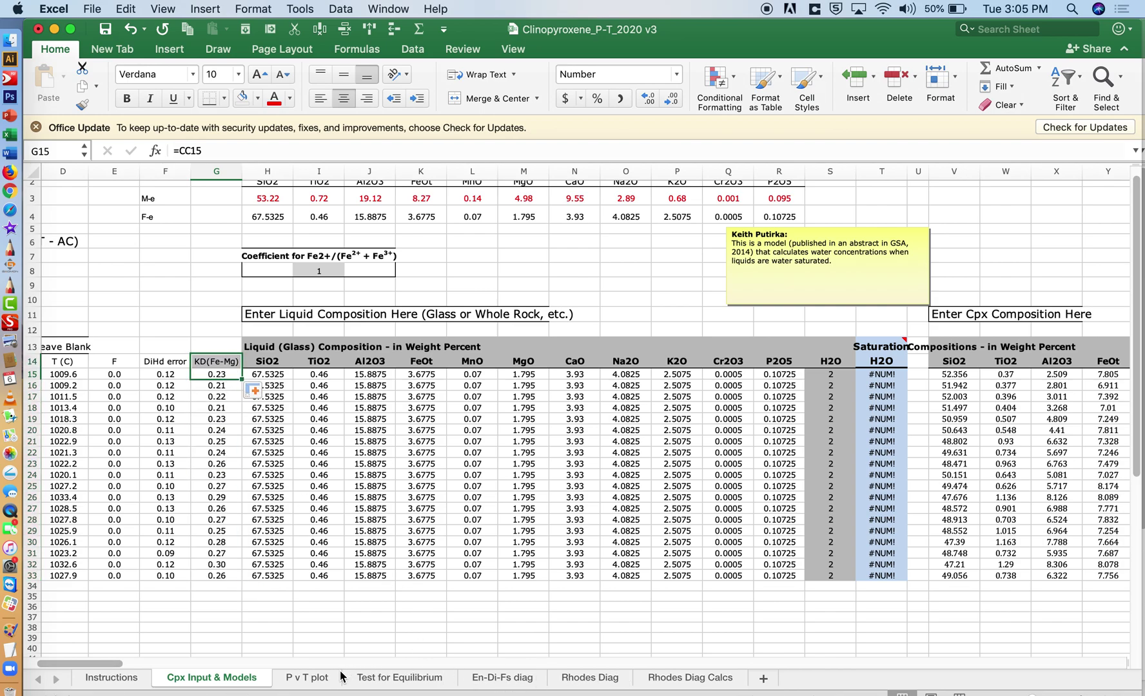
click(373, 680)
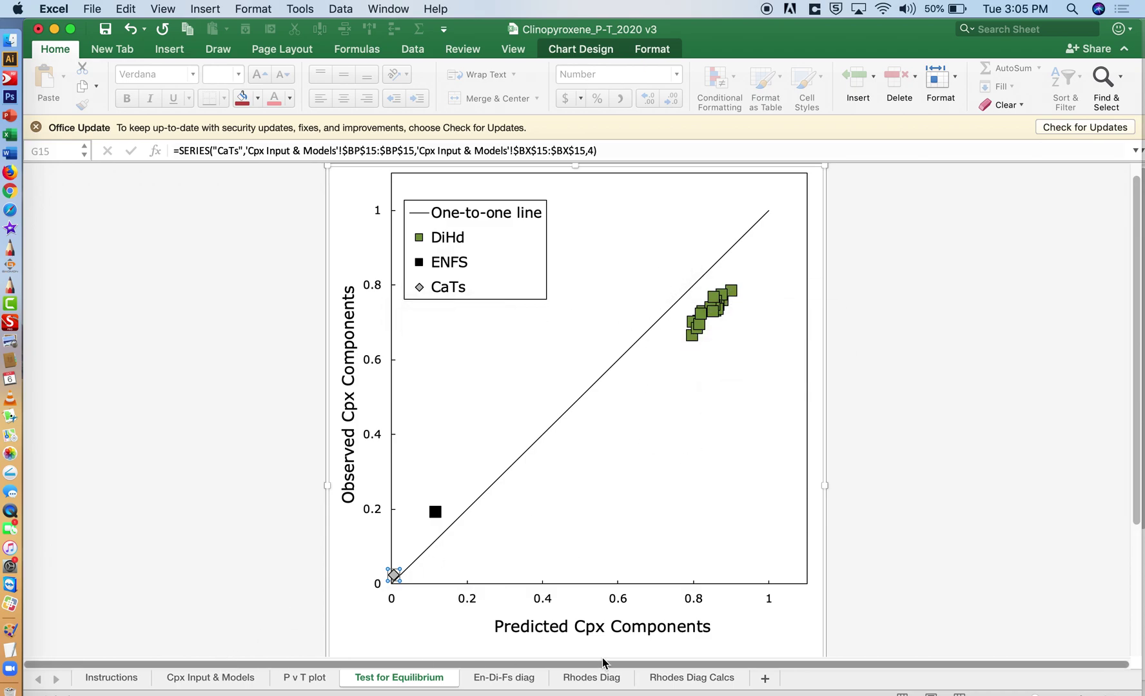
click(598, 678)
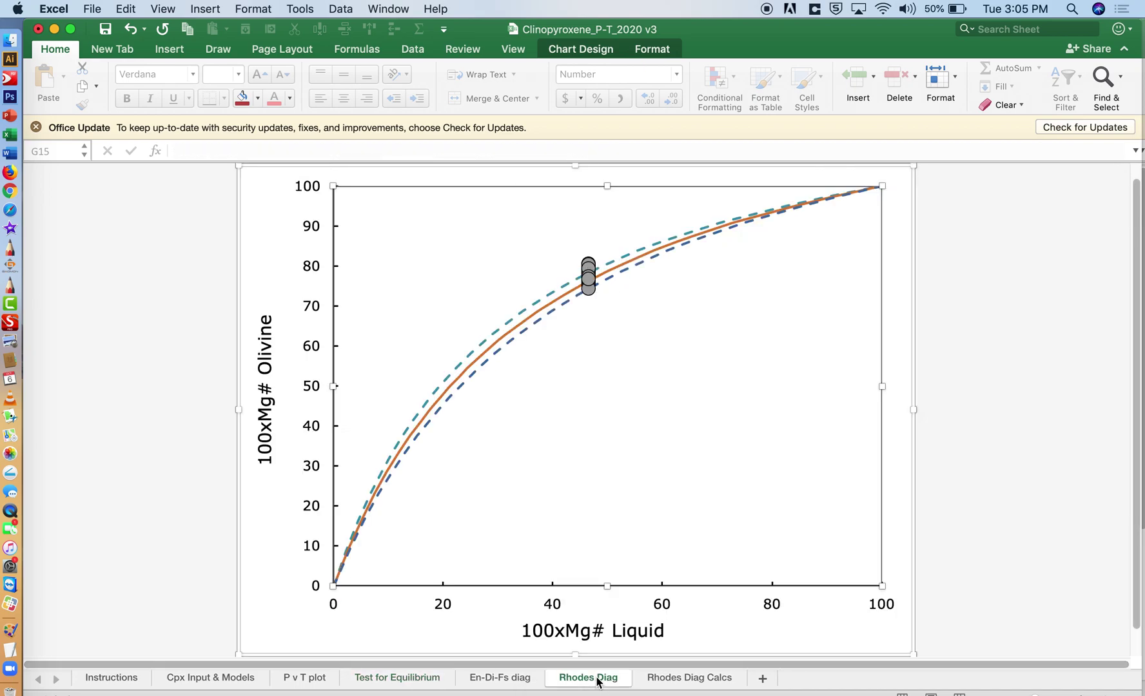
click(211, 678)
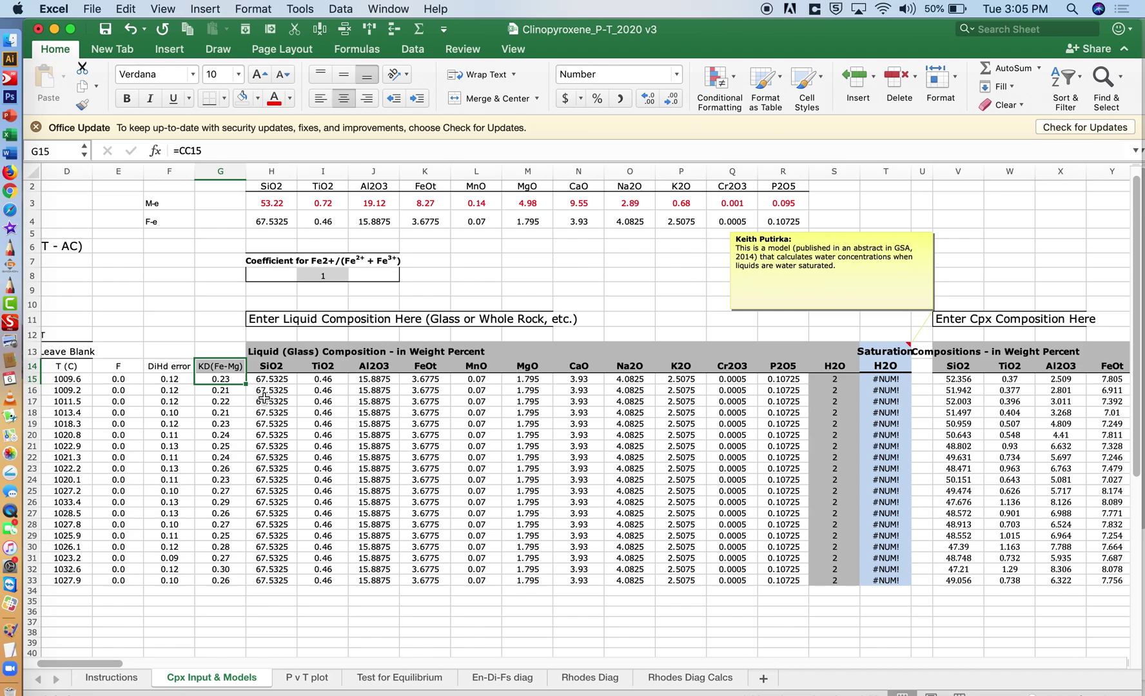
Select row 15's DiHd error in F15 and start Goal Seek from the Tools menu.
click(166, 381)
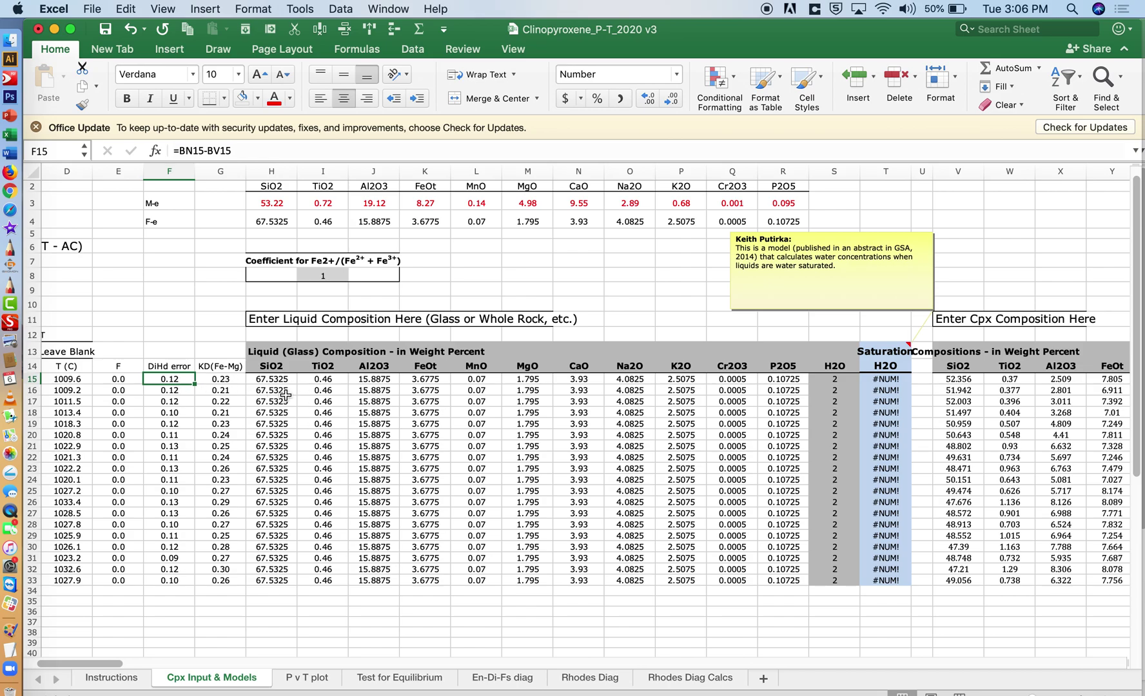
scroll(322, 416, left, 5)
scroll(322, 415, up, 1)
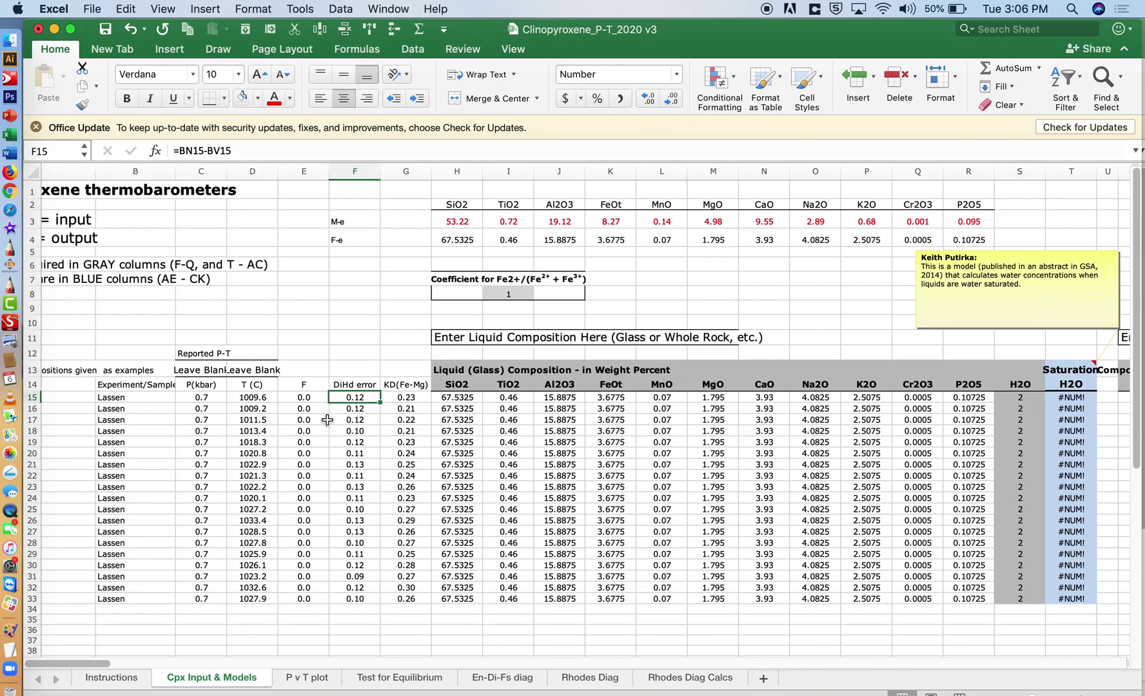
scroll(327, 420, left, 2)
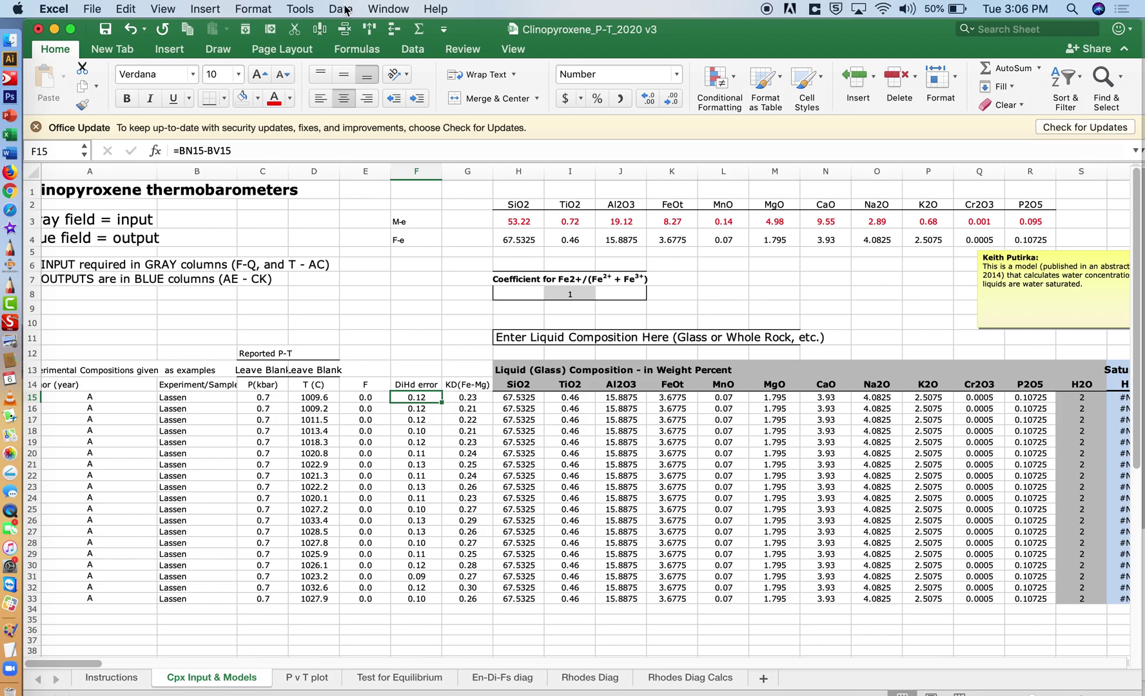
click(337, 9)
mouse_move(300, 9)
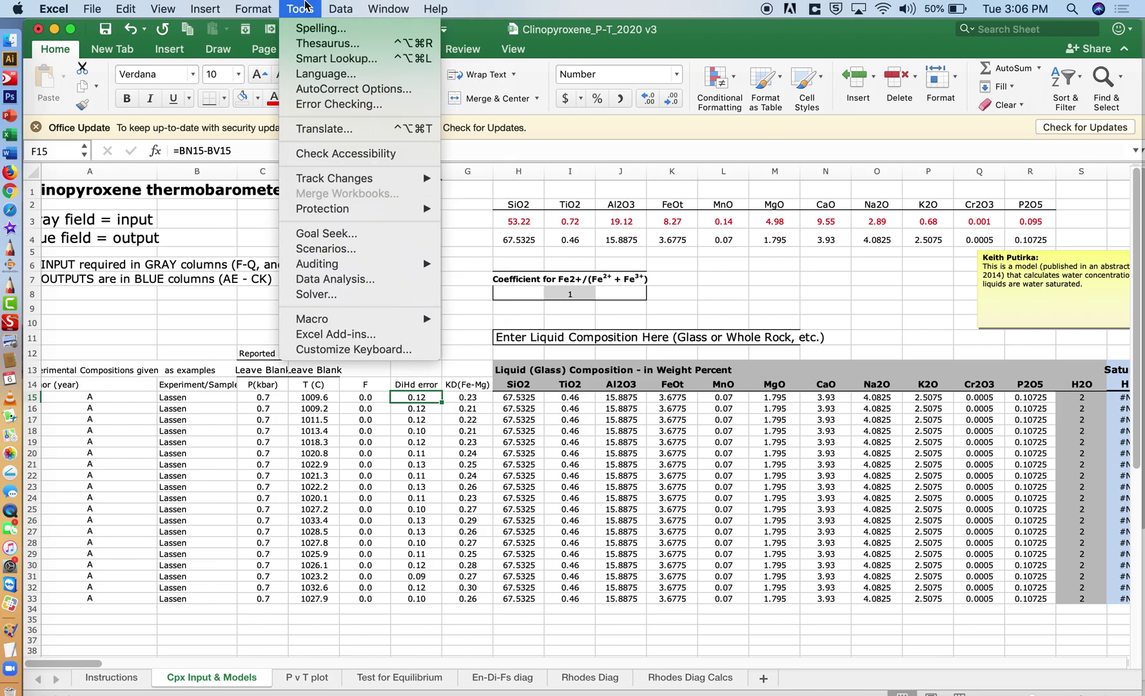
click(366, 234)
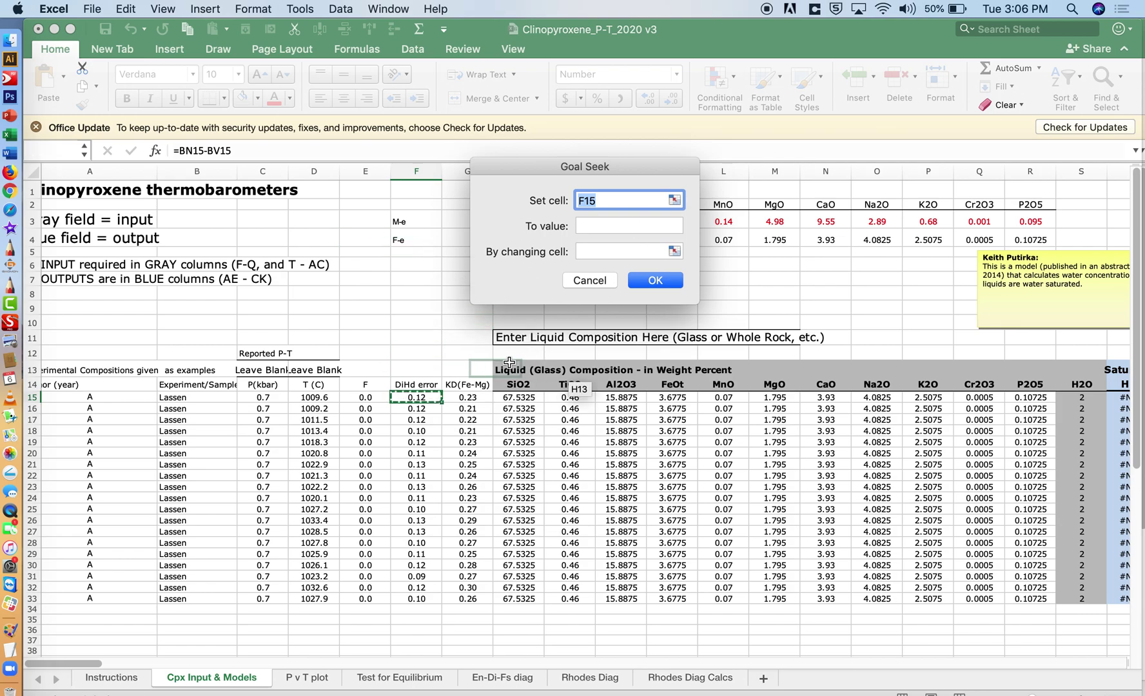
Goal Seek F15 to 0 by changing the F value in E15.
click(426, 399)
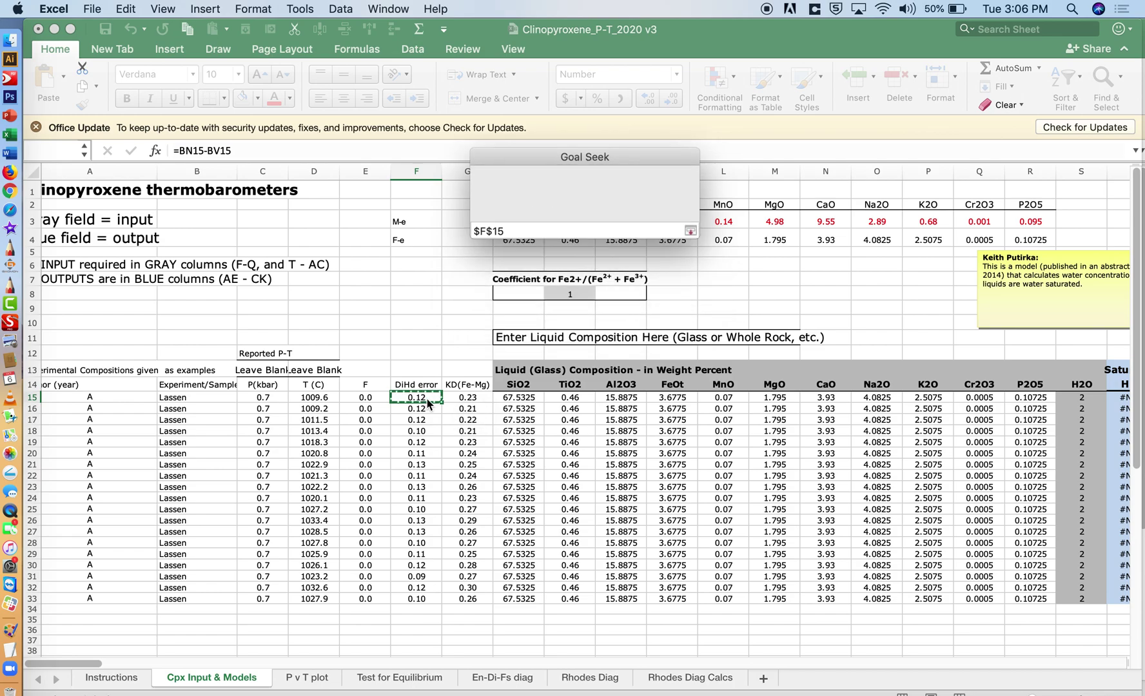
click(597, 228)
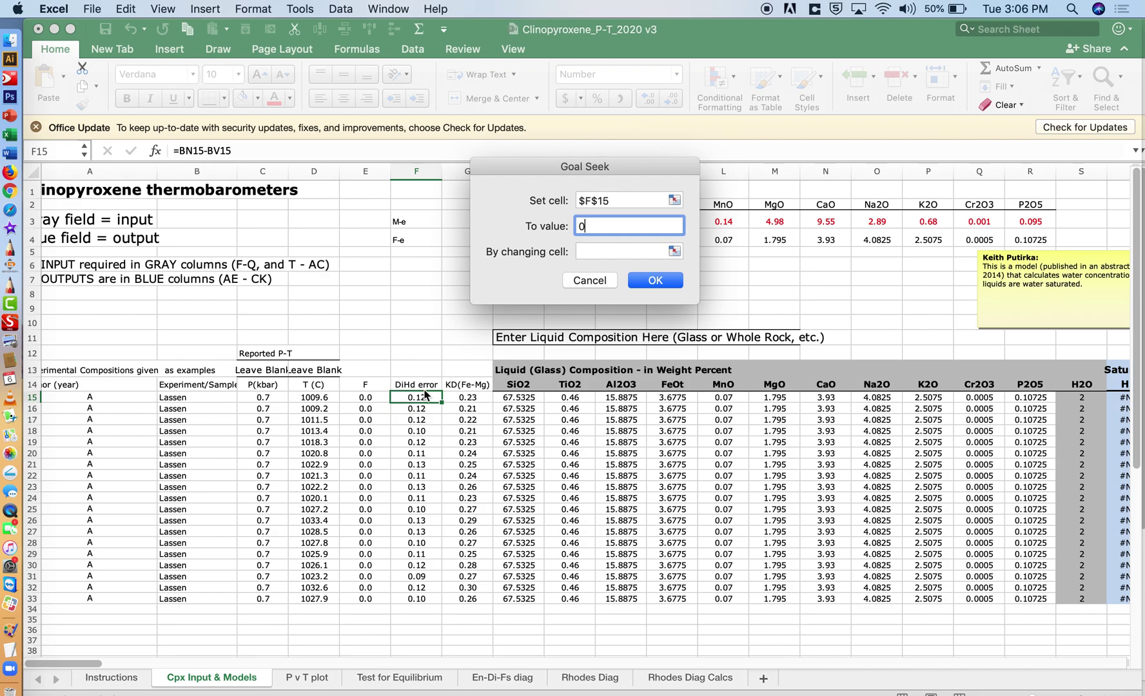
click(614, 252)
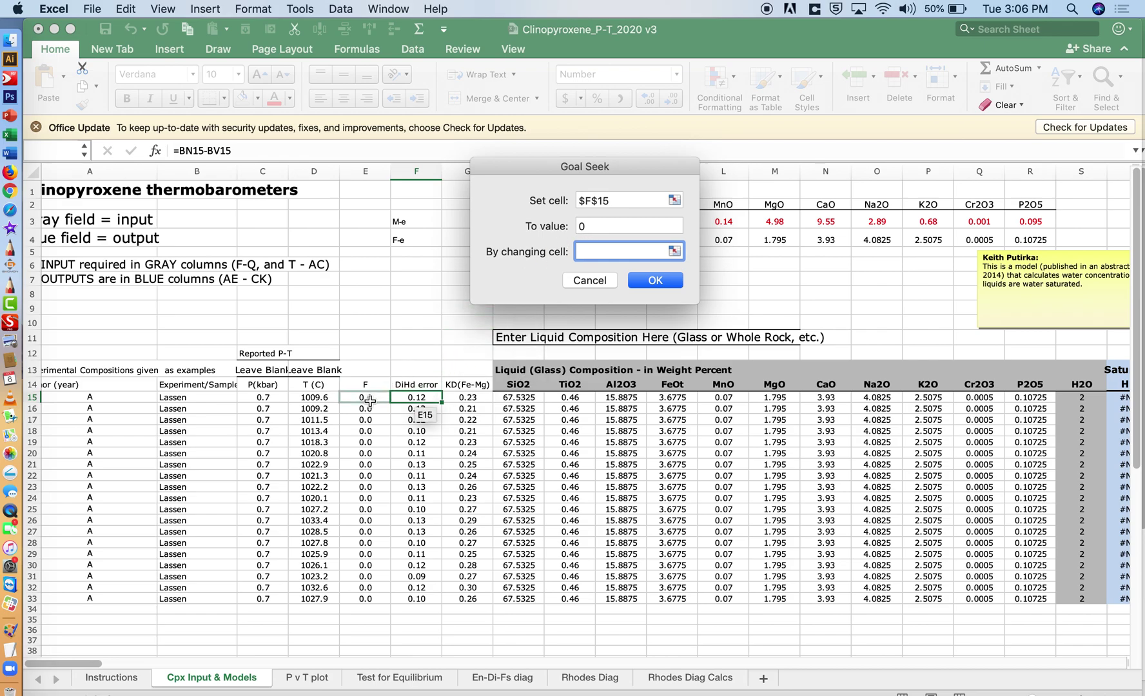
click(370, 398)
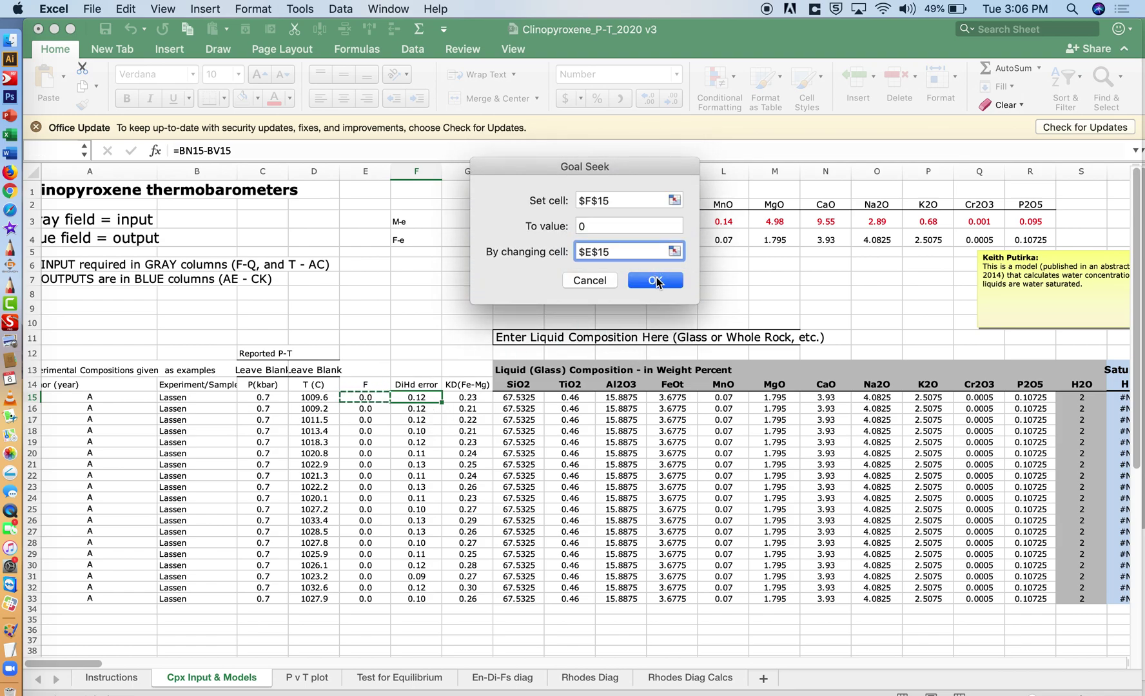
click(656, 281)
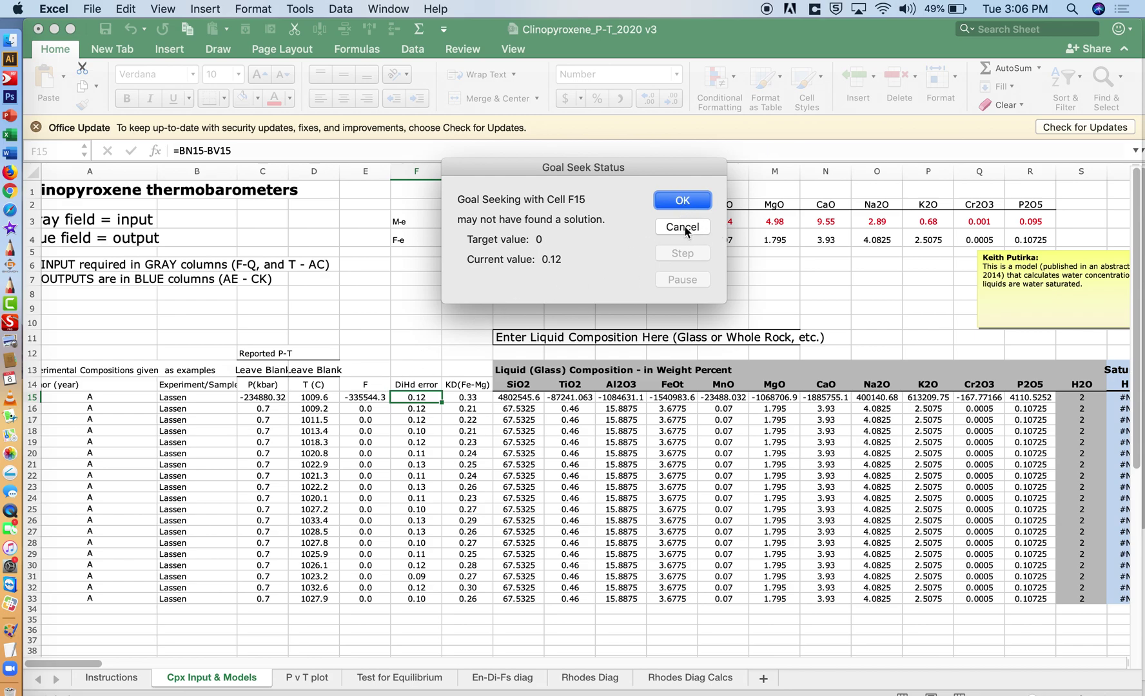
Cancel the unconverged result and dismiss the circular-reference warning.
click(682, 227)
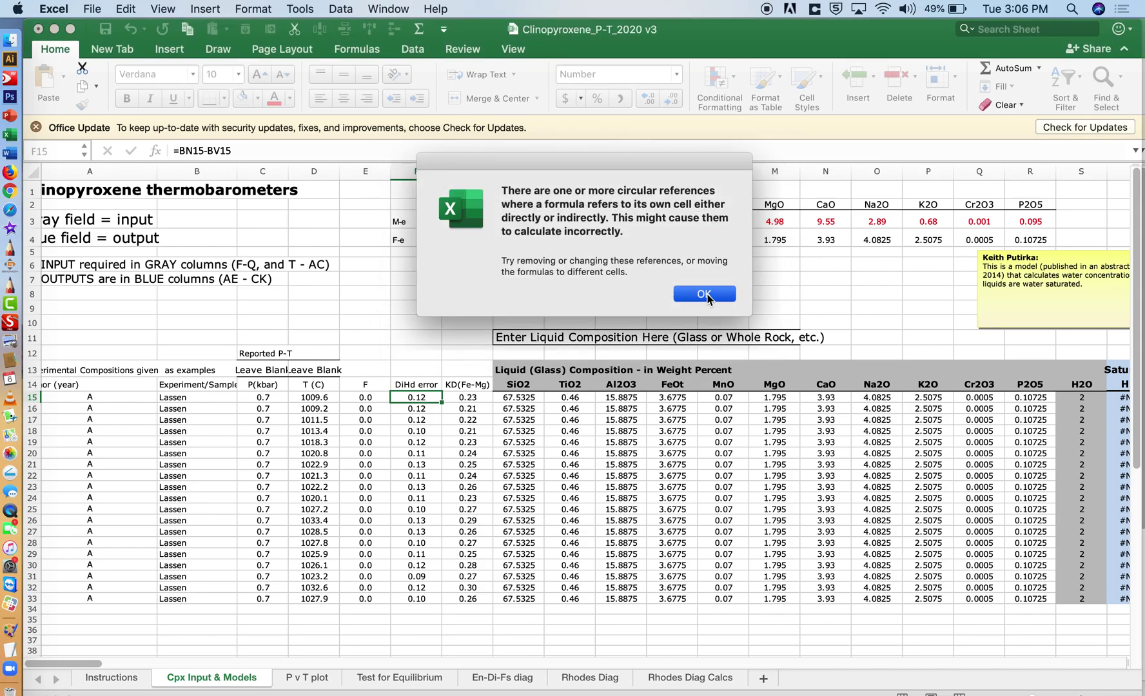
click(705, 295)
click(354, 398)
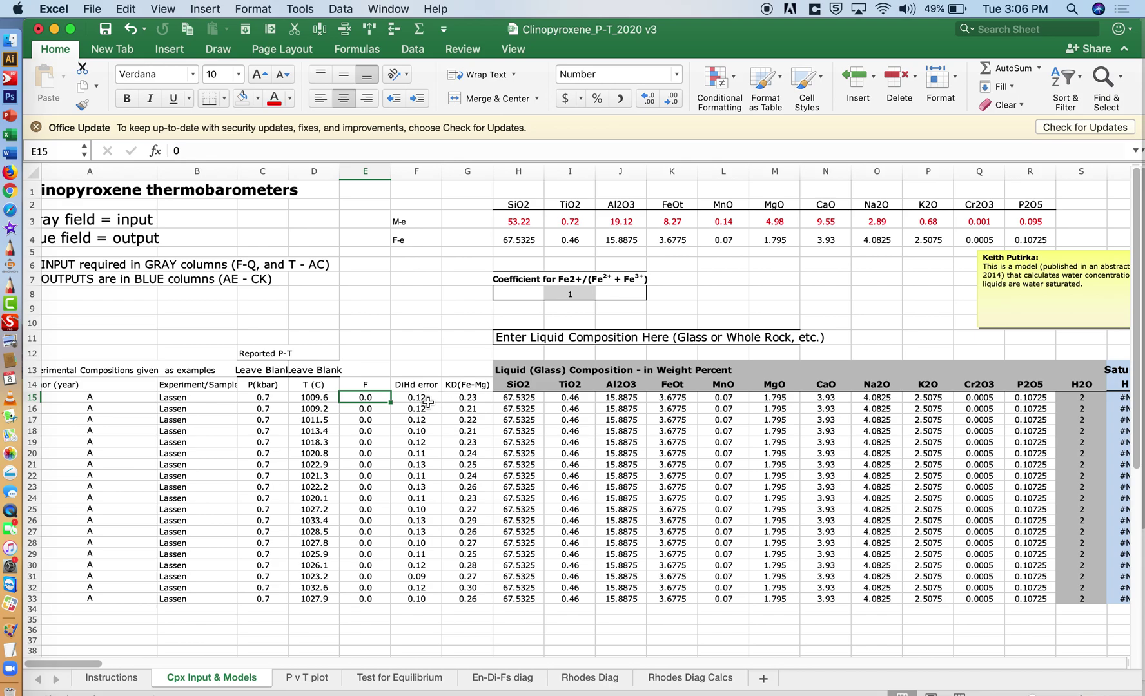
Try F values of 1, 1.1 and finally 1.15 in cell E15.
text(.)
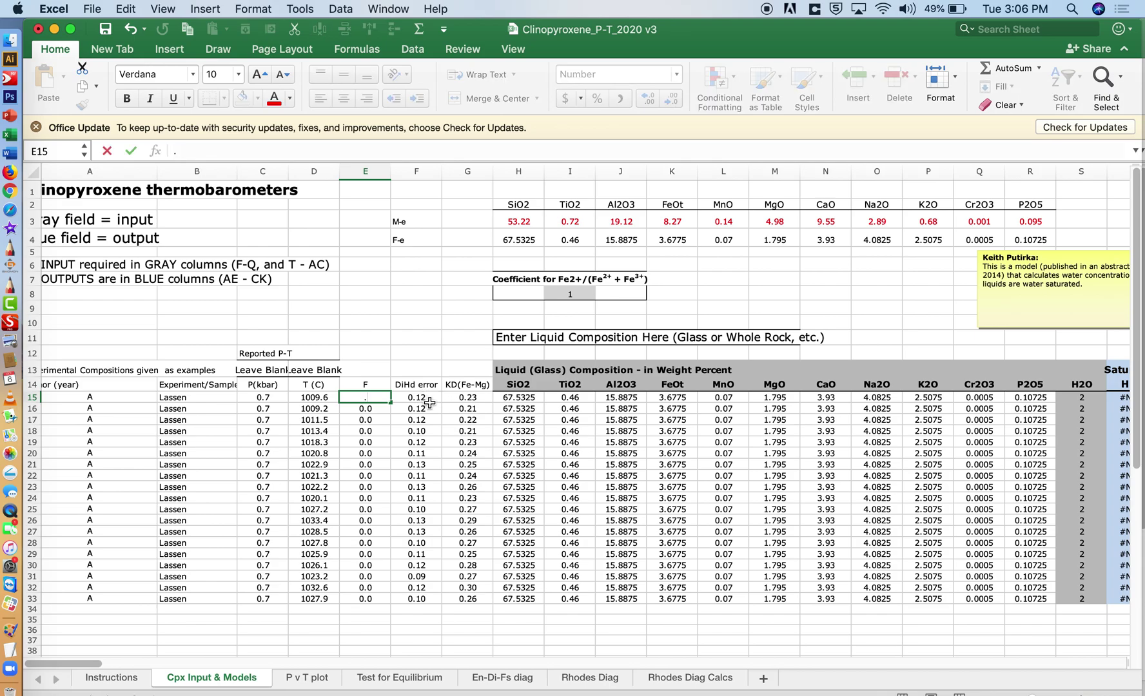
key(Return)
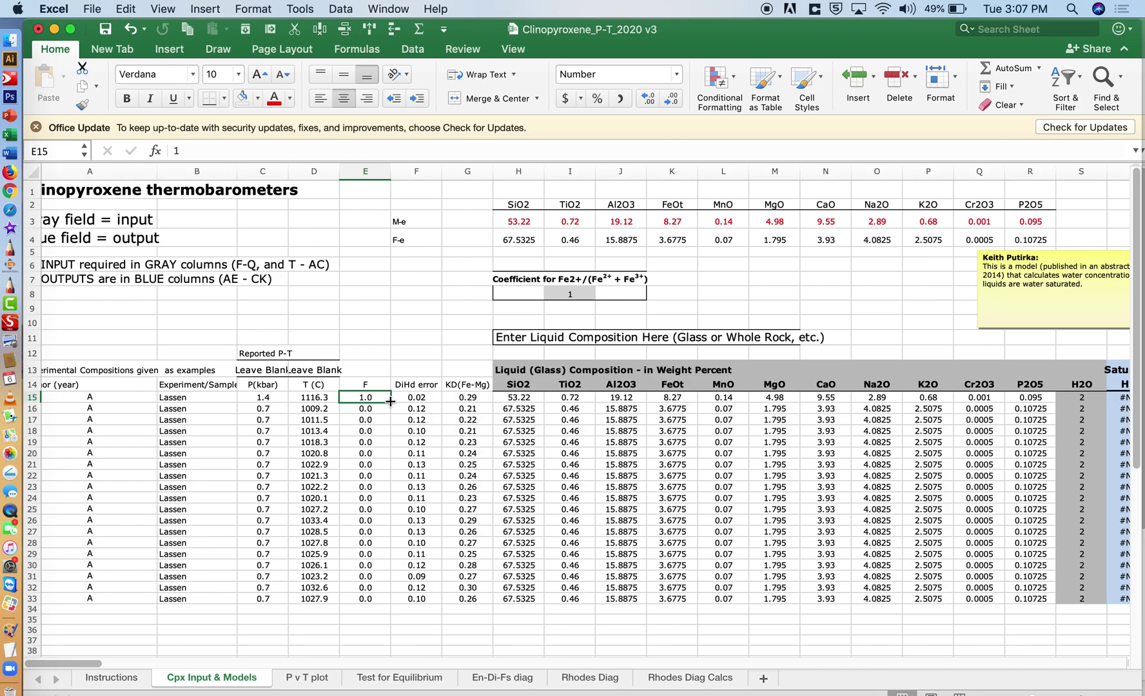
text(.1)
key(Return)
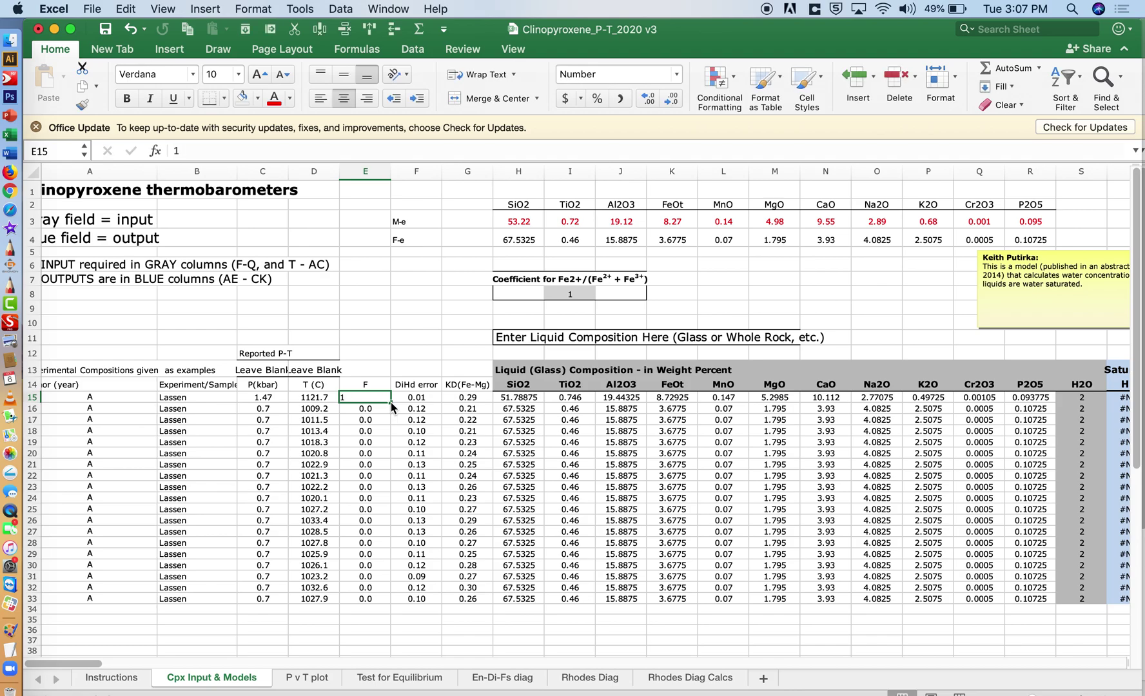
text(1.15)
key(Return)
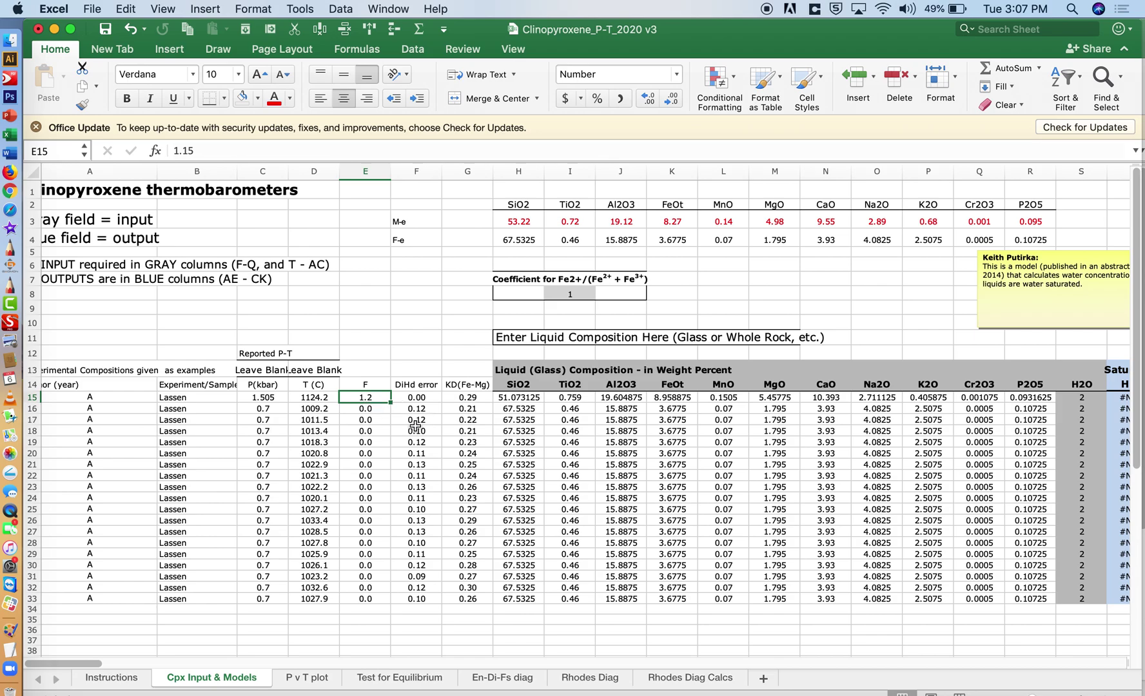
Widen column E, then enter 0.27 in cell G13.
drag(391, 177, 404, 178)
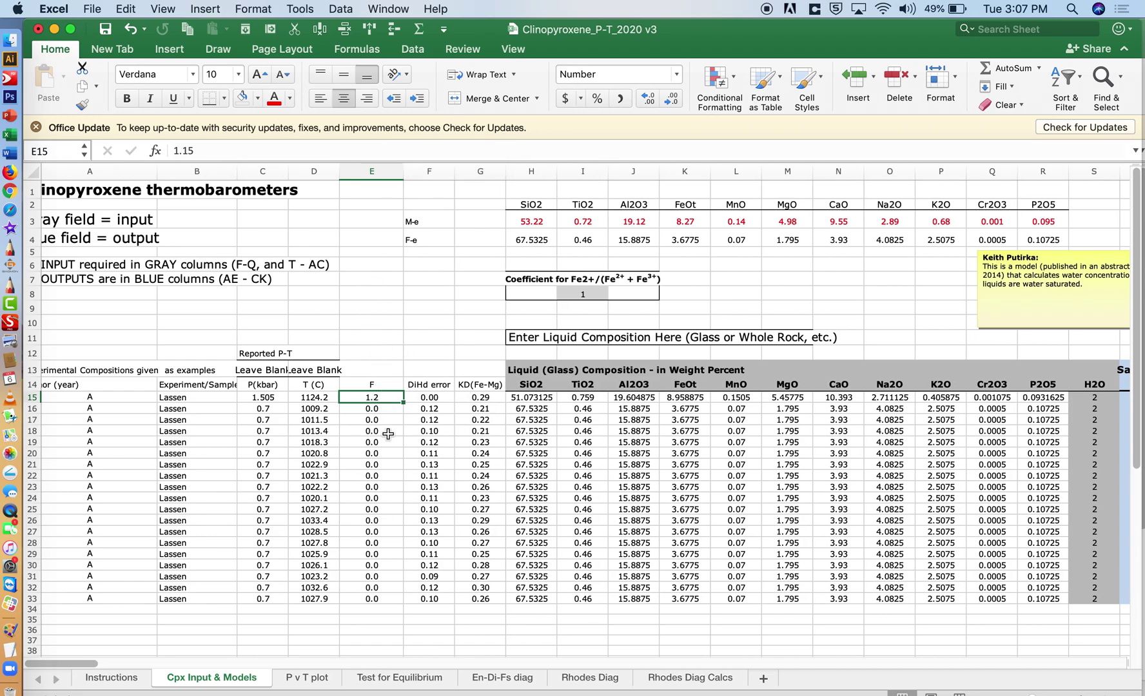
click(195, 151)
click(490, 399)
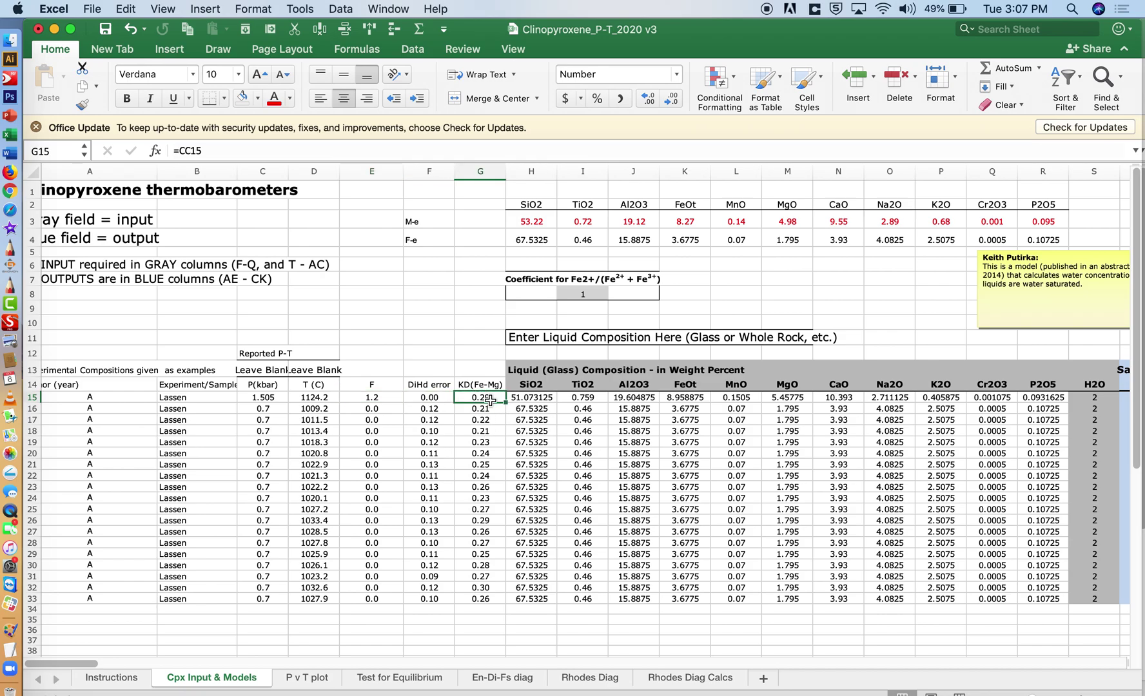
click(486, 368)
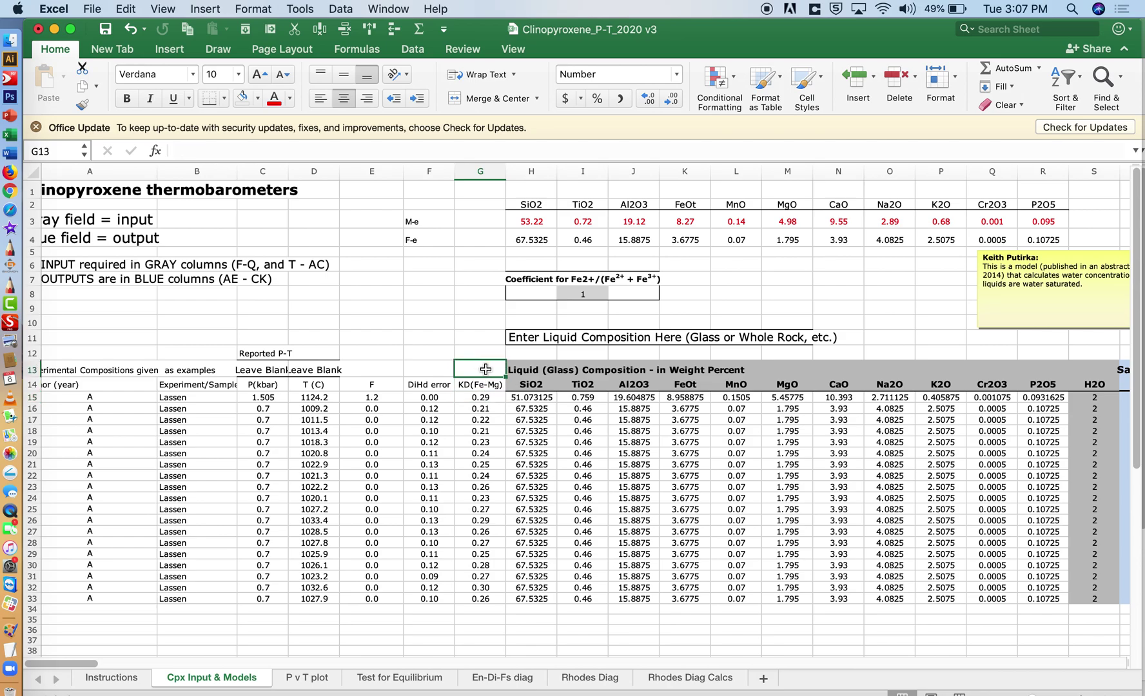
text(0.27)
key(Return)
View the Rhodes Diag chart, then return to the Cpx Input & Models sheet.
click(587, 678)
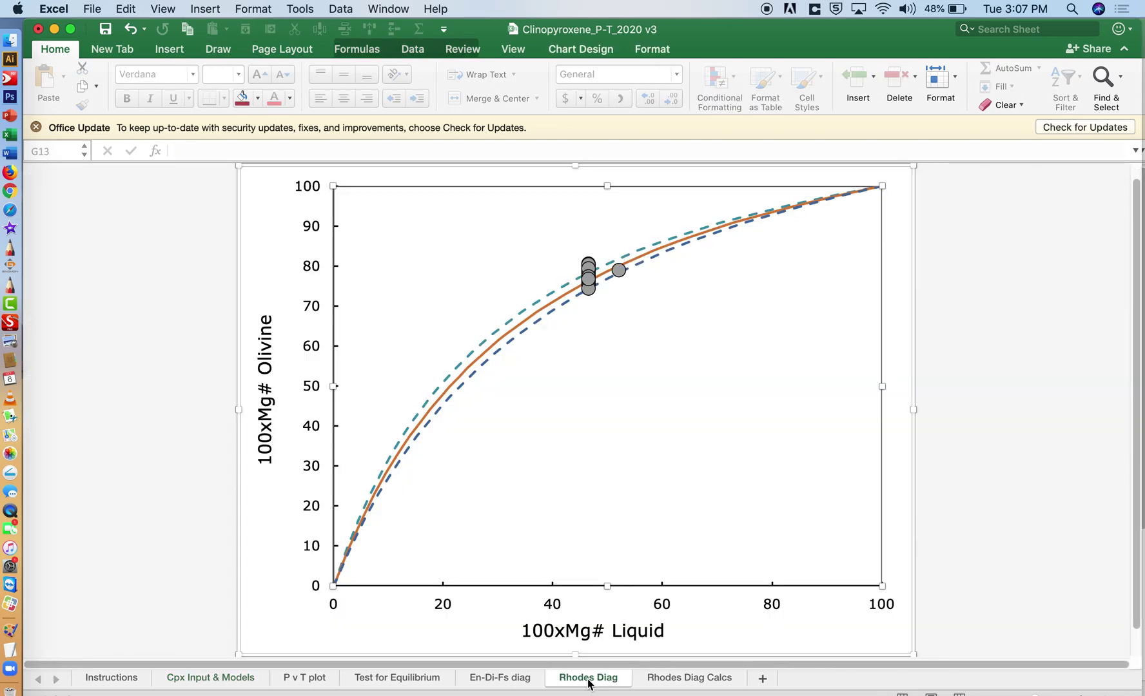
mouse_move(620, 266)
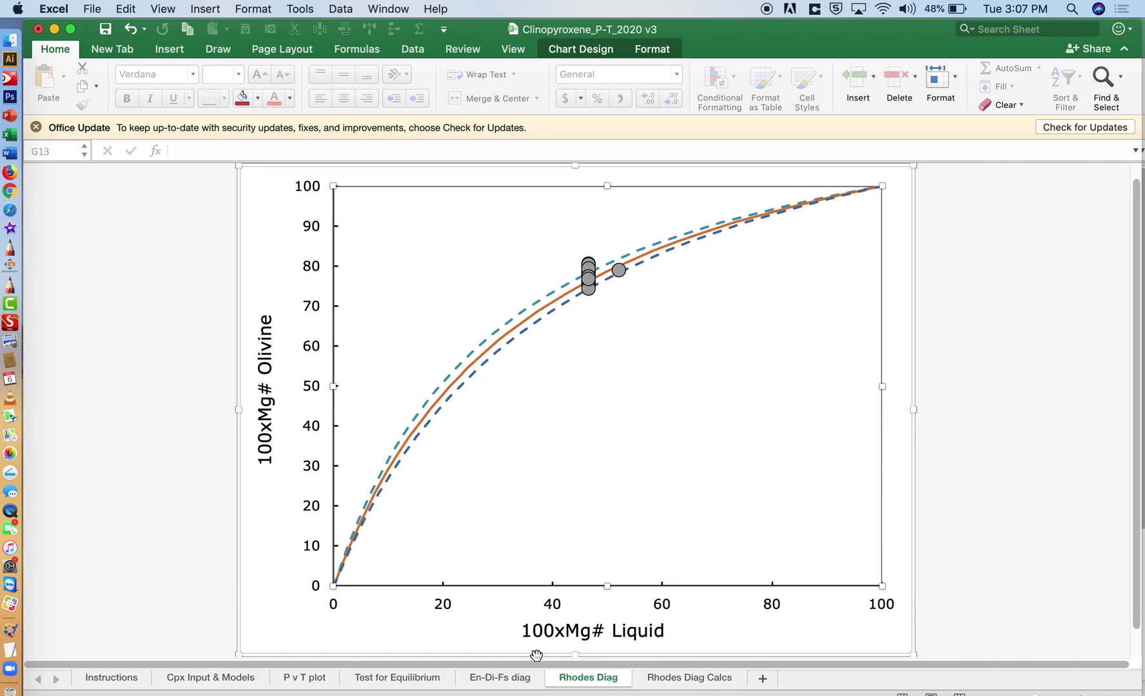
click(212, 678)
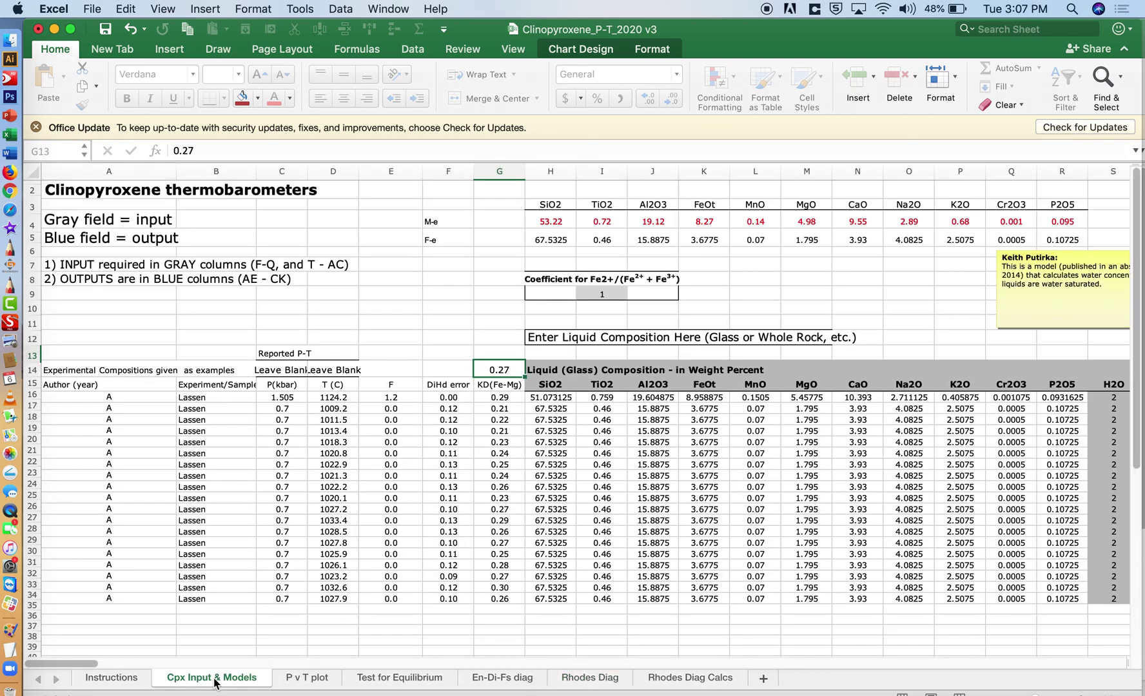
Inspect row 15's SiO2 formula in H15, the 1.15 in E15, and the MgO formula in M15.
double_click(551, 398)
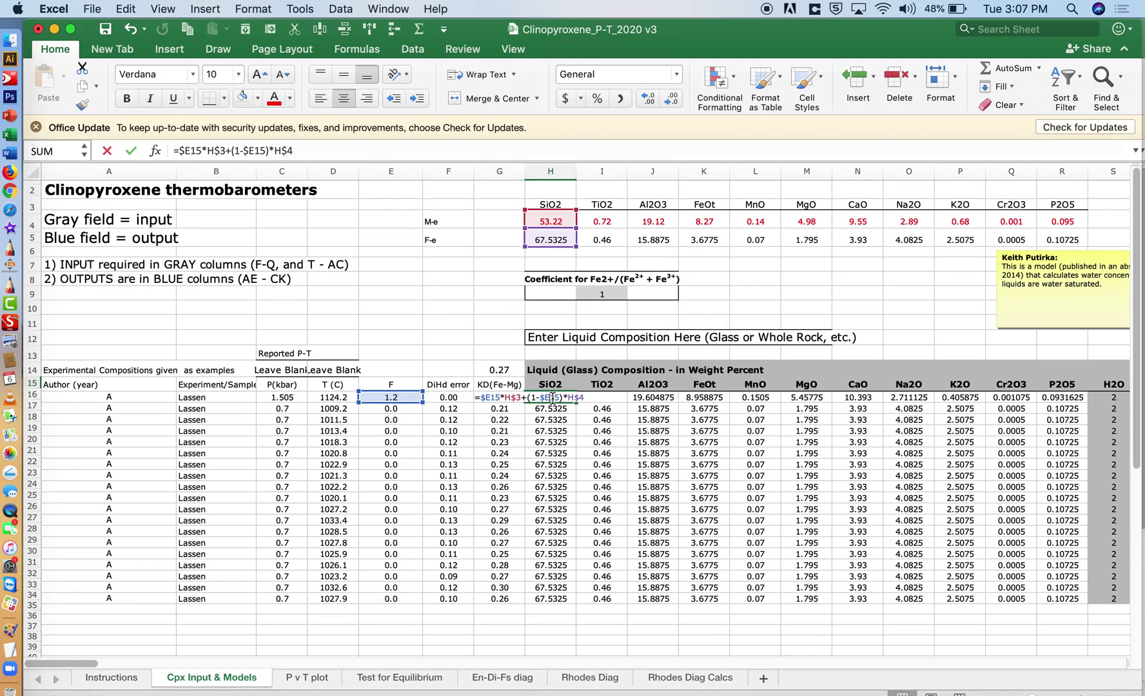
key(Escape)
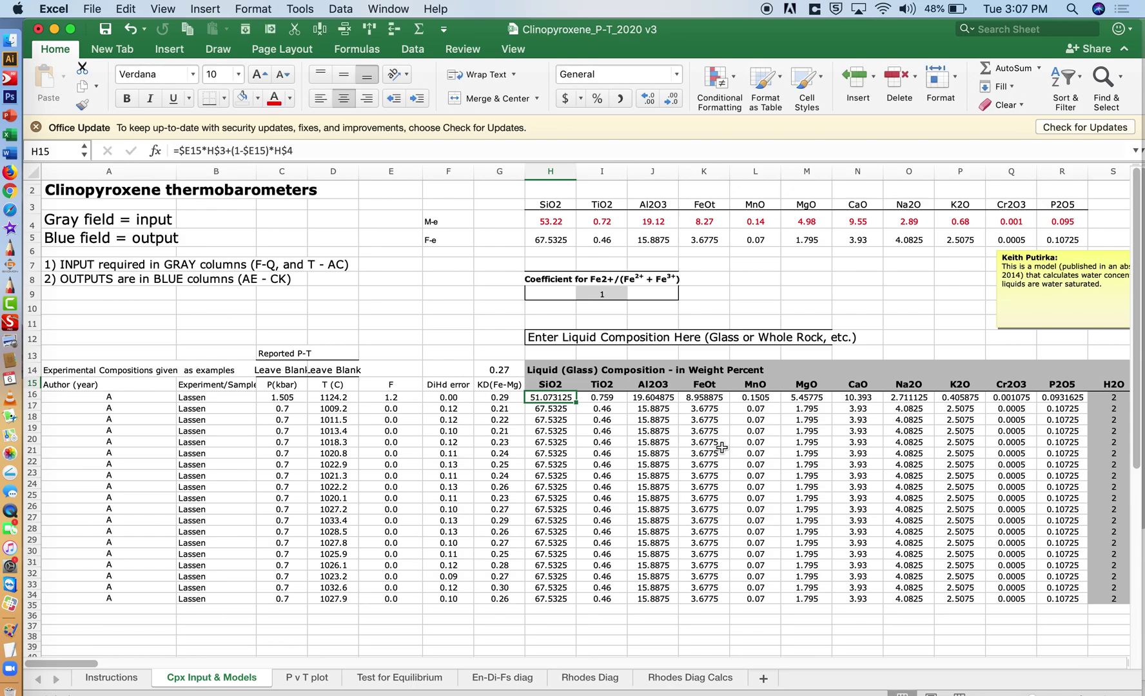
scroll(725, 450, right, 10)
scroll(725, 449, right, 4)
drag(582, 397, 1044, 397)
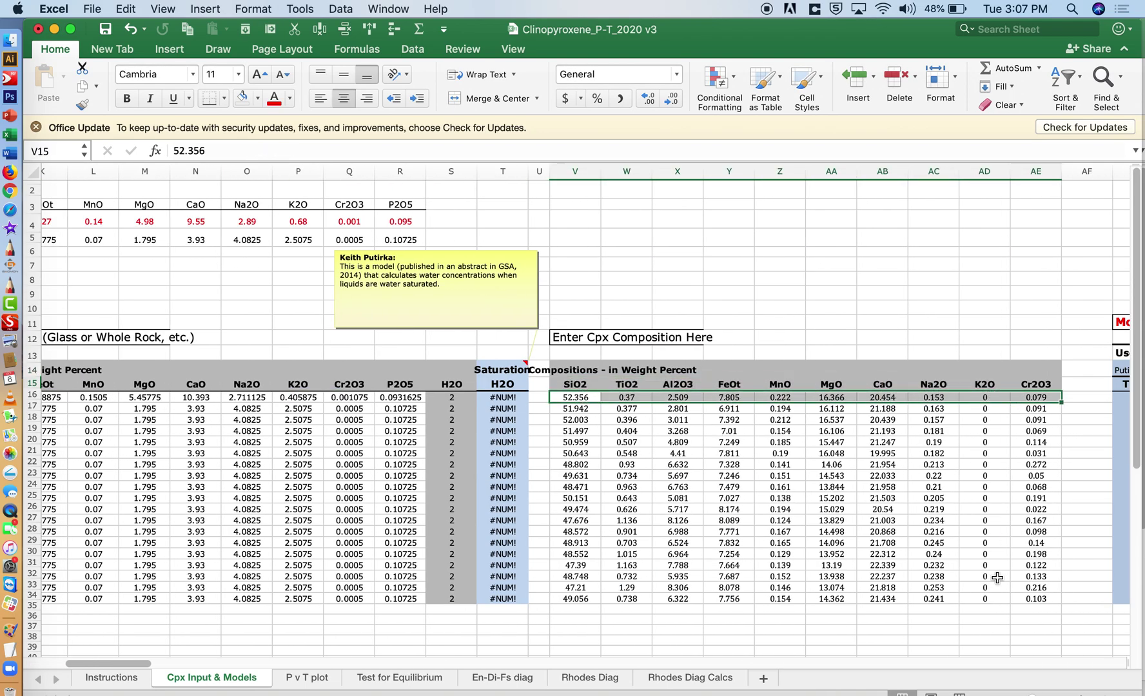
scroll(617, 492, up, 1)
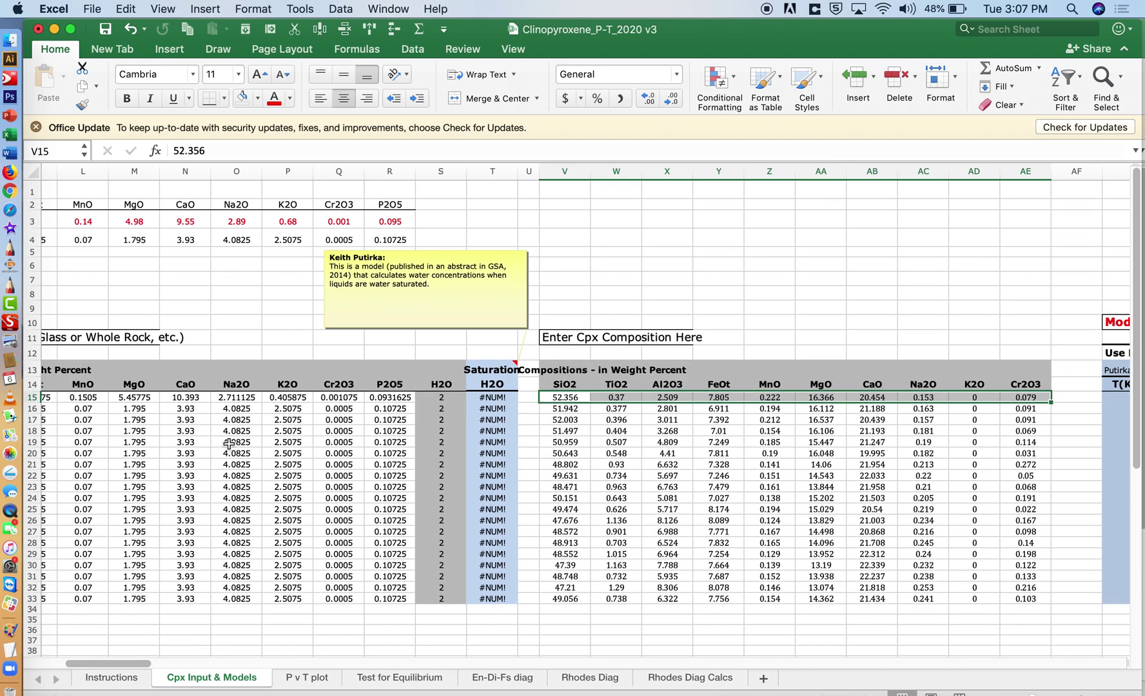
scroll(229, 443, left, 10)
click(326, 401)
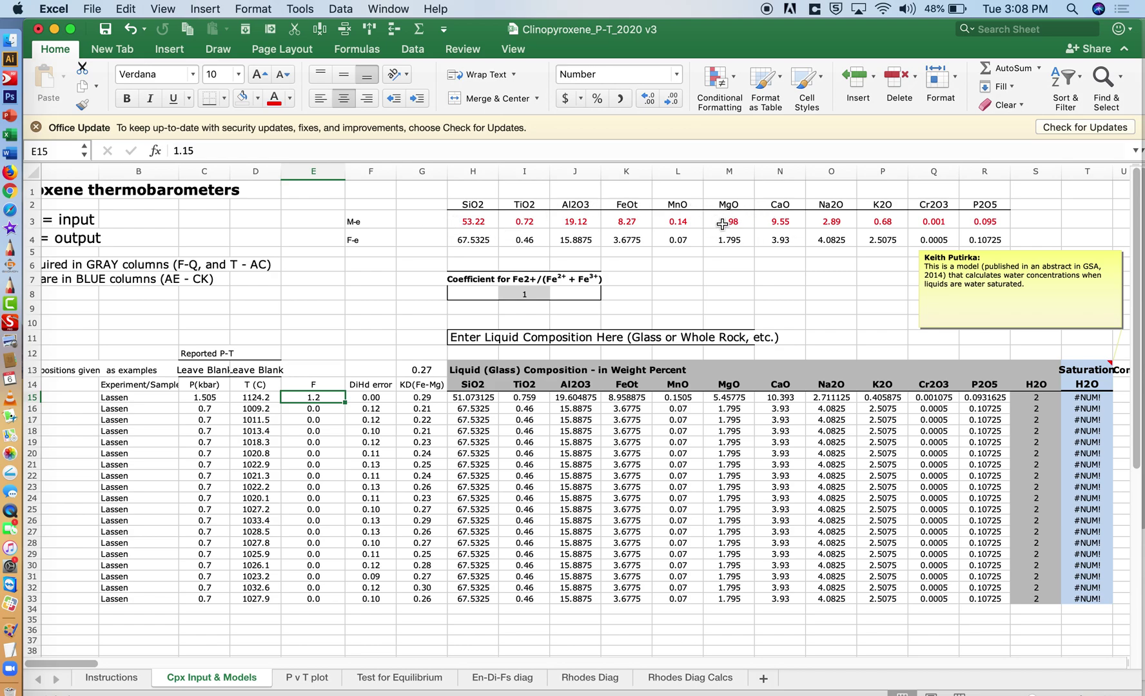
click(741, 397)
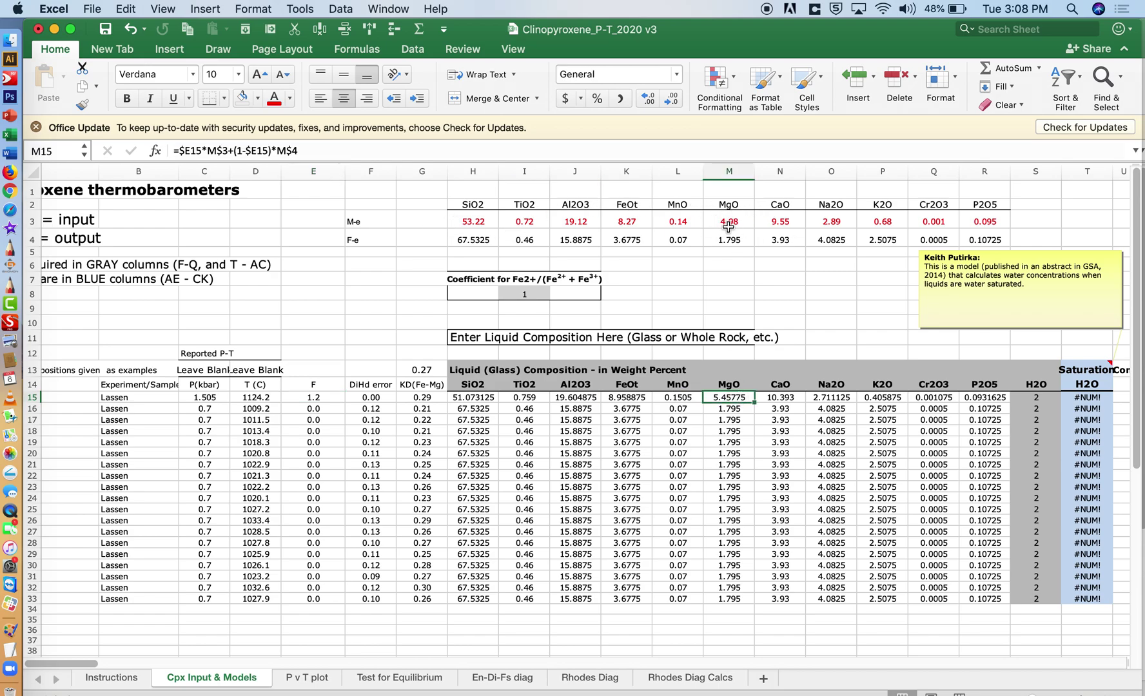
click(390, 8)
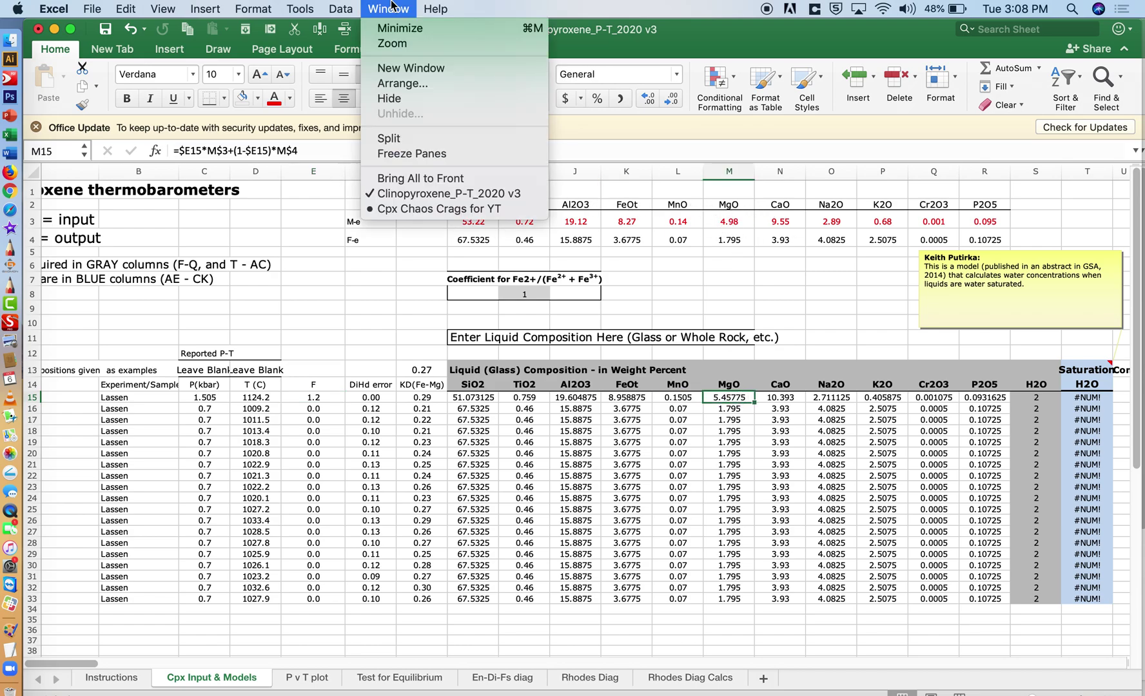
click(430, 208)
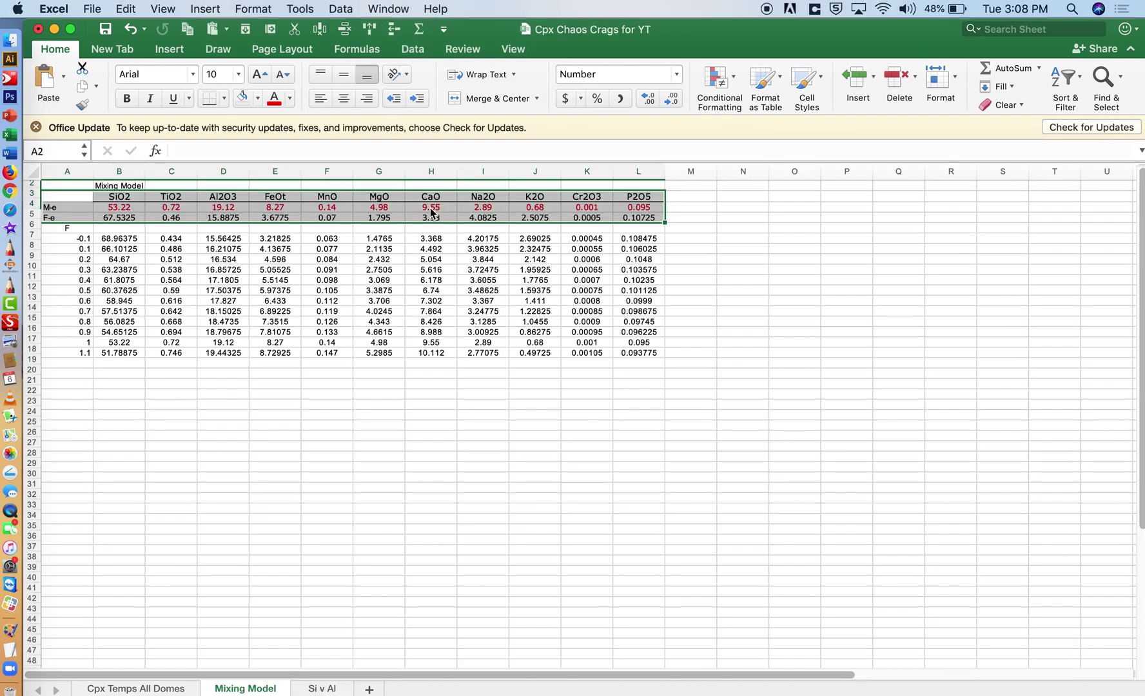
click(173, 689)
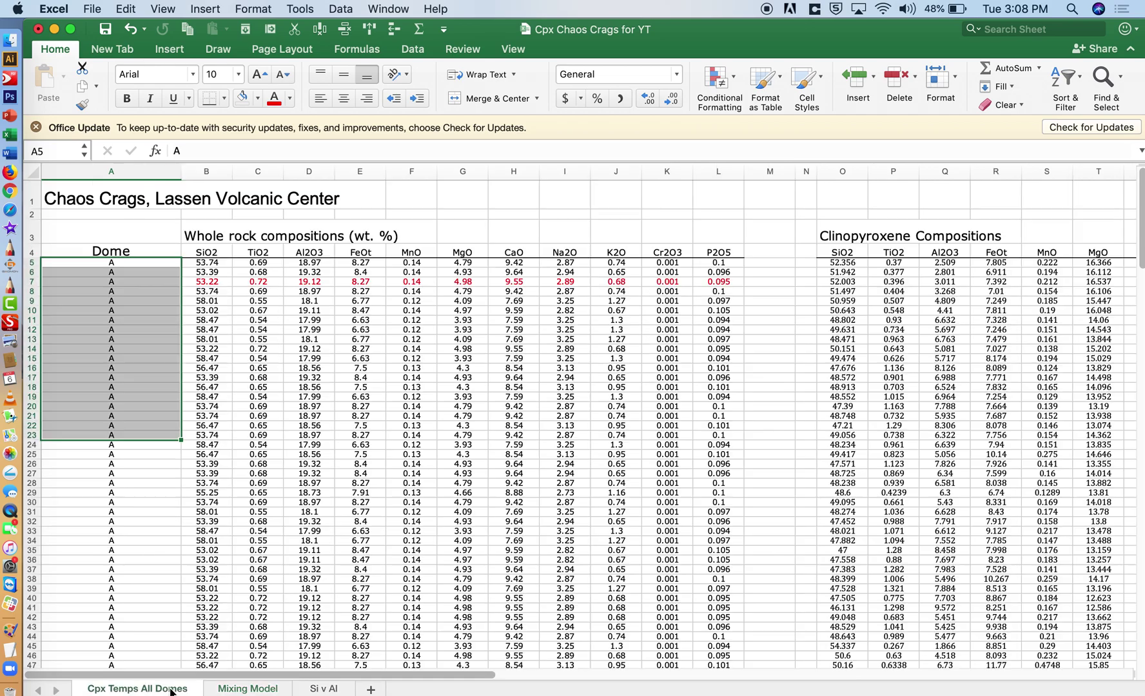
click(316, 687)
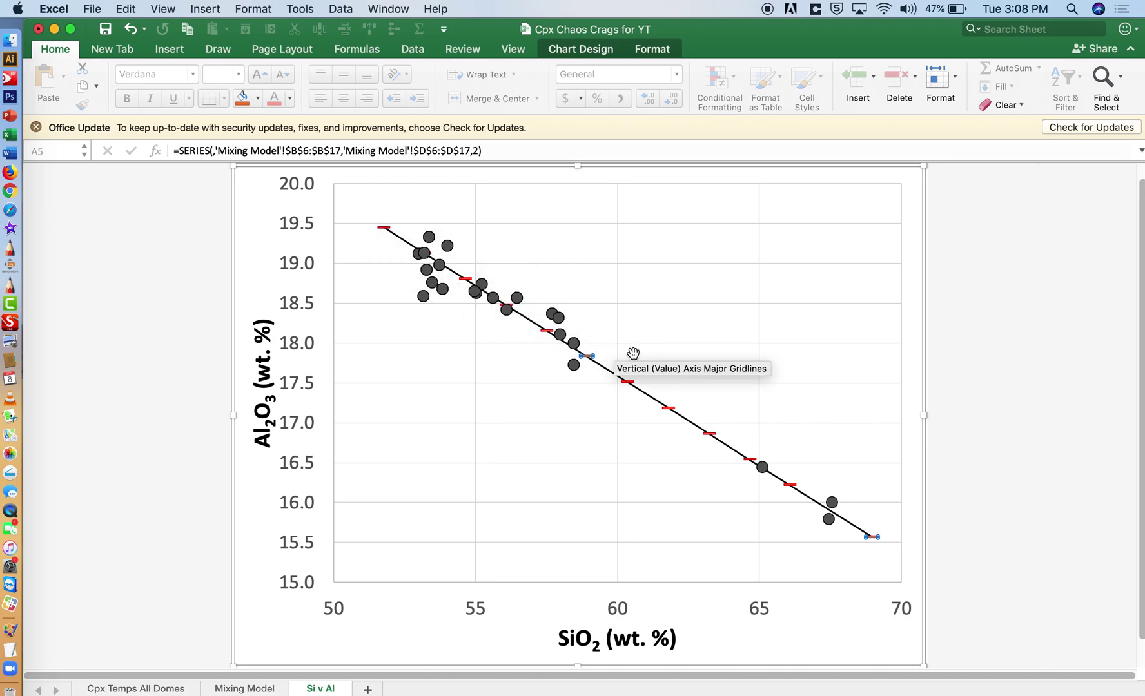
click(389, 7)
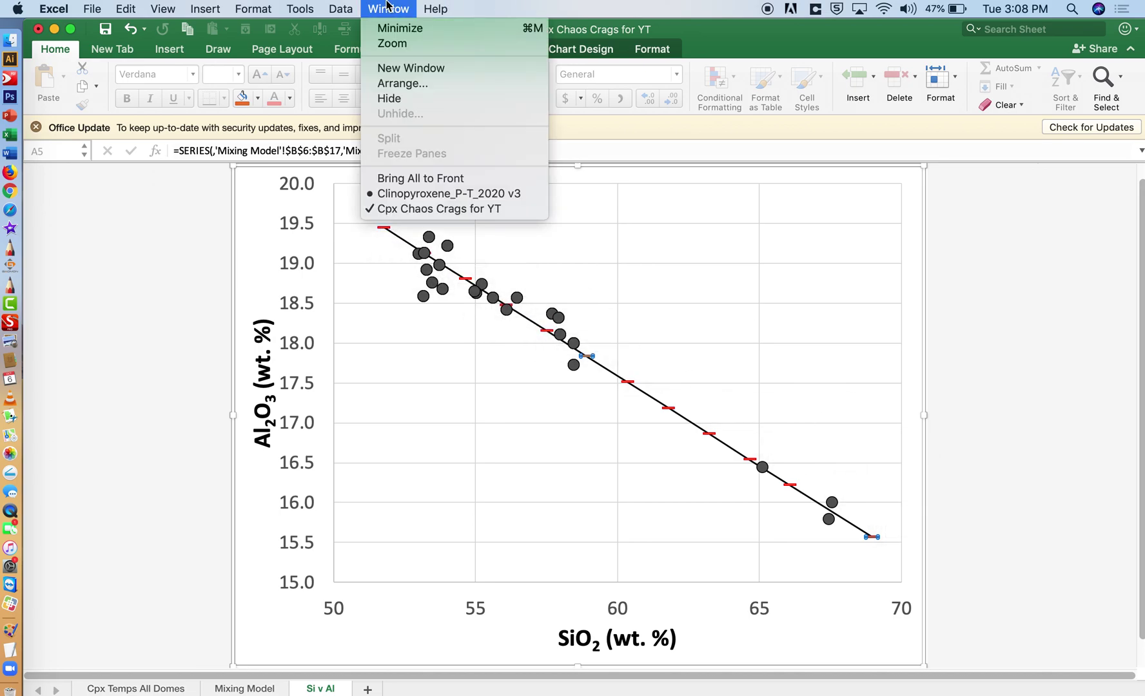
click(389, 8)
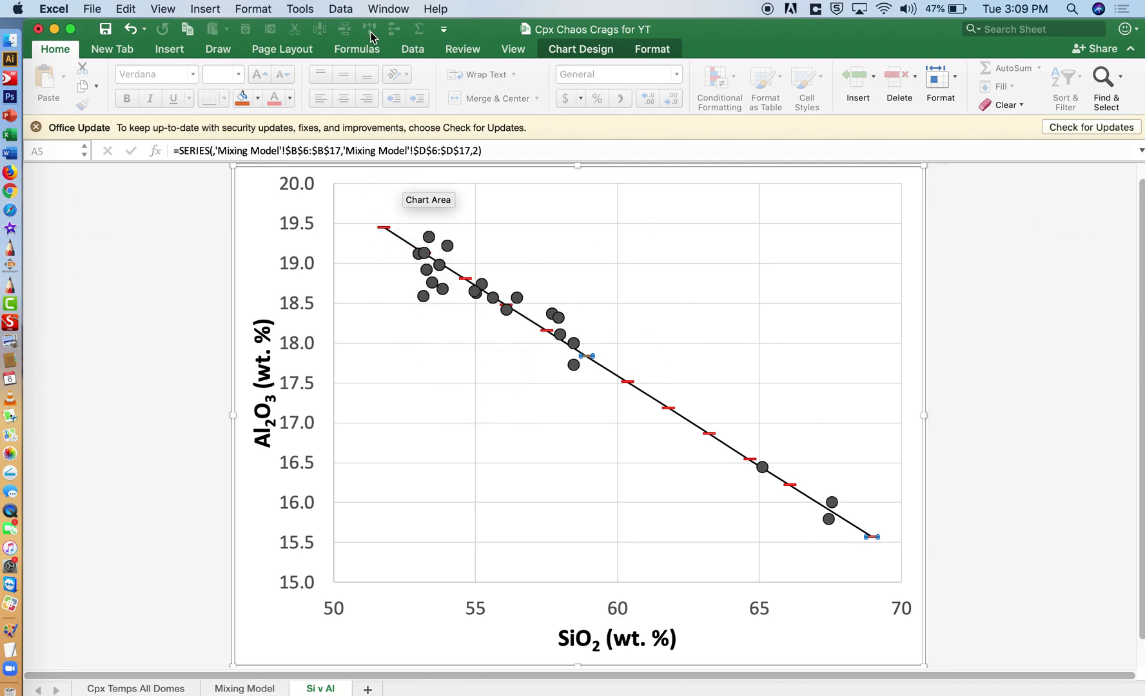
click(374, 9)
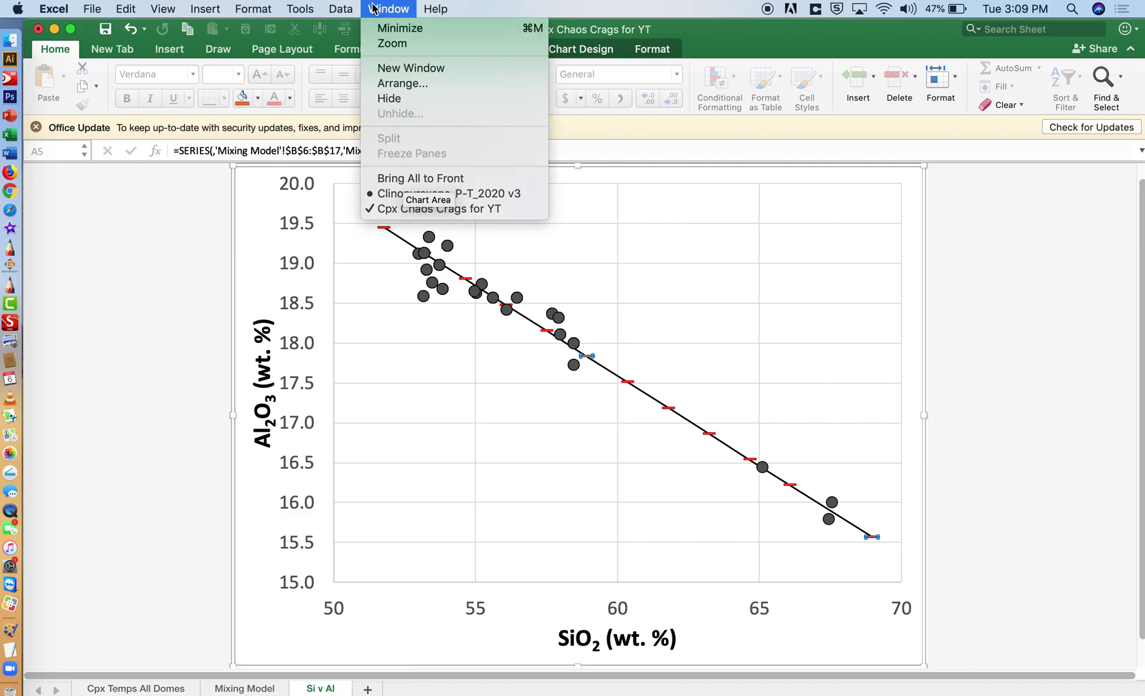
click(408, 193)
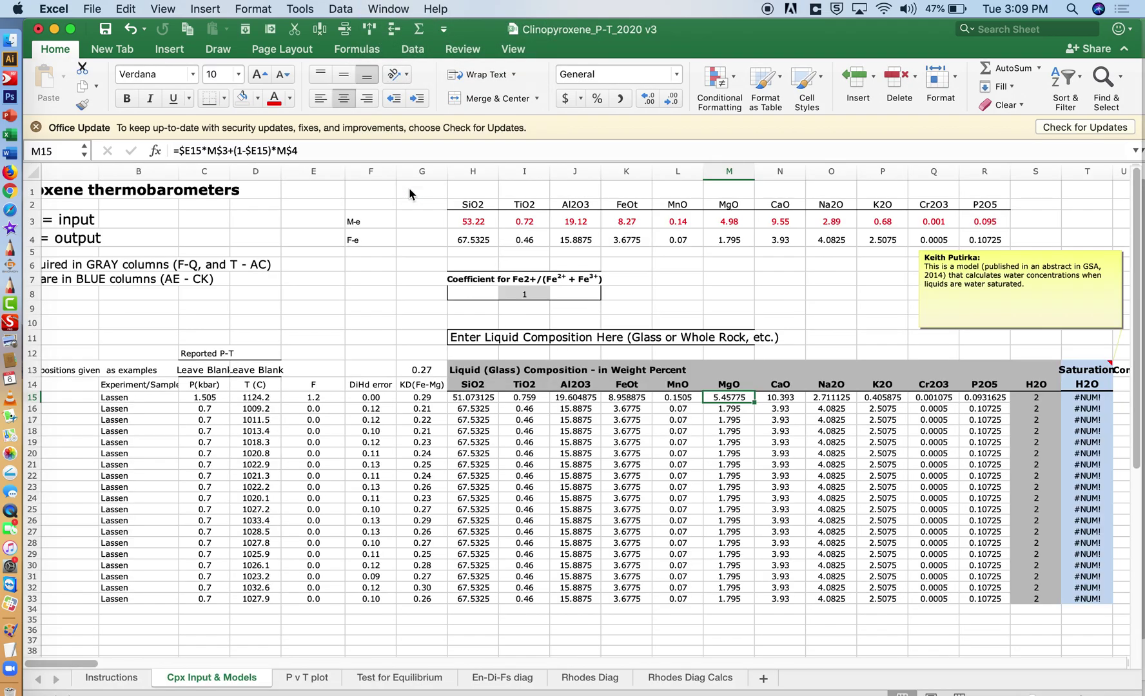
Attempt a Goal Seek on F16's DiHd error by varying E16, then cancel it.
click(315, 408)
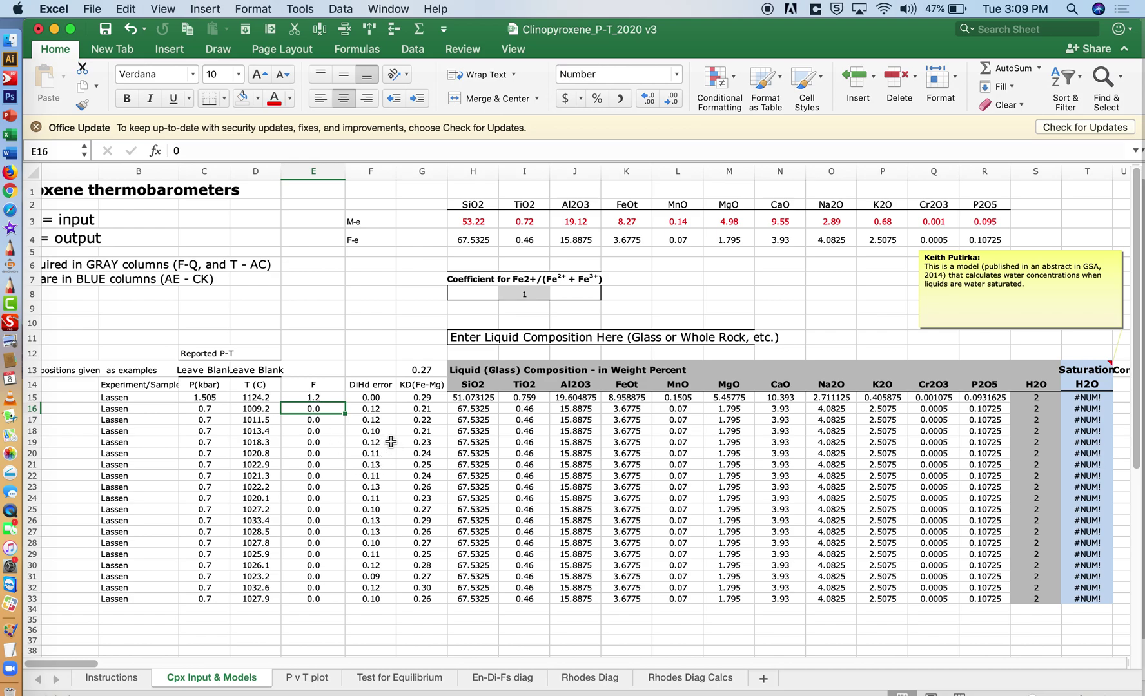
click(371, 410)
click(306, 8)
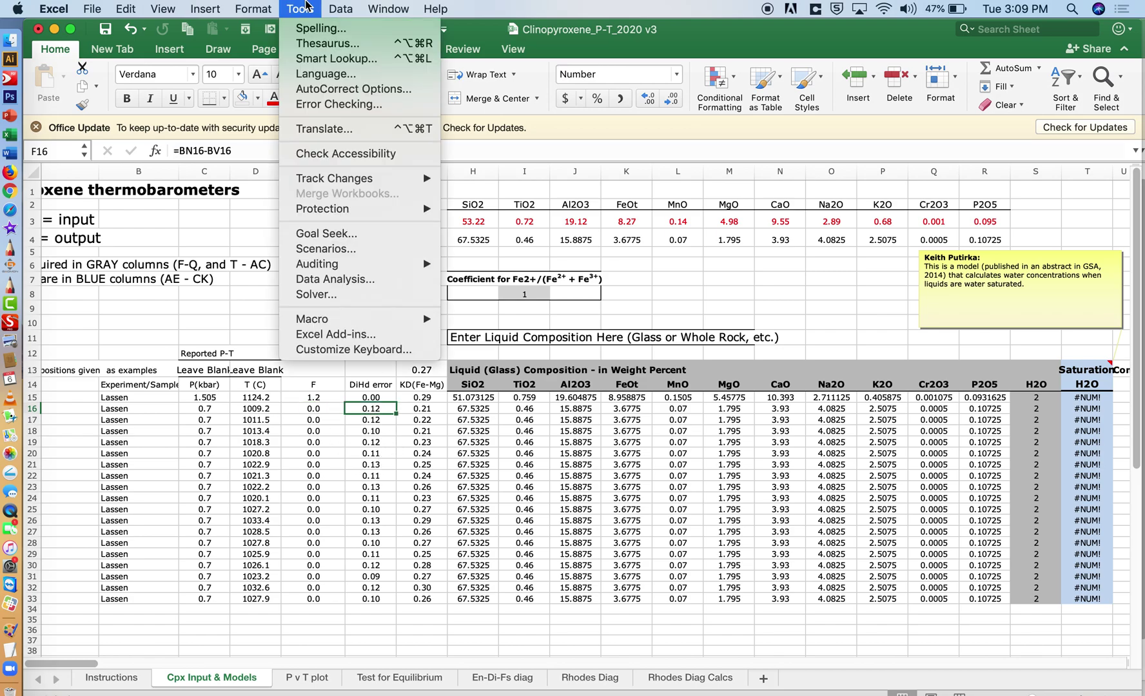
click(355, 235)
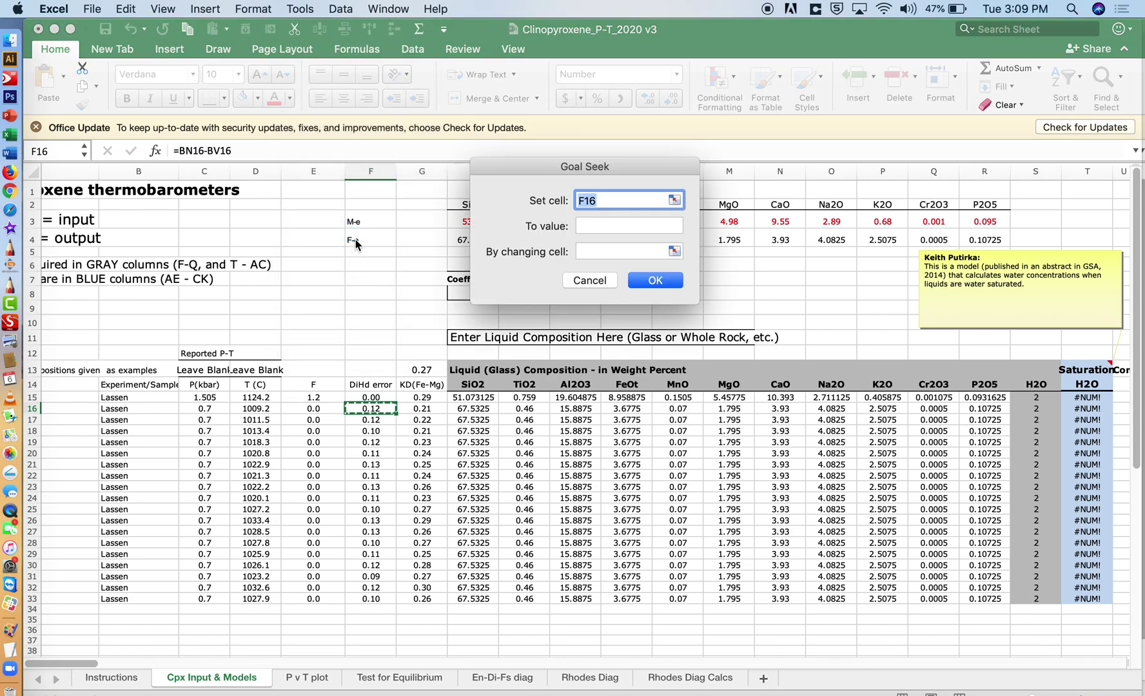
click(603, 226)
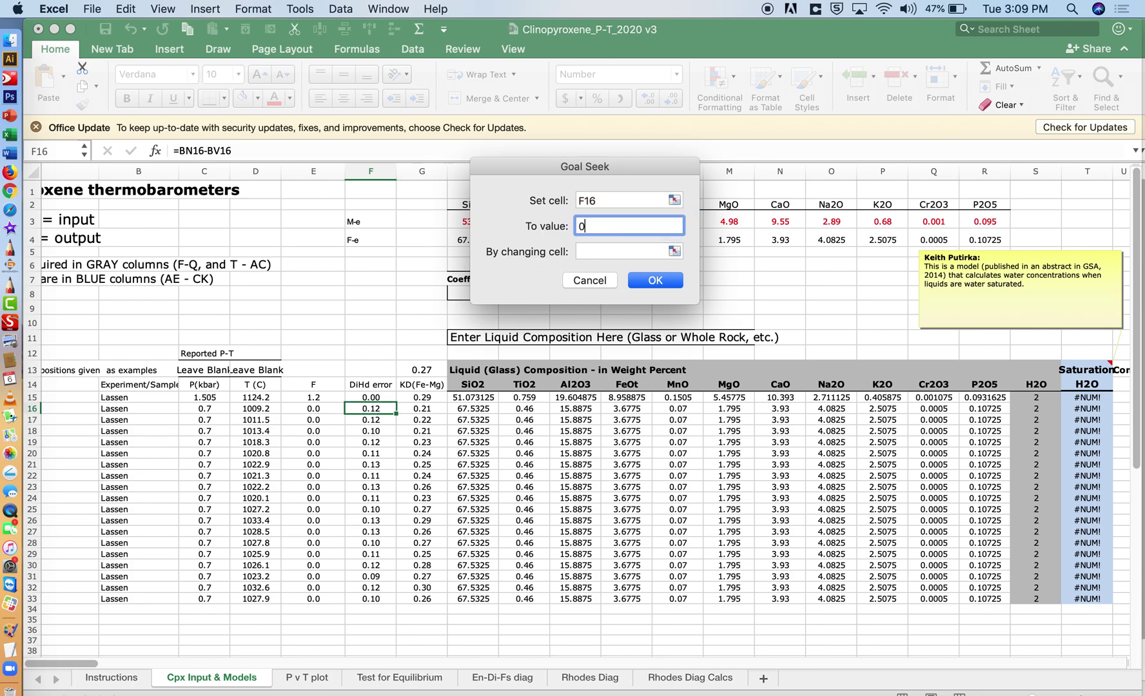
click(600, 252)
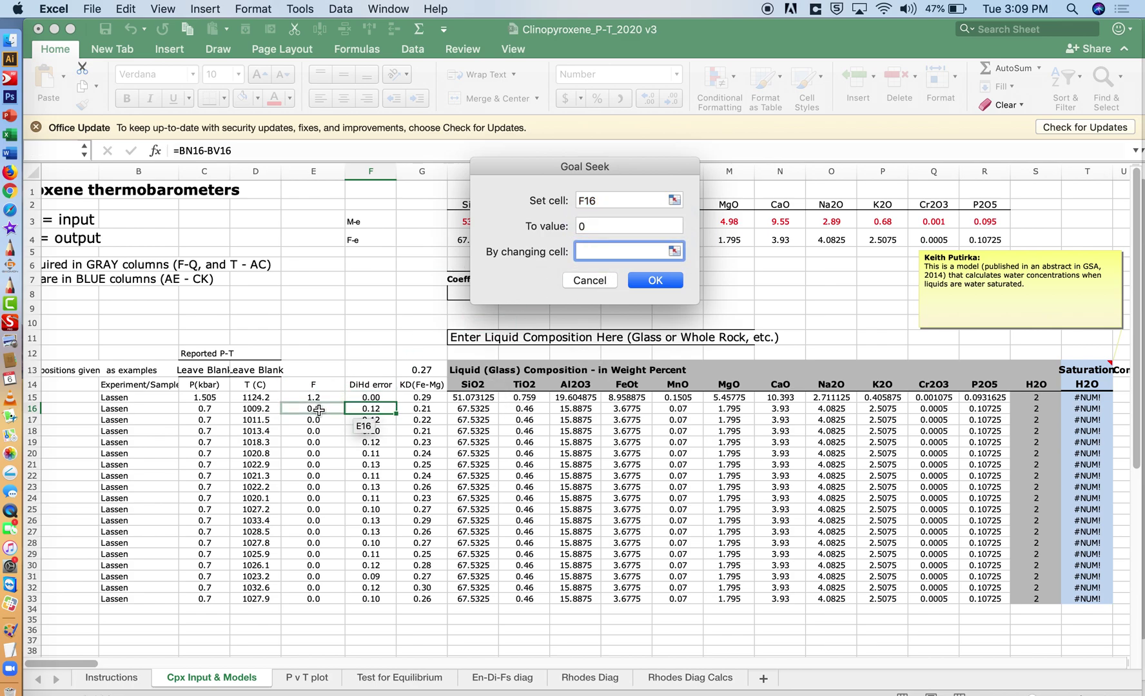
click(313, 409)
click(650, 280)
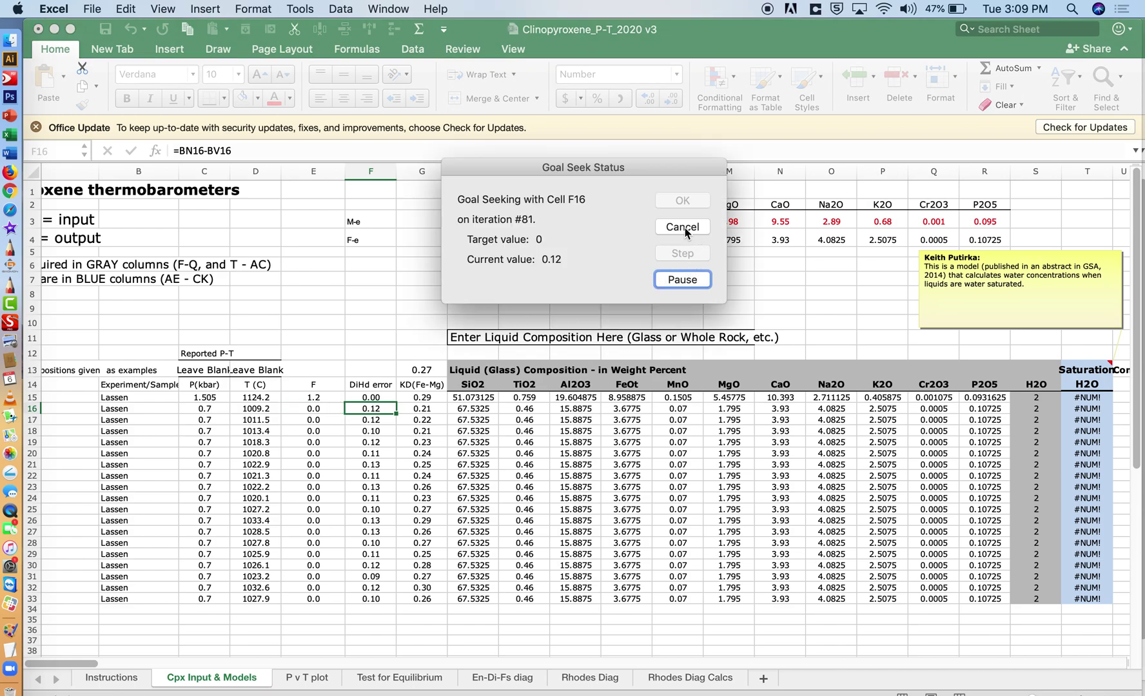
click(684, 227)
Enter an F value of 1.1 in E16.
click(312, 409)
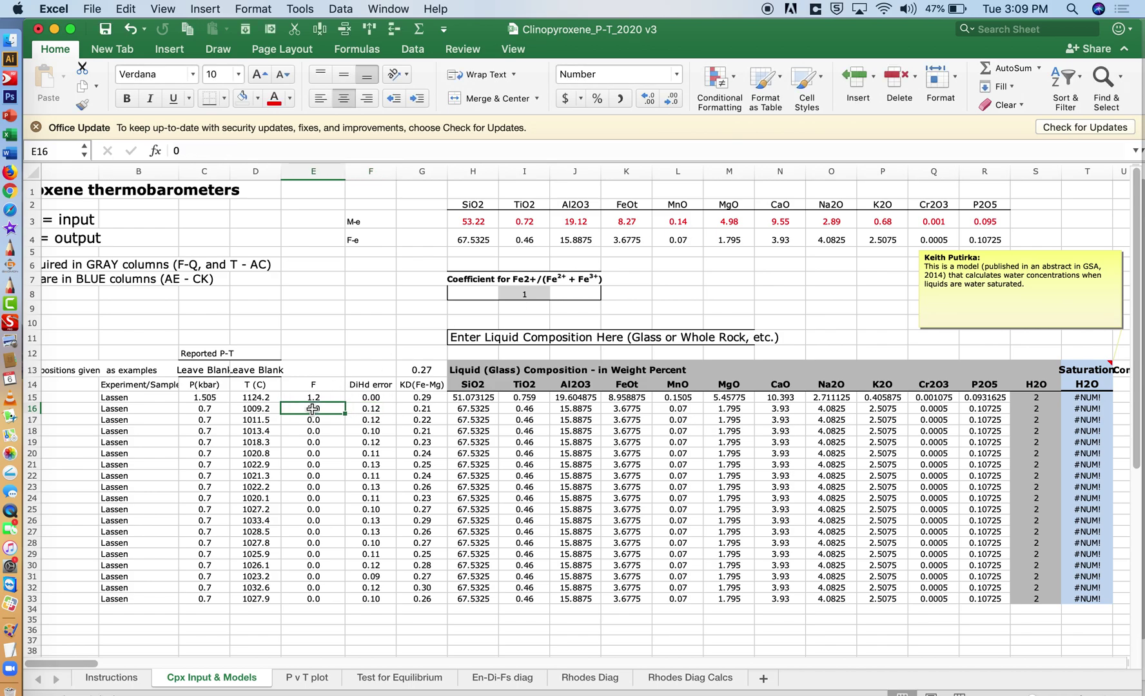
text(1)
key(Return)
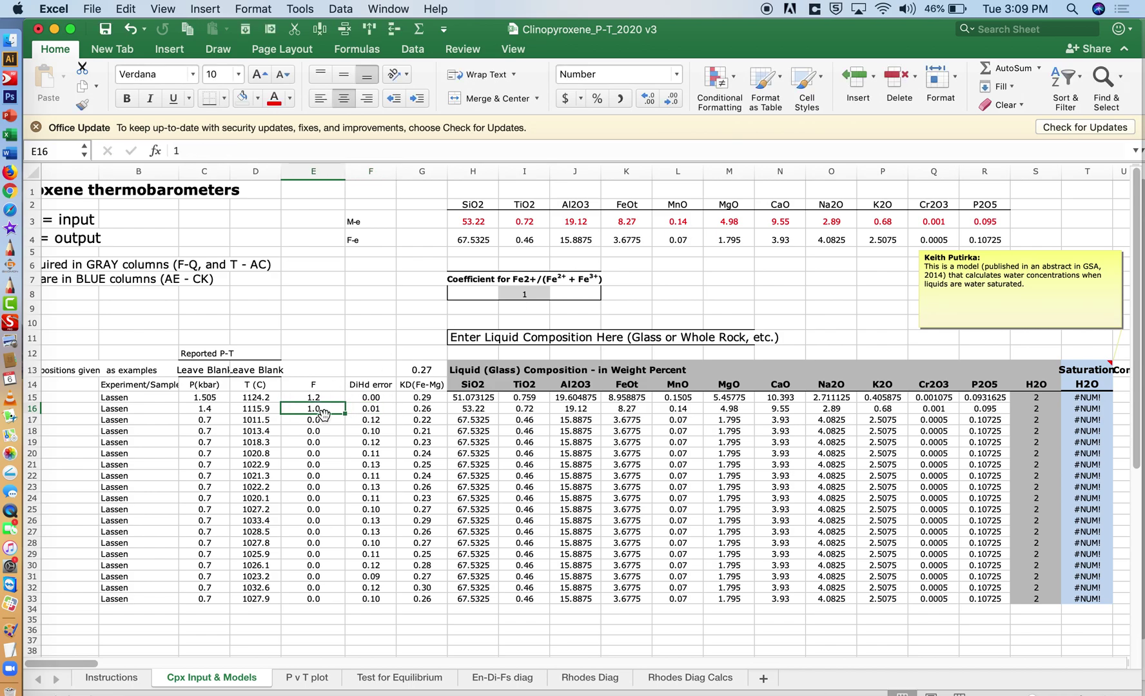
text(1)
key(Return)
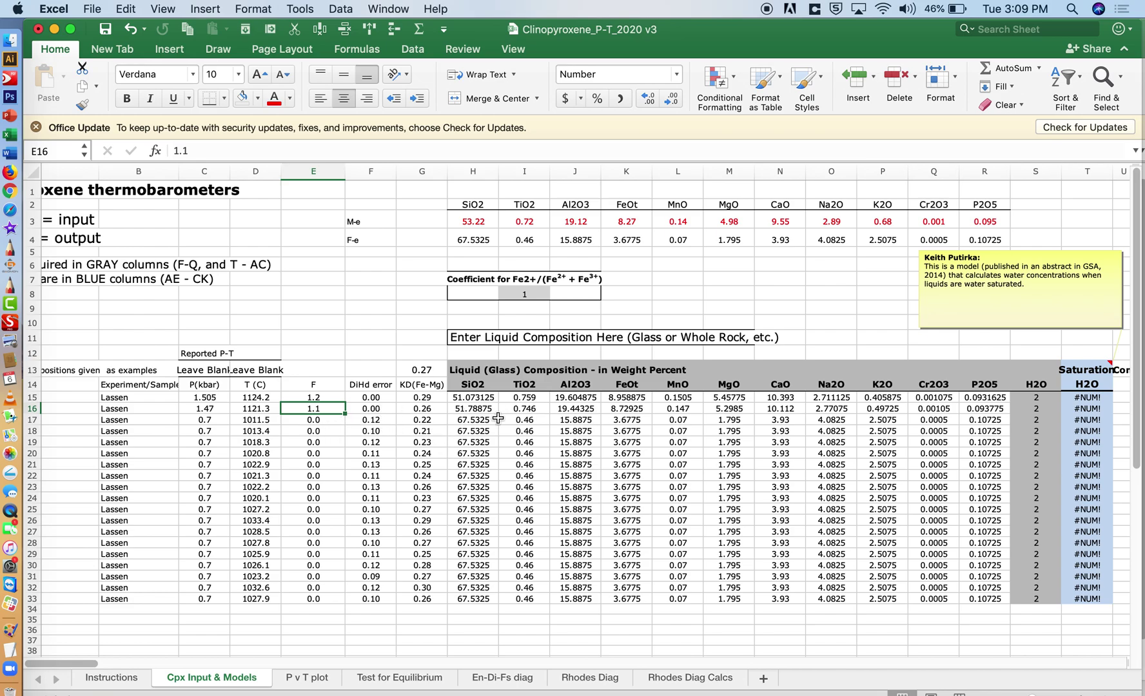
Compare row 16 with row 15 and review its recalculated SiO2, MgO formulas and Cpx values.
click(328, 397)
click(327, 407)
click(475, 411)
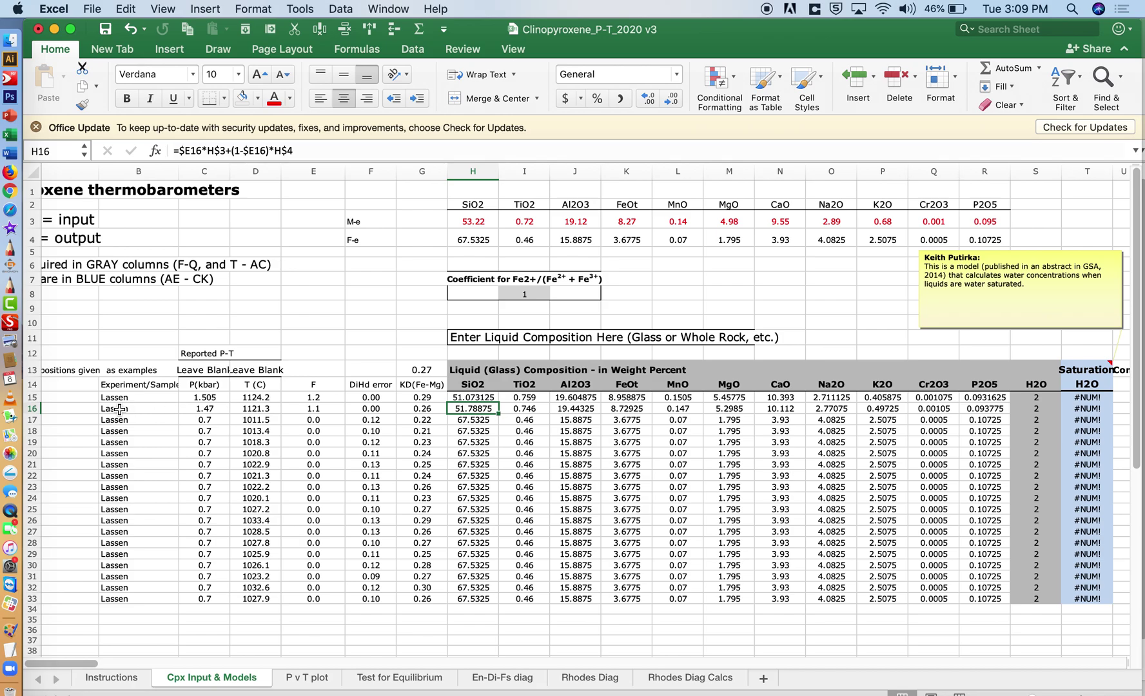
click(29, 408)
scroll(631, 455, right, 10)
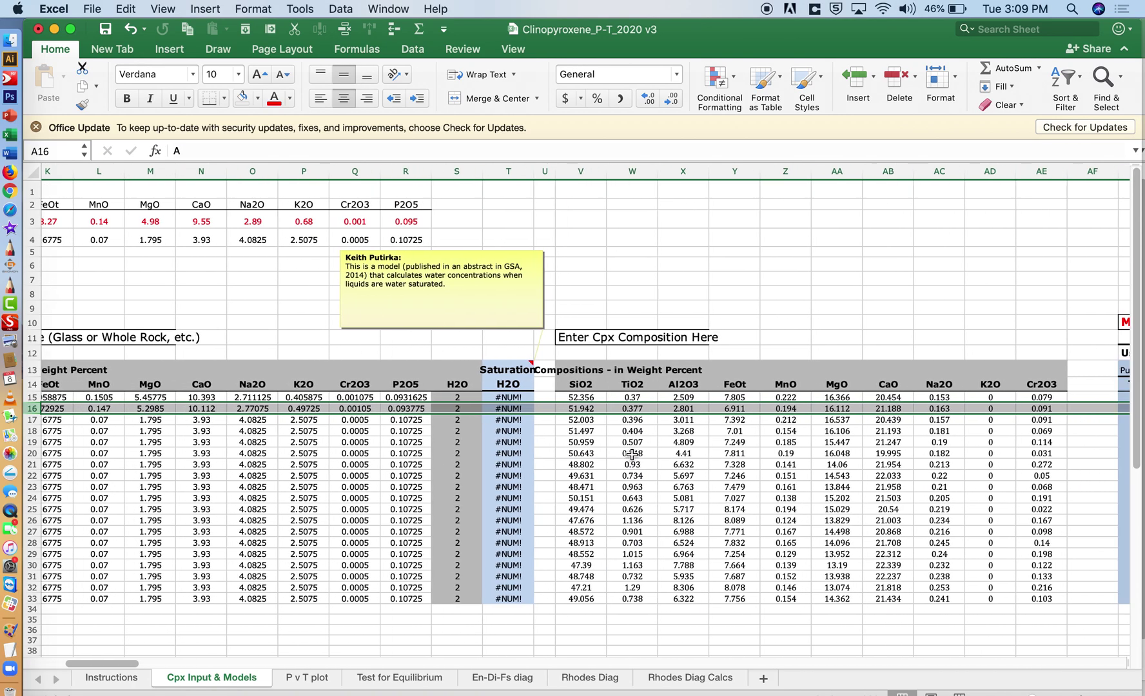
drag(522, 409, 966, 412)
scroll(580, 413, left, 10)
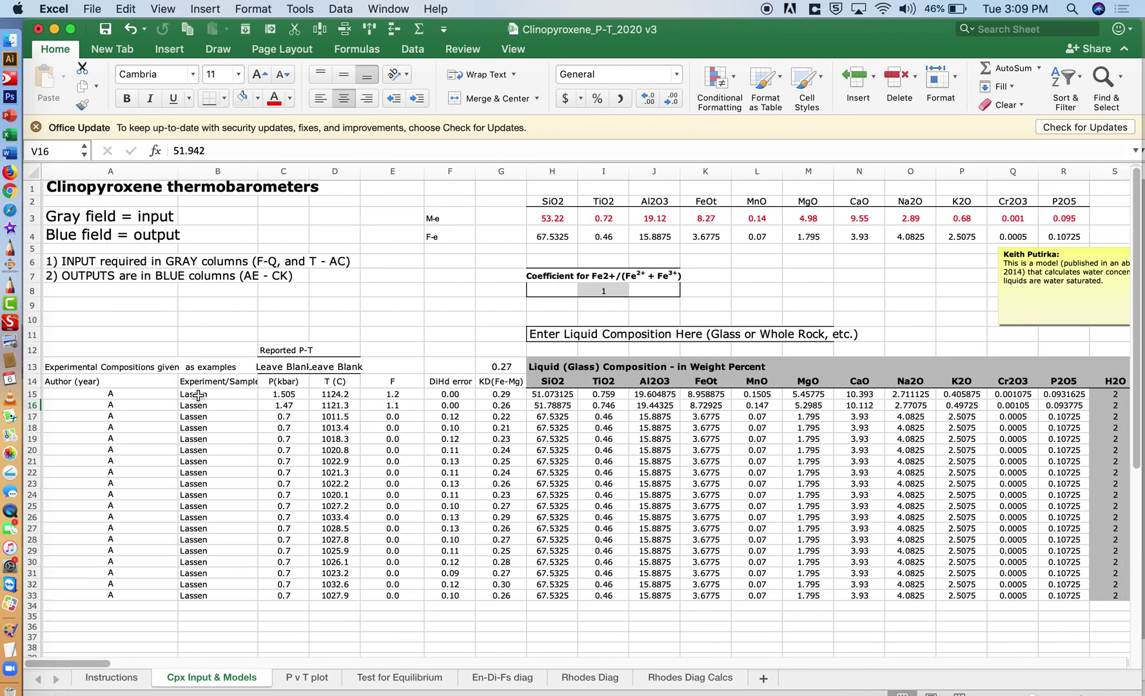
click(32, 406)
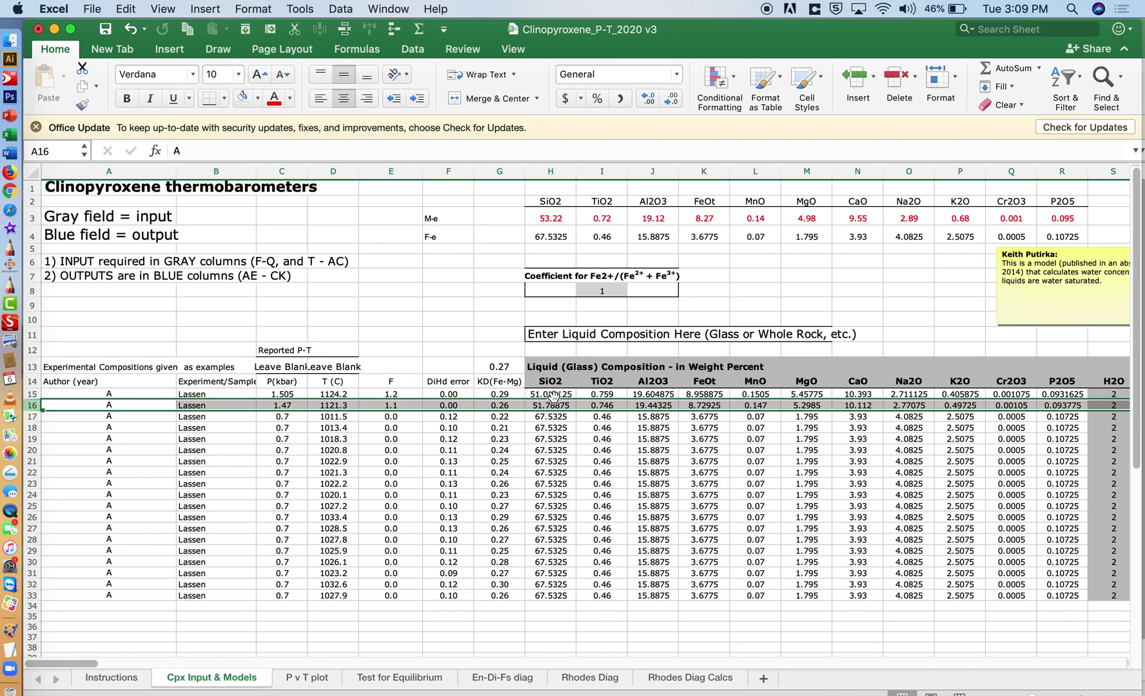
click(824, 408)
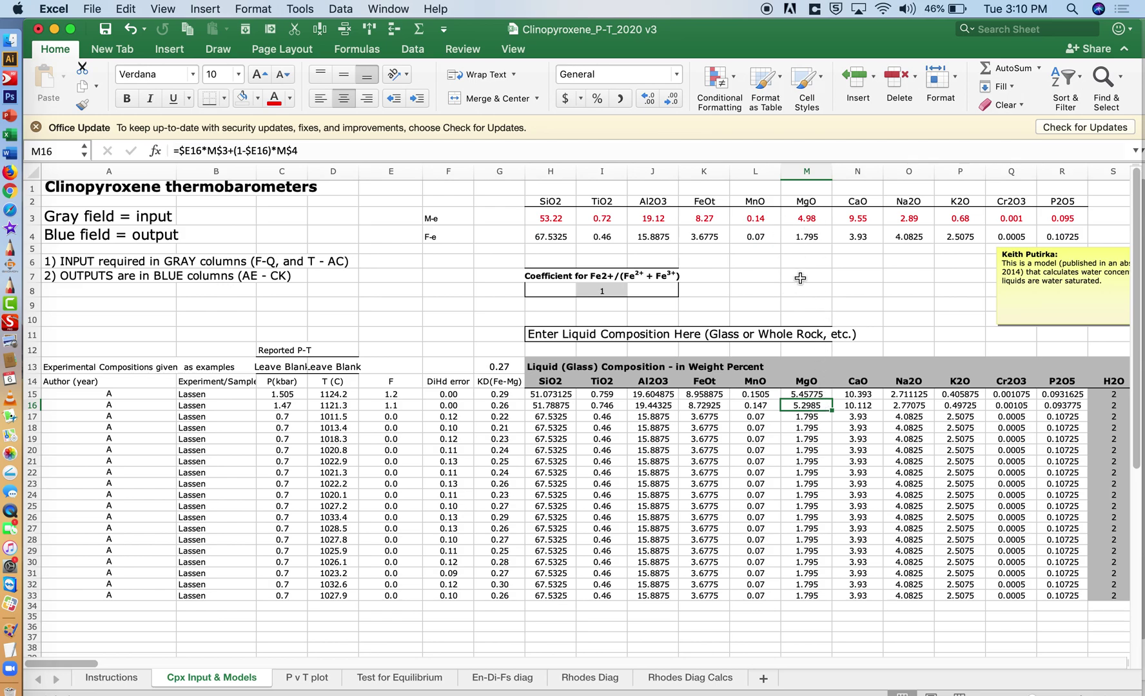
click(390, 407)
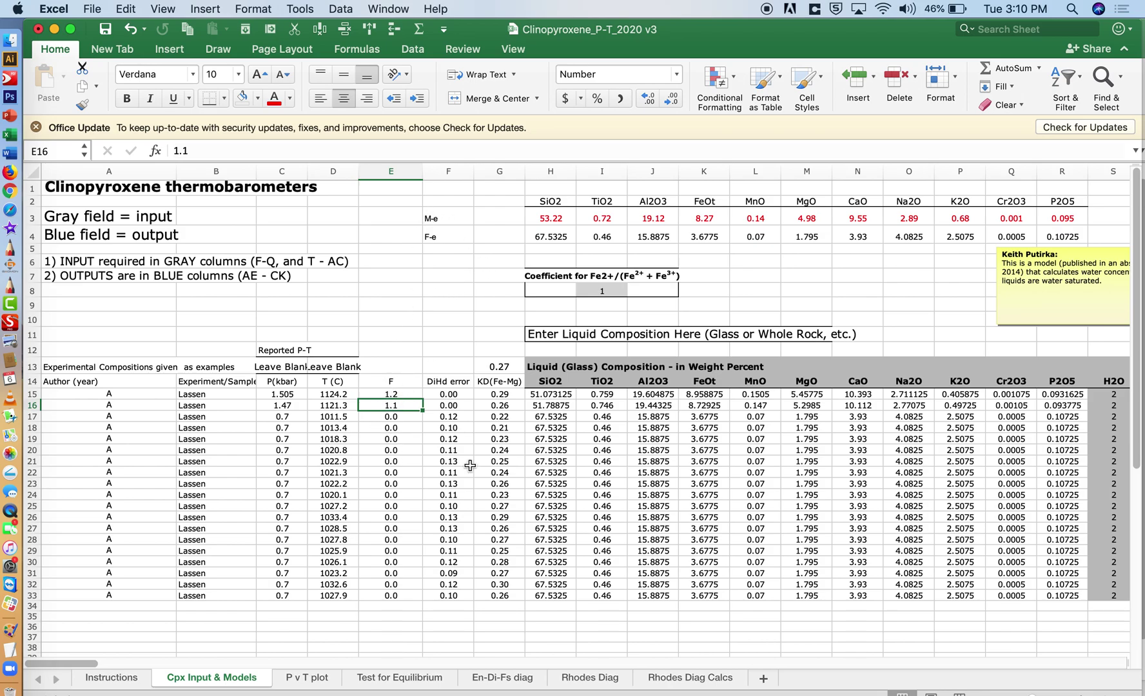
click(390, 419)
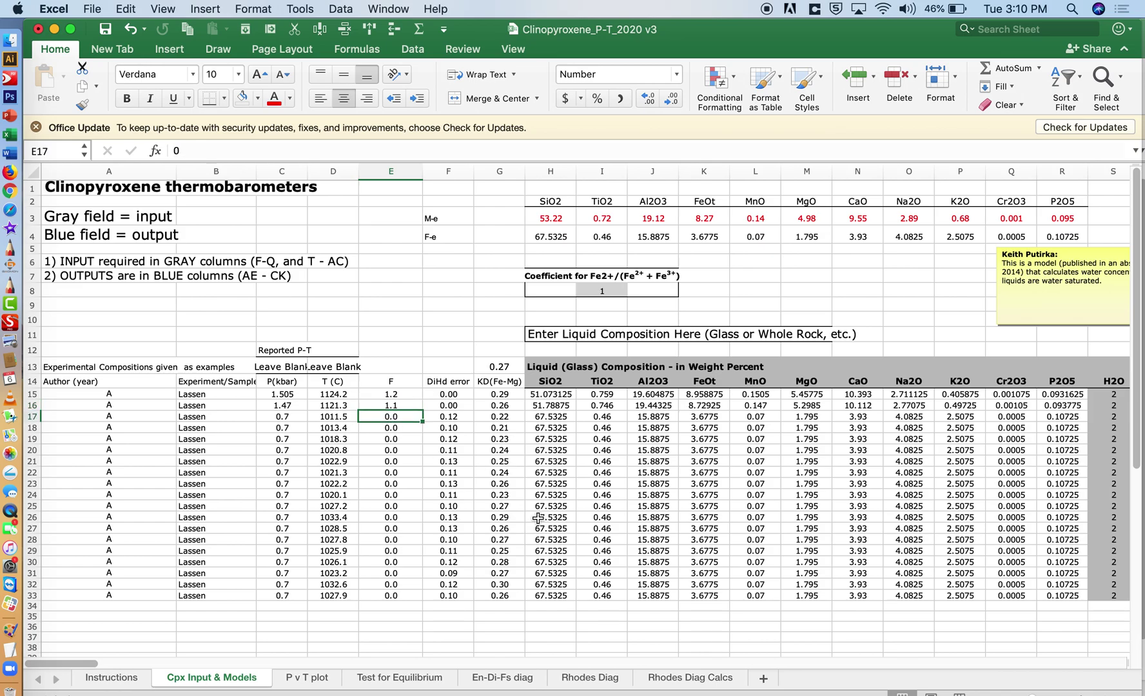
Enter 1.1 in E17, fill it down to E33, and review the output columns.
text(1.1)
key(Return)
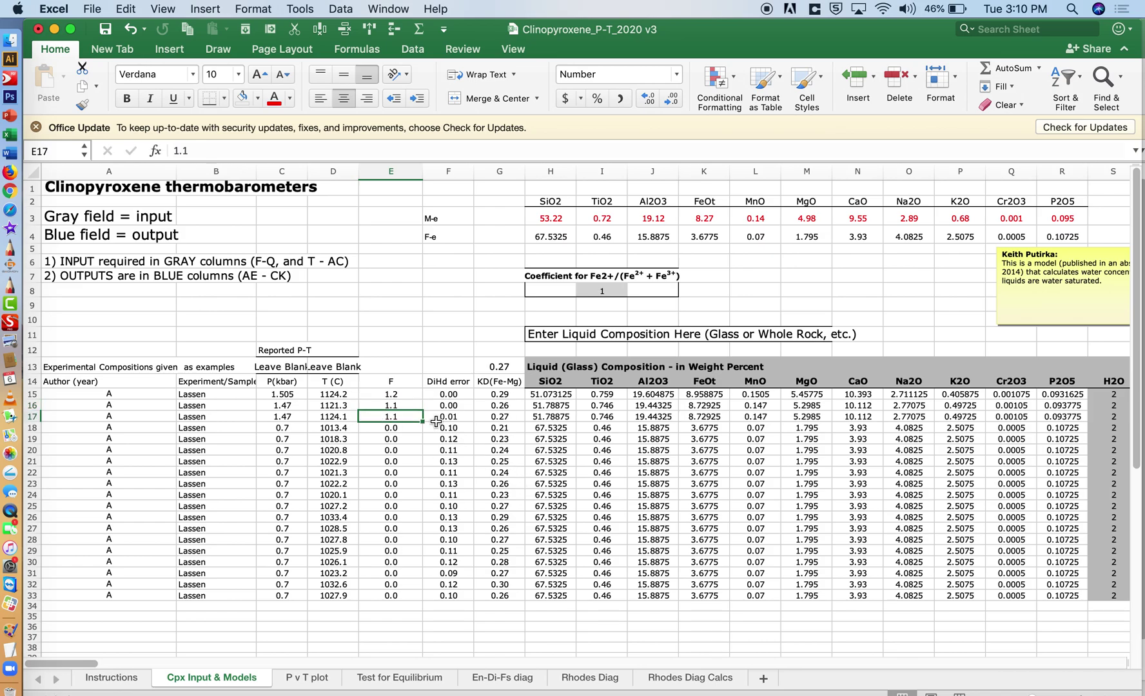
drag(422, 422, 415, 605)
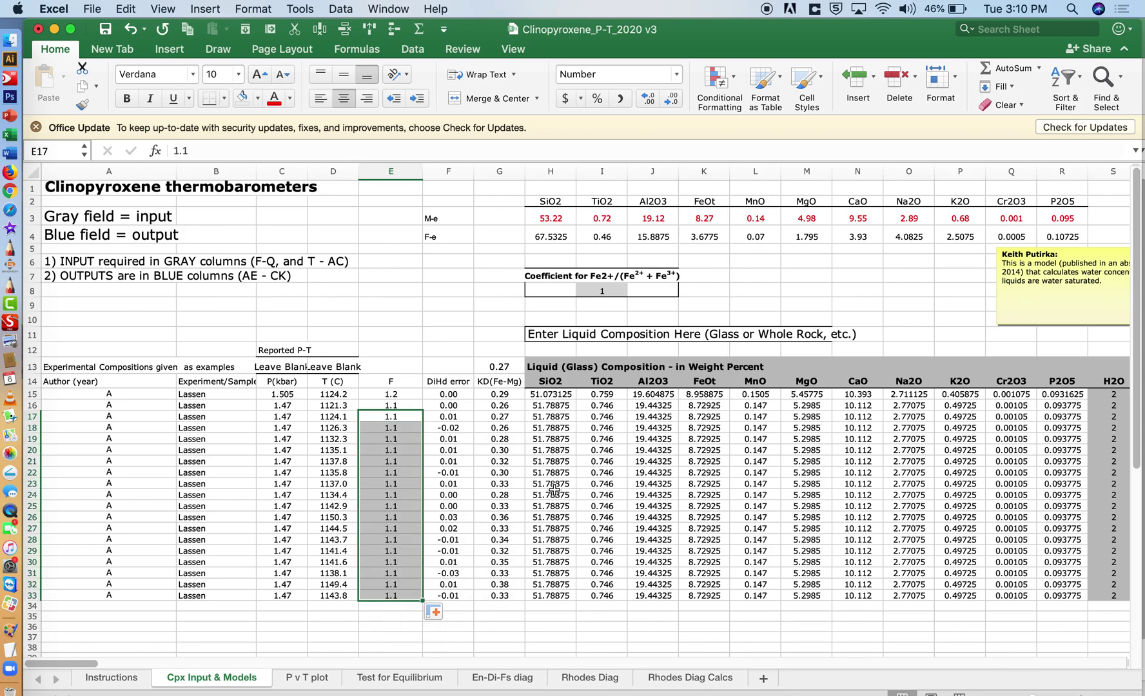
scroll(555, 491, right, 10)
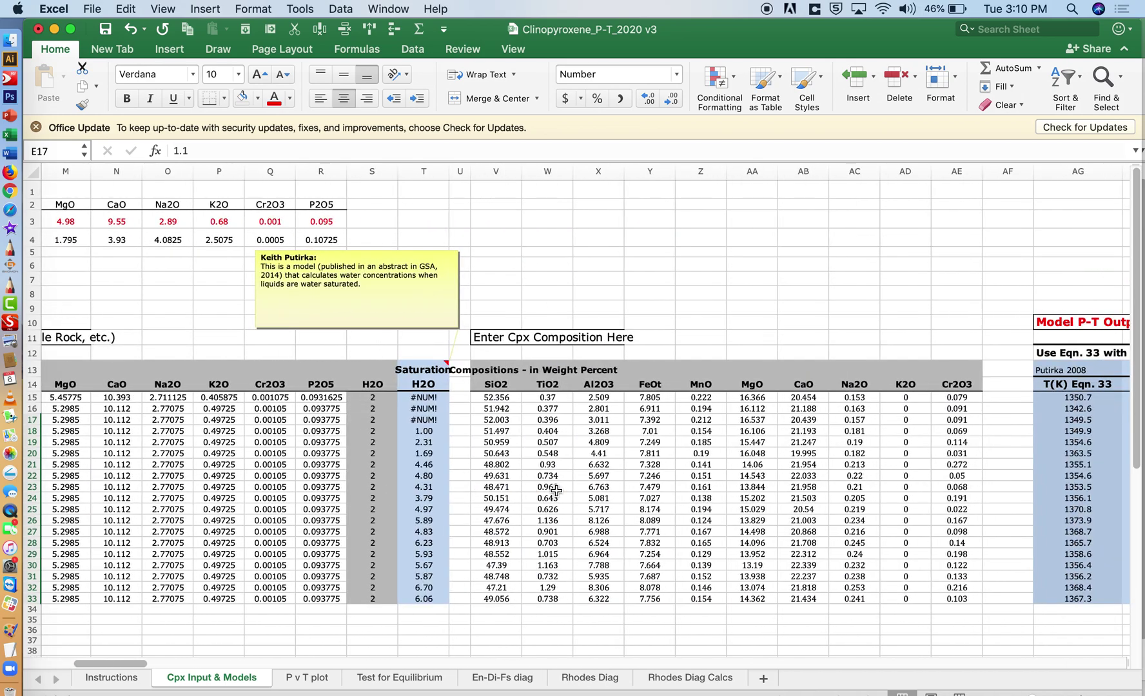
scroll(546, 511, left, 10)
scroll(547, 511, right, 2)
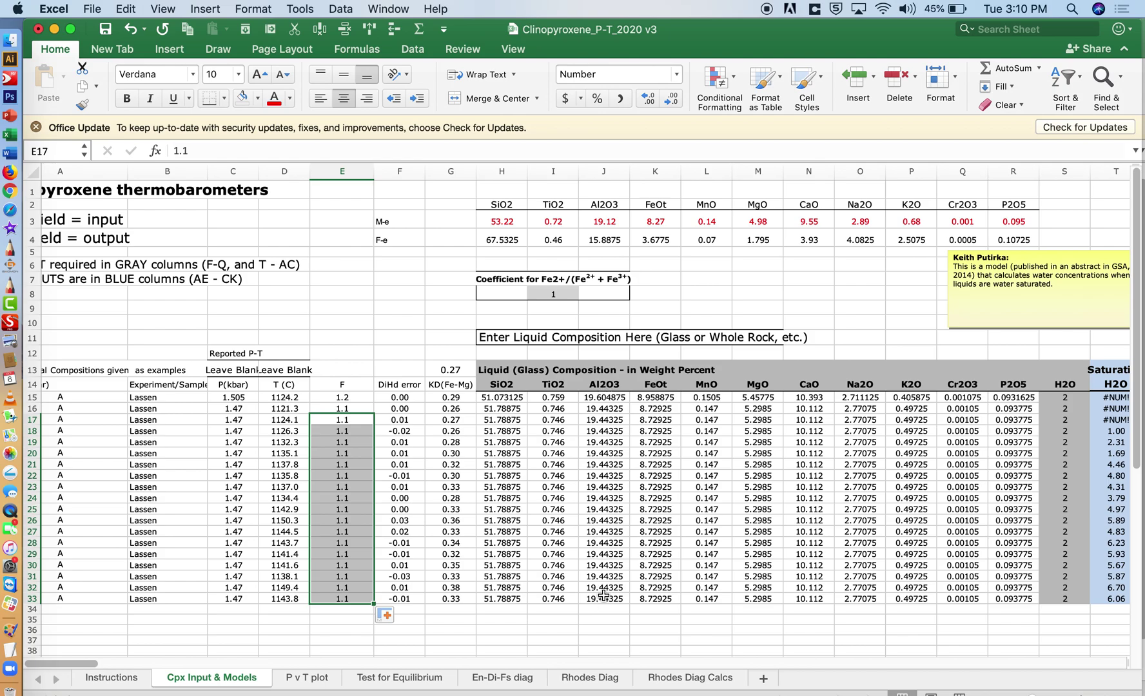
click(387, 8)
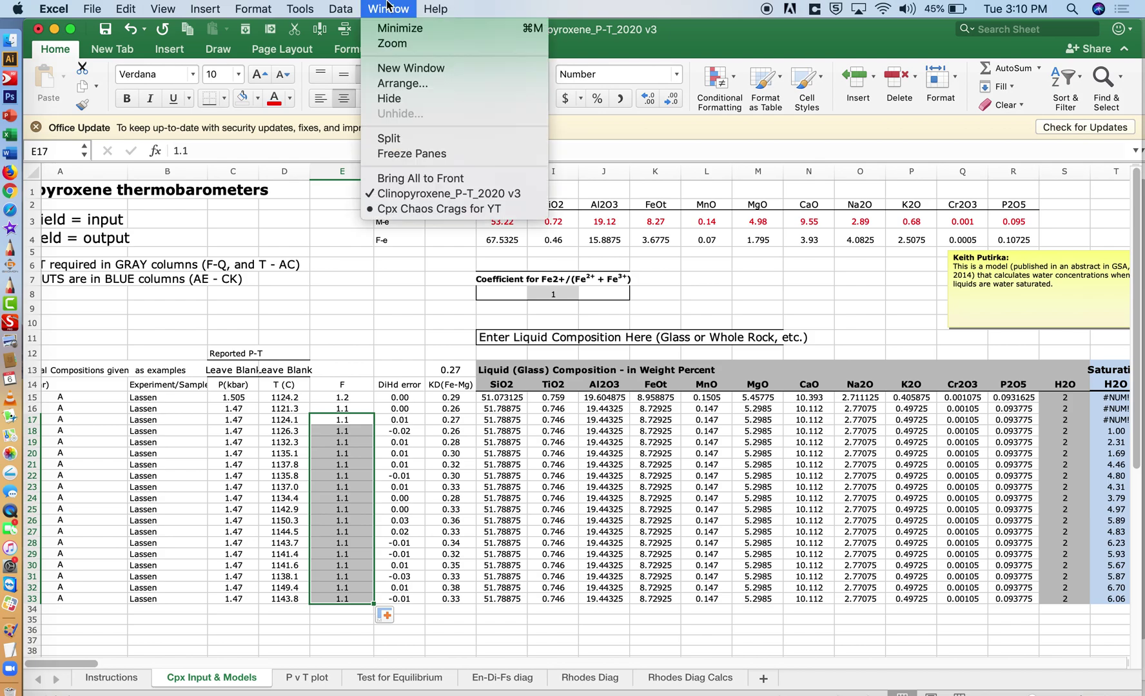
click(623, 548)
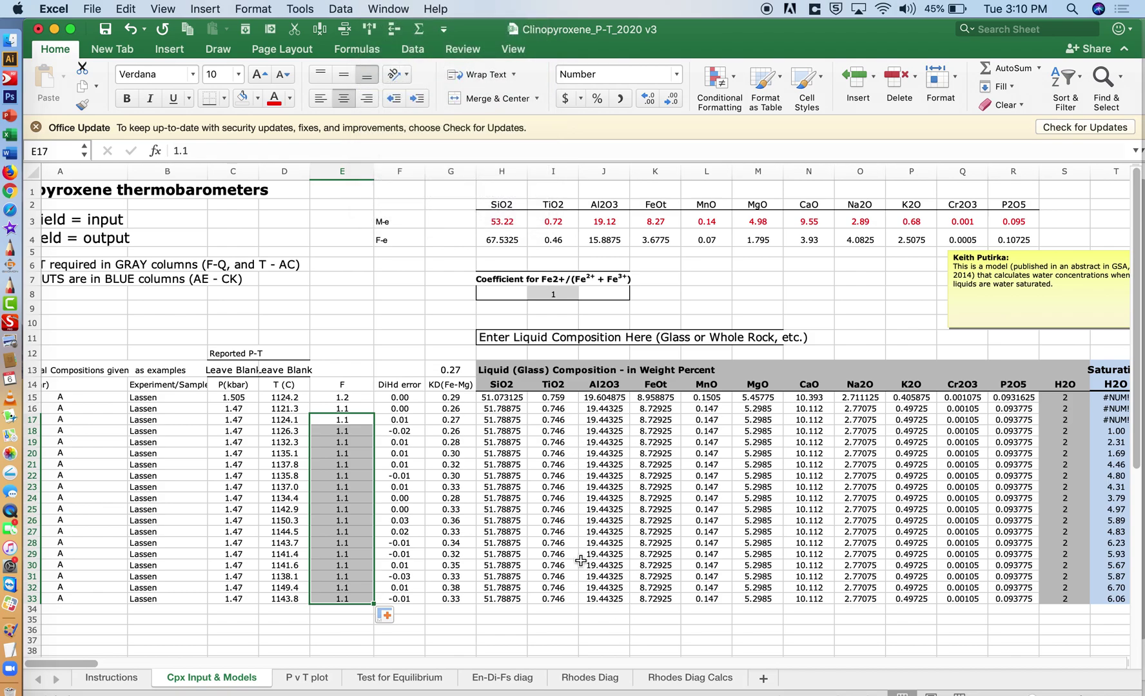
click(378, 8)
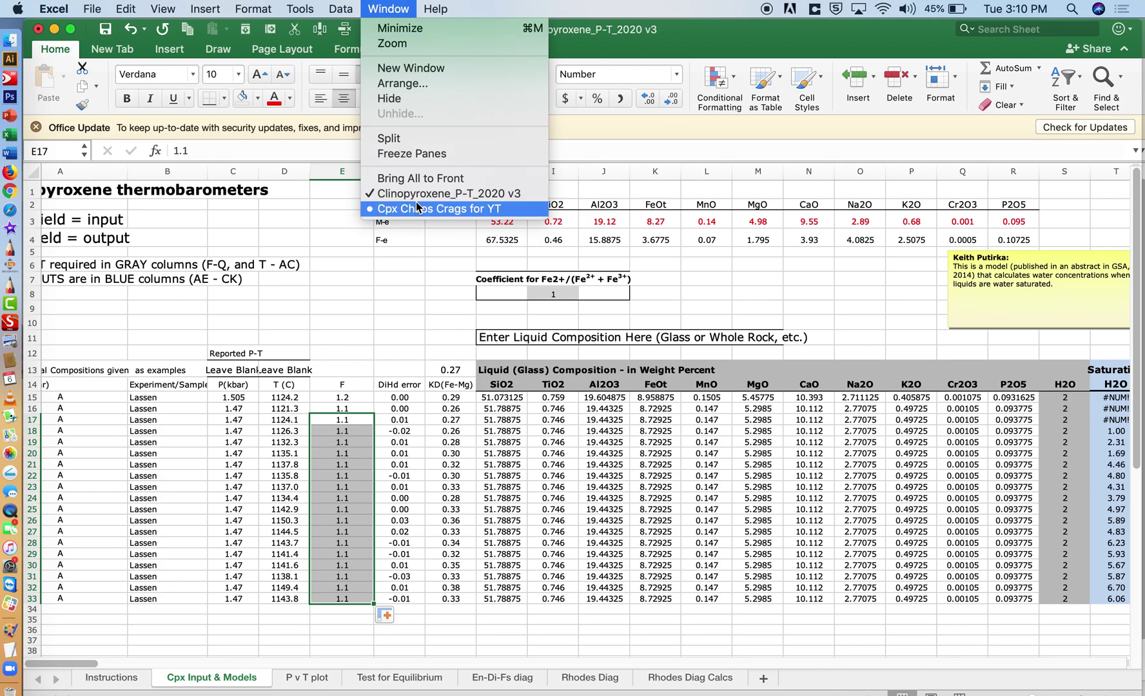
click(364, 528)
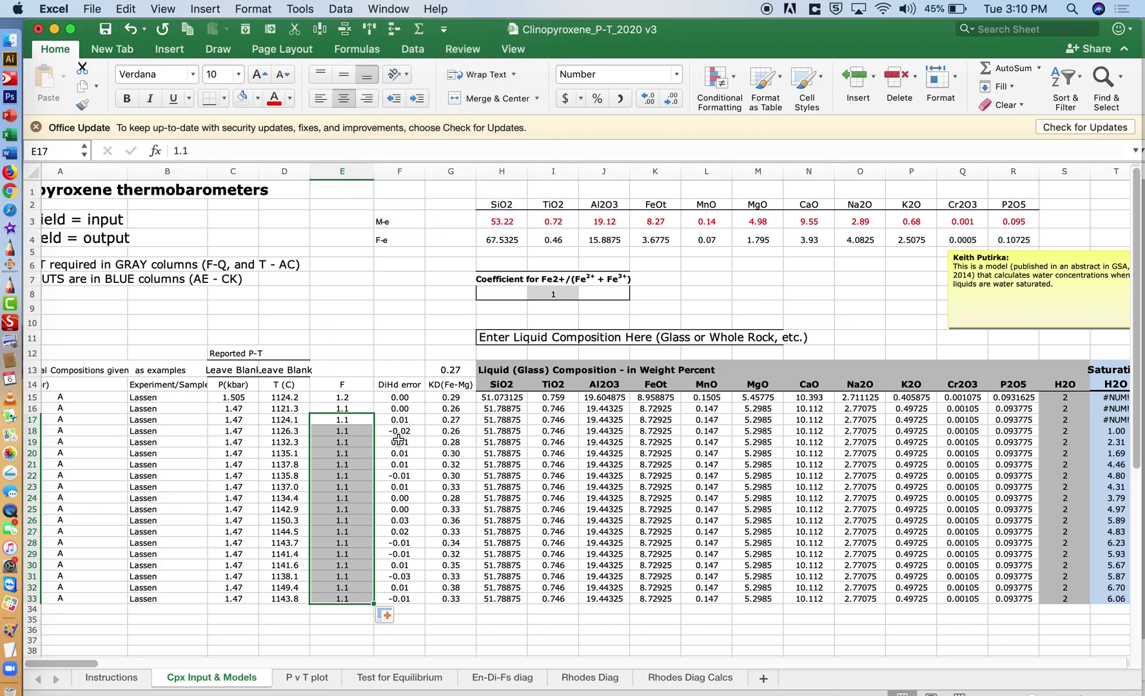
drag(403, 431, 404, 603)
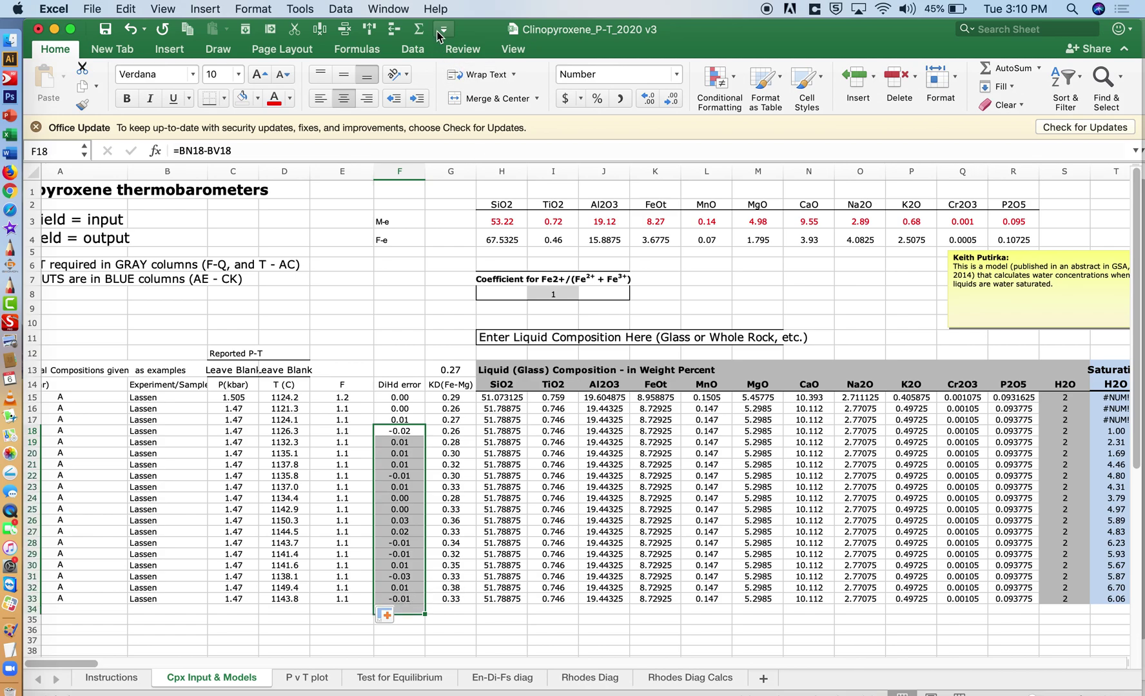
click(388, 8)
click(431, 213)
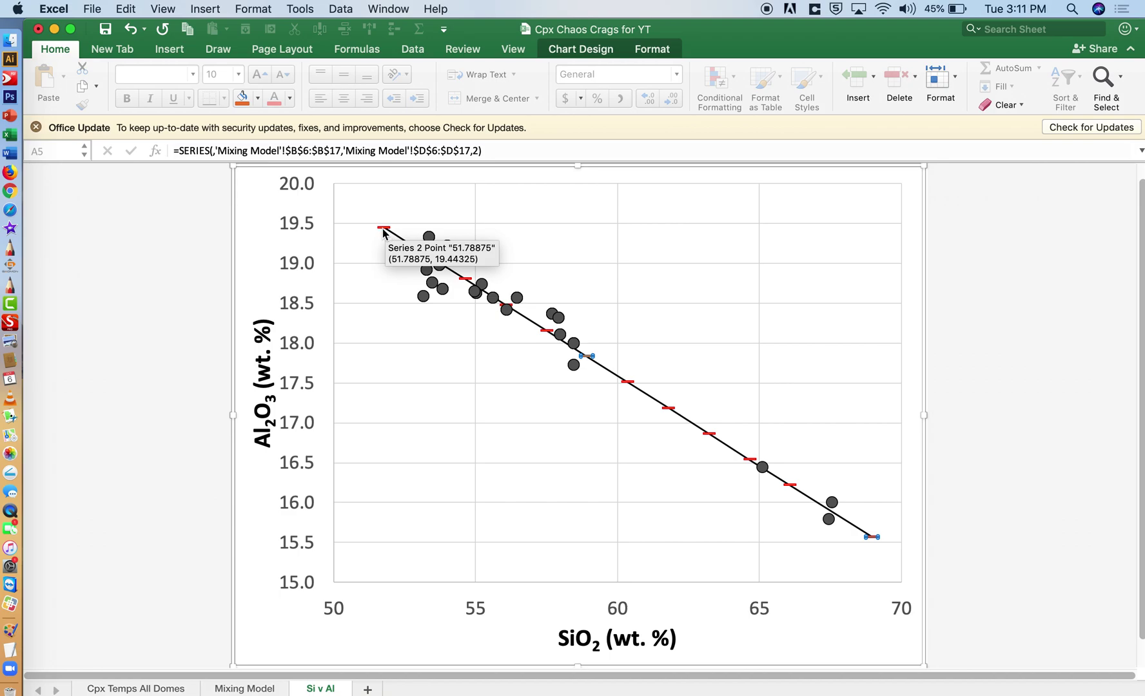
click(389, 9)
click(394, 196)
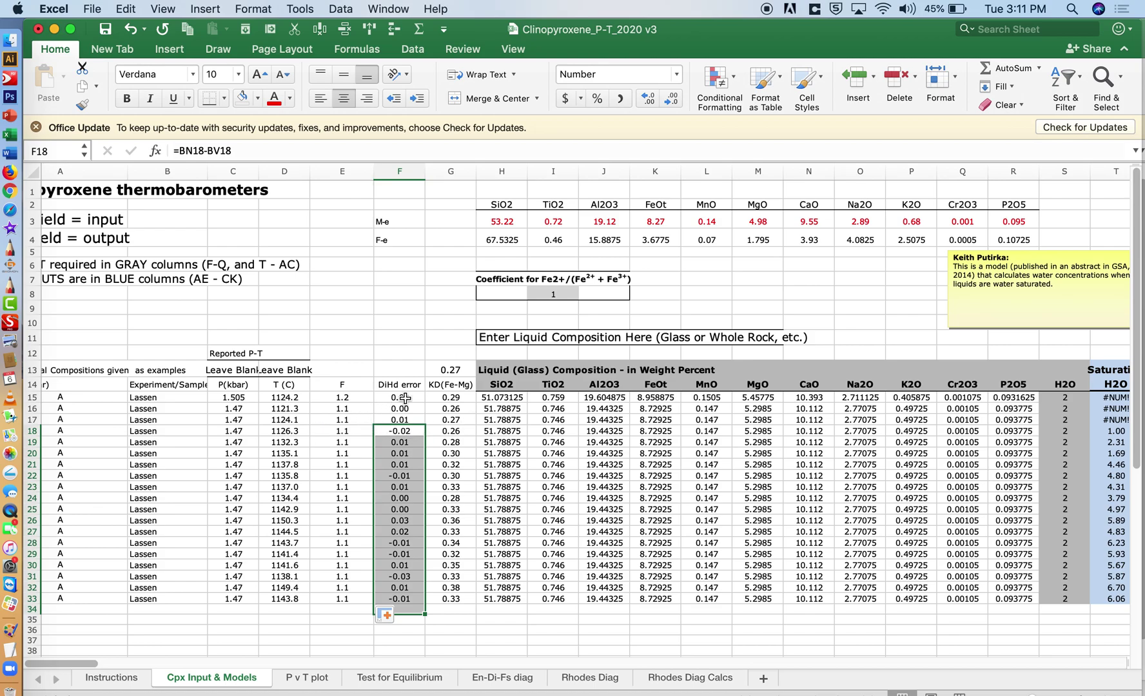
drag(404, 394, 410, 483)
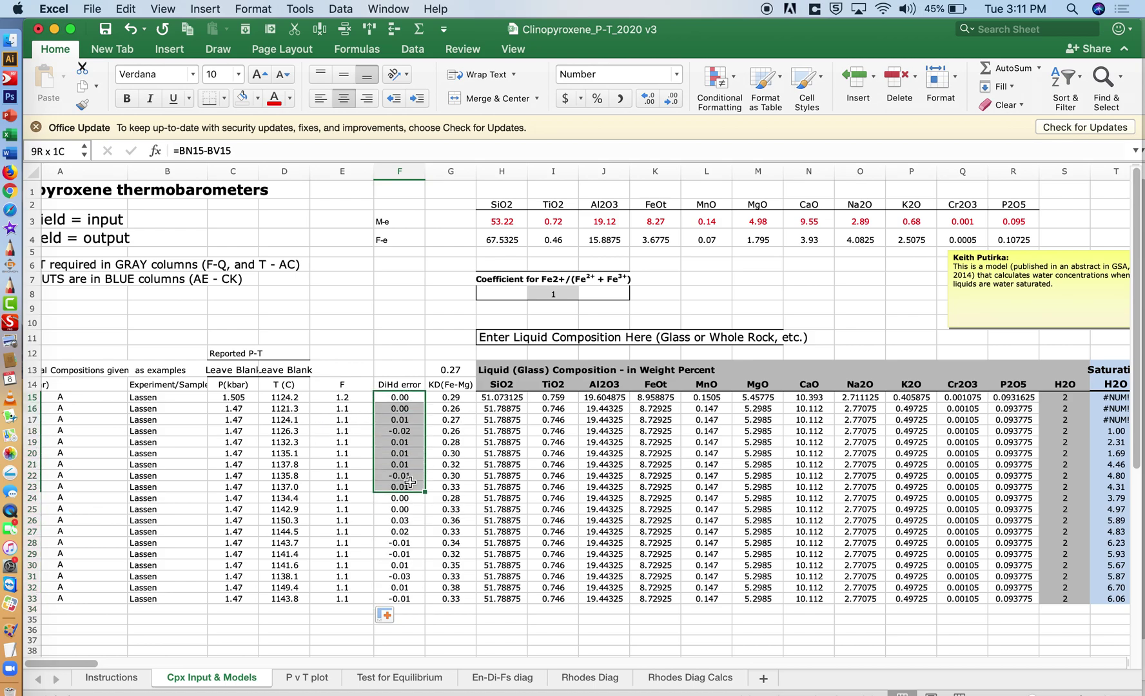
drag(458, 396, 459, 494)
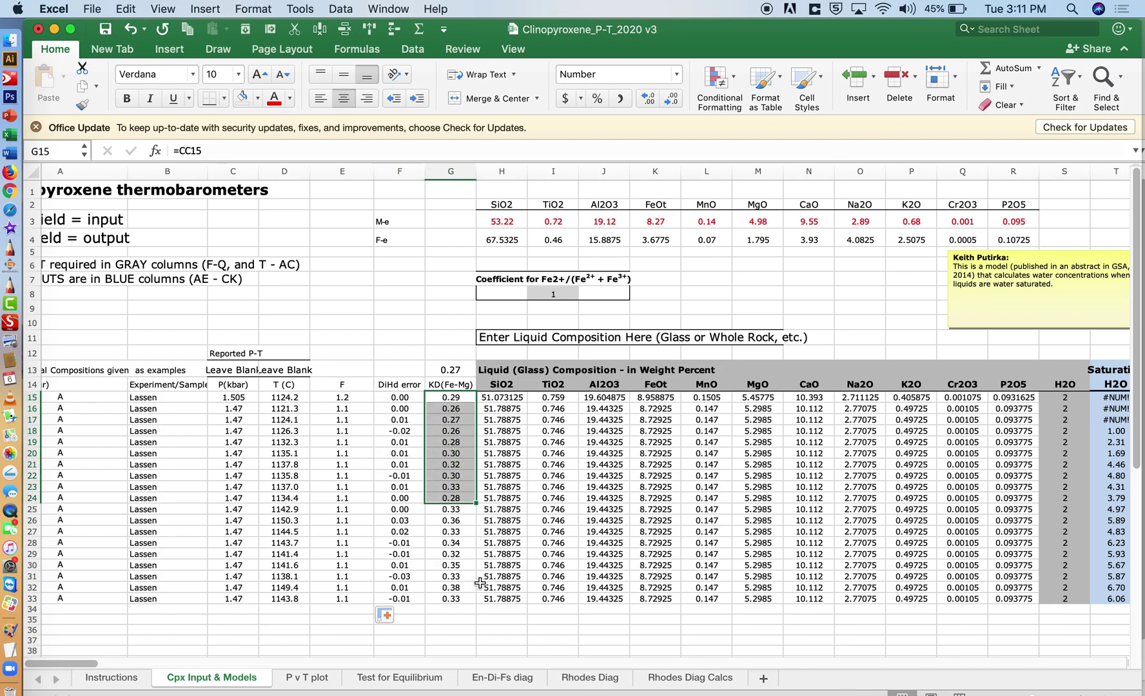
click(31, 587)
click(513, 587)
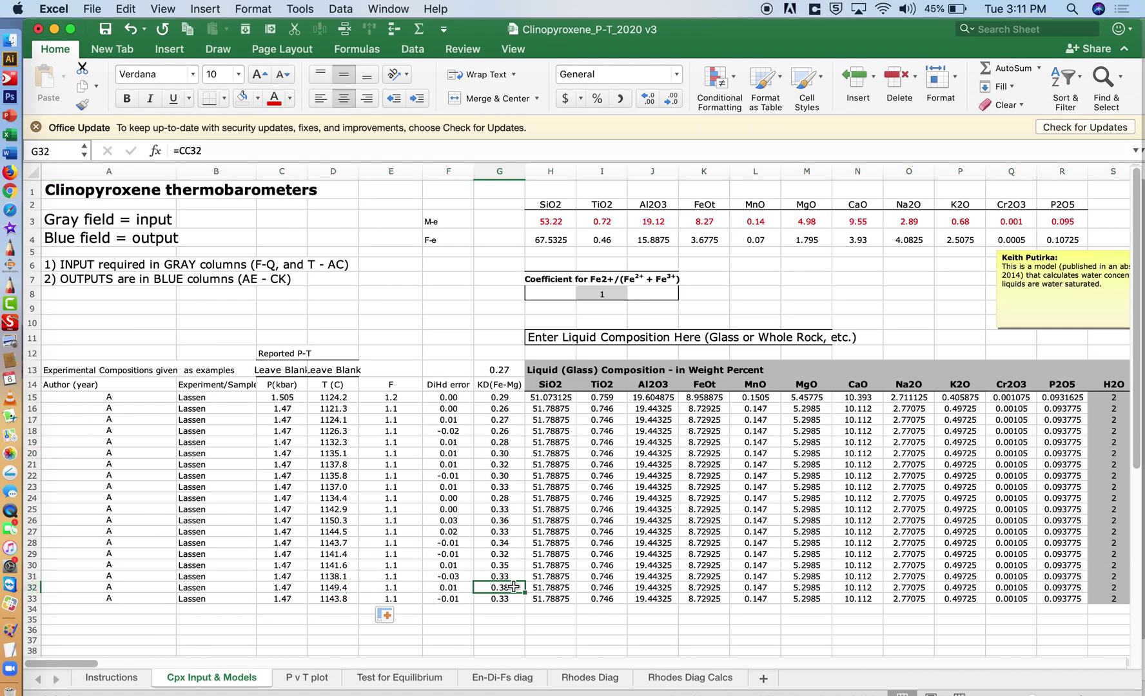
click(447, 588)
click(508, 588)
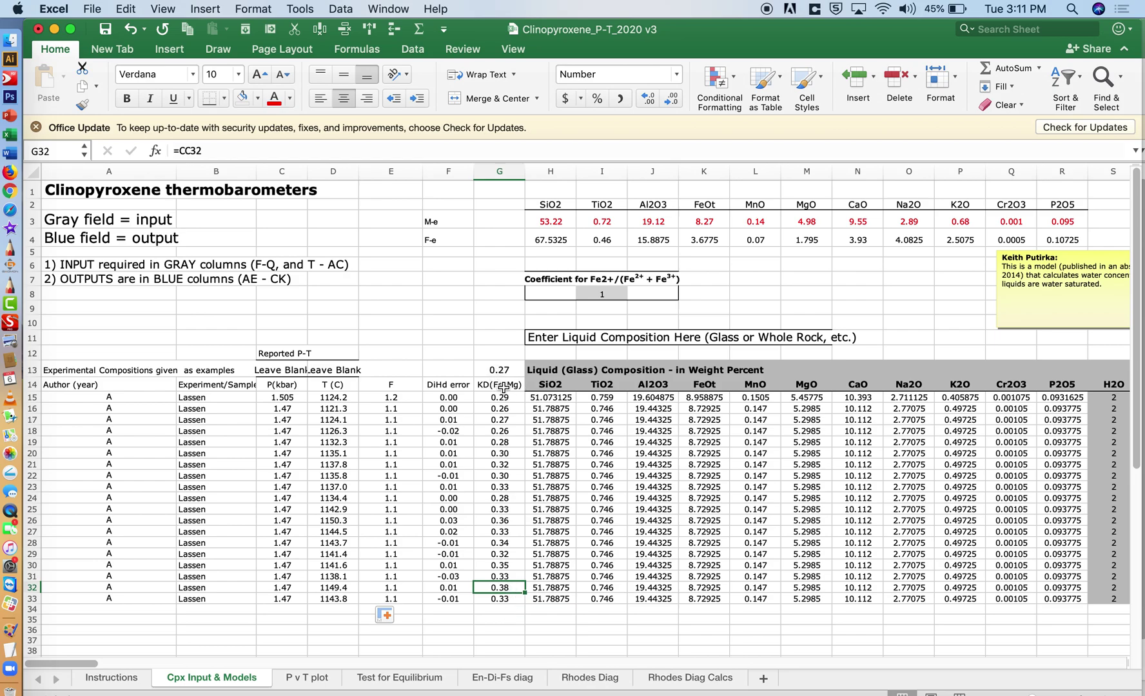
click(589, 677)
mouse_move(618, 303)
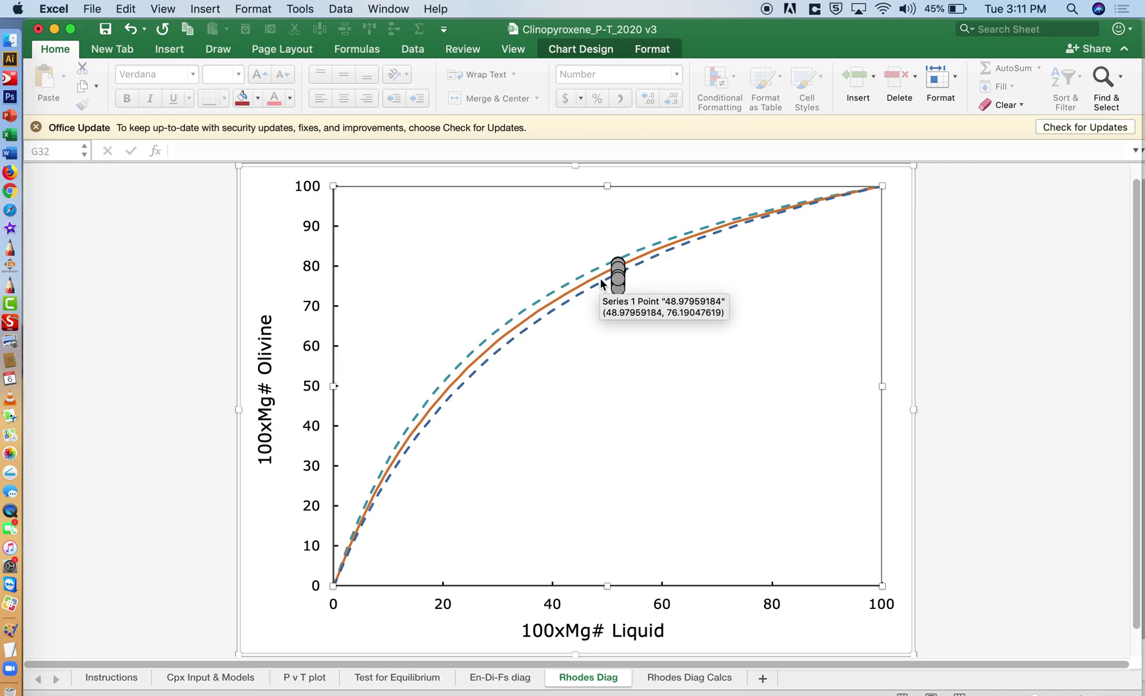
mouse_move(599, 282)
click(227, 680)
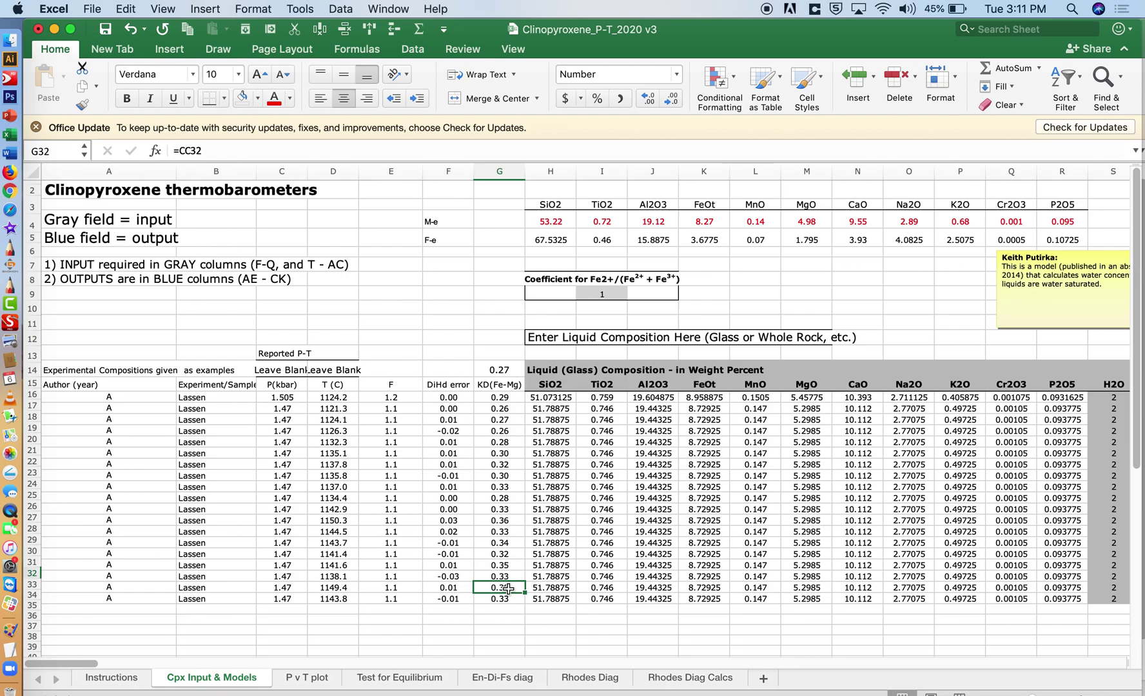
click(390, 587)
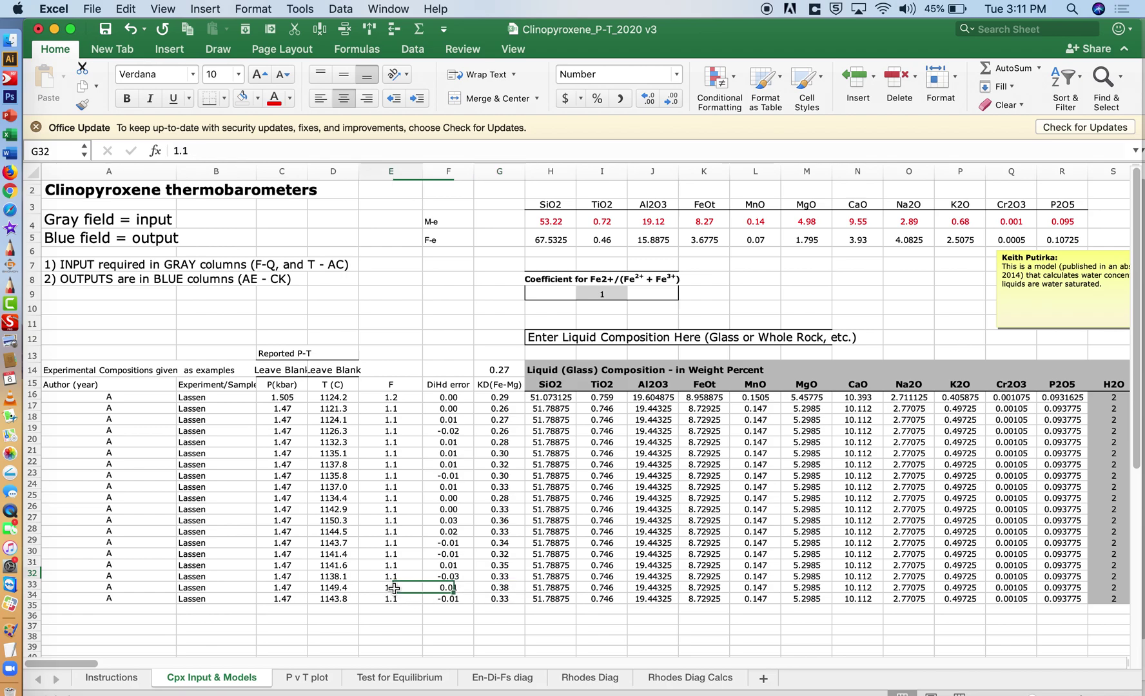
click(500, 587)
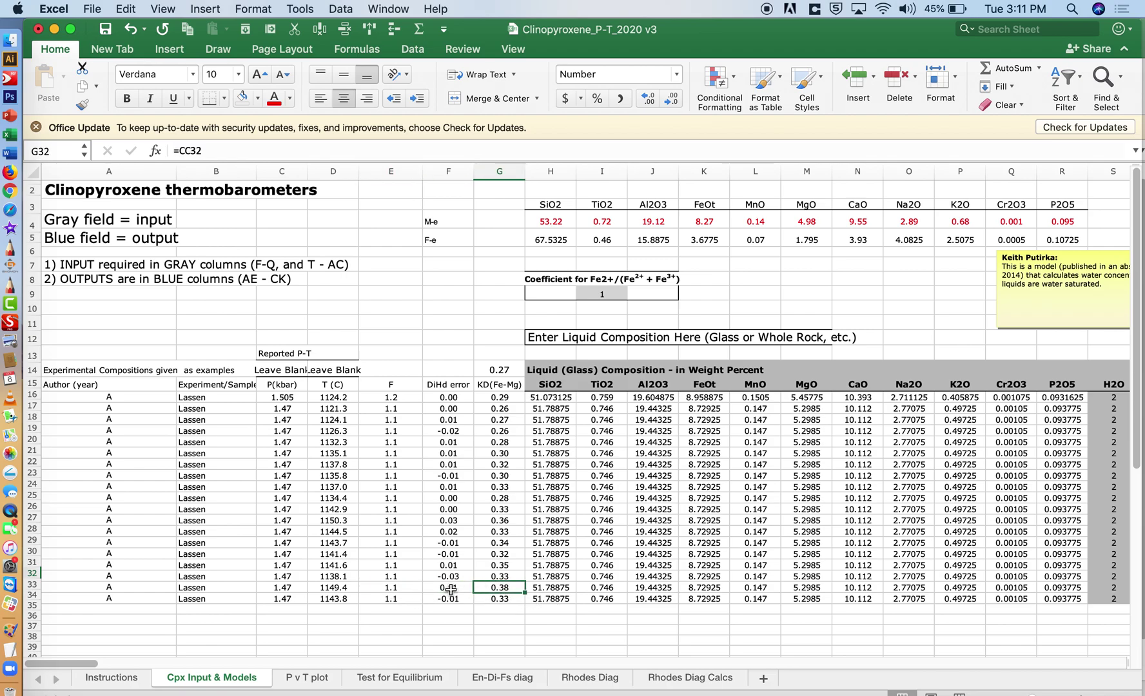
click(450, 588)
click(341, 8)
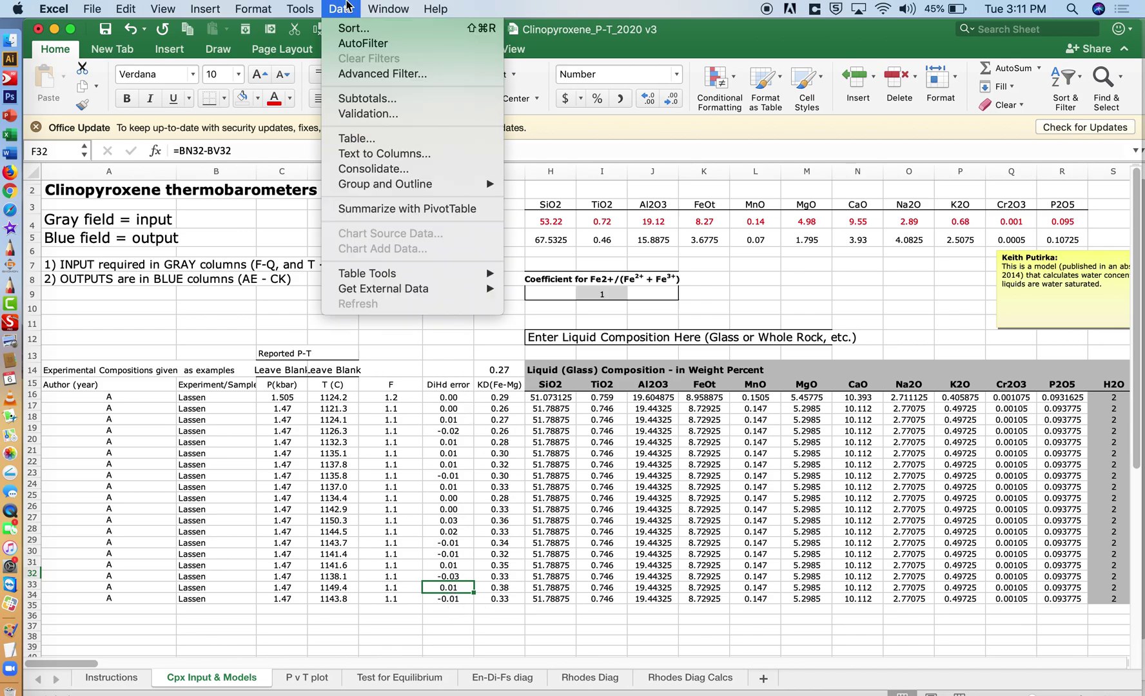
mouse_move(301, 8)
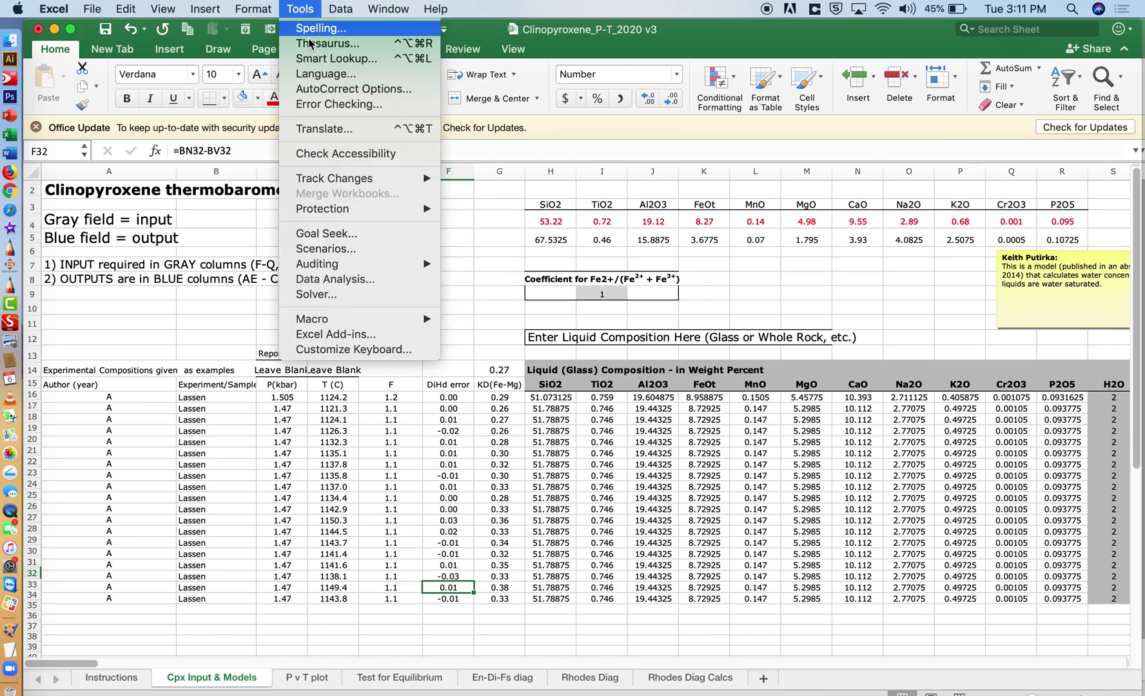
click(342, 241)
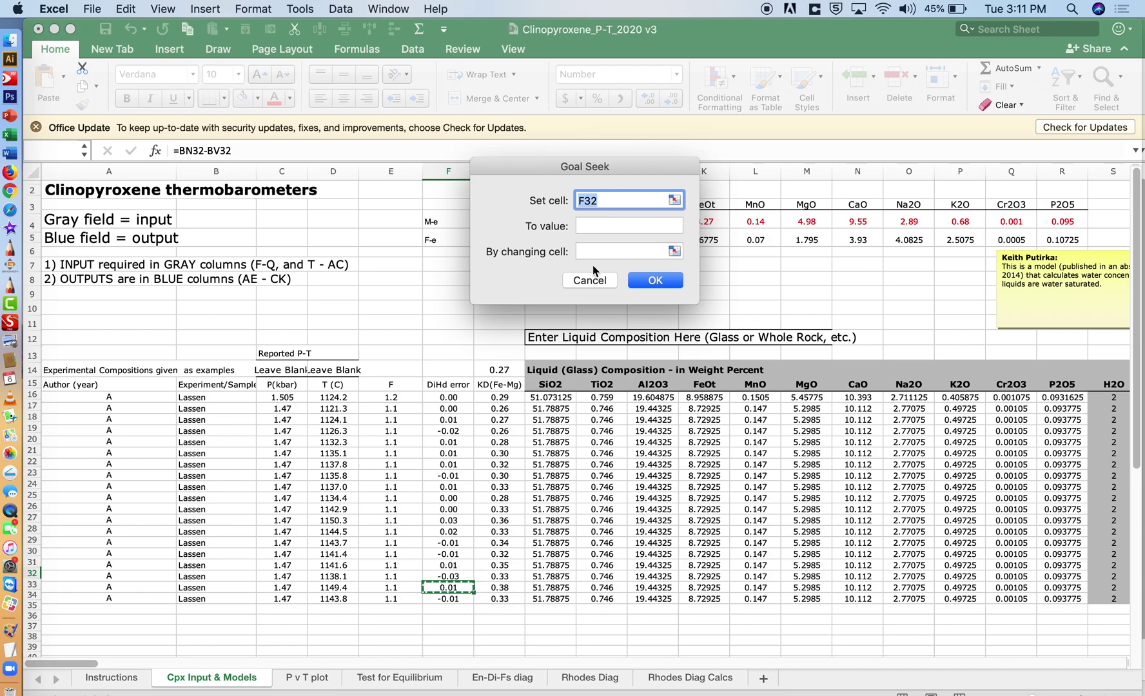
click(591, 226)
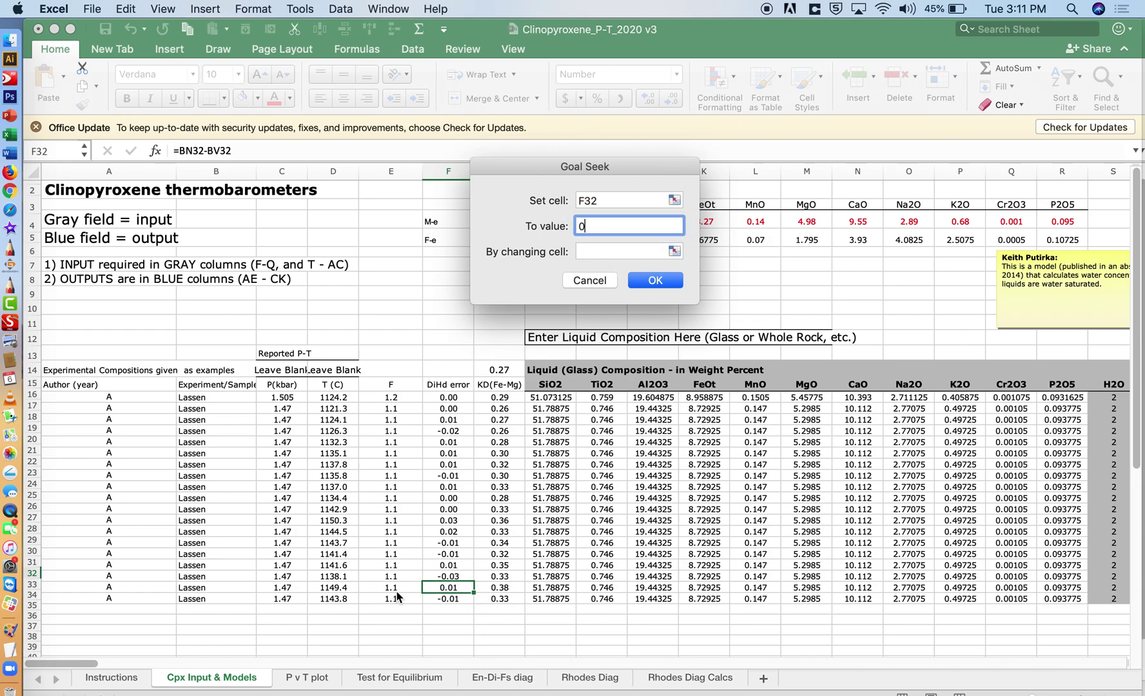
click(595, 253)
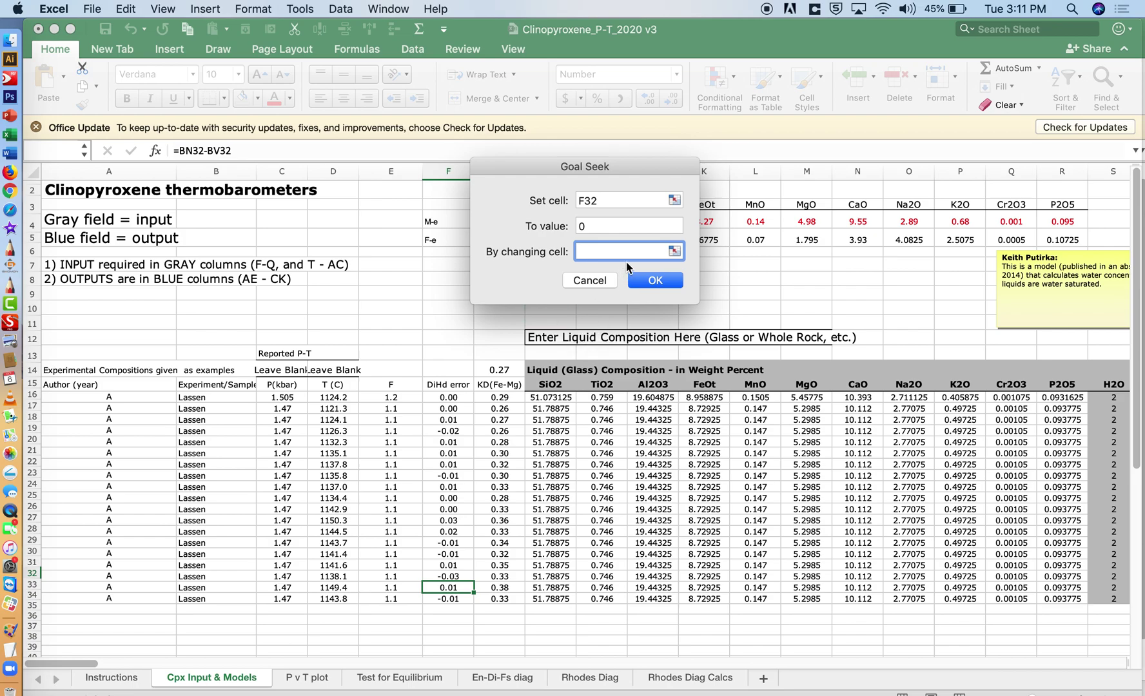
click(293, 587)
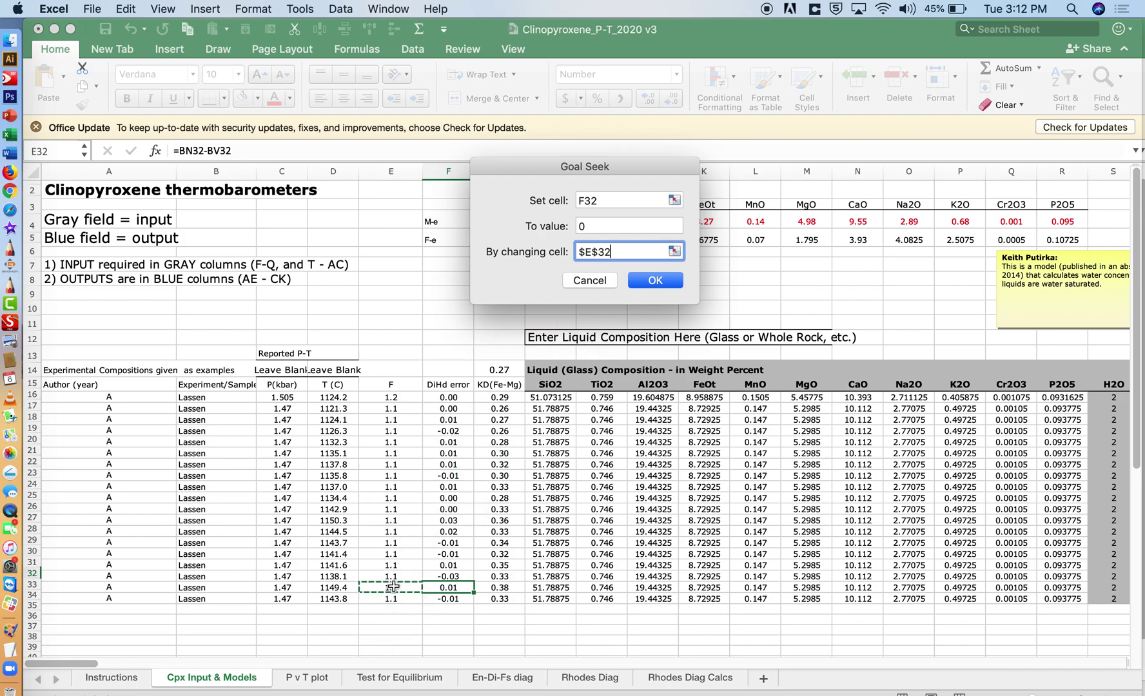
key(Return)
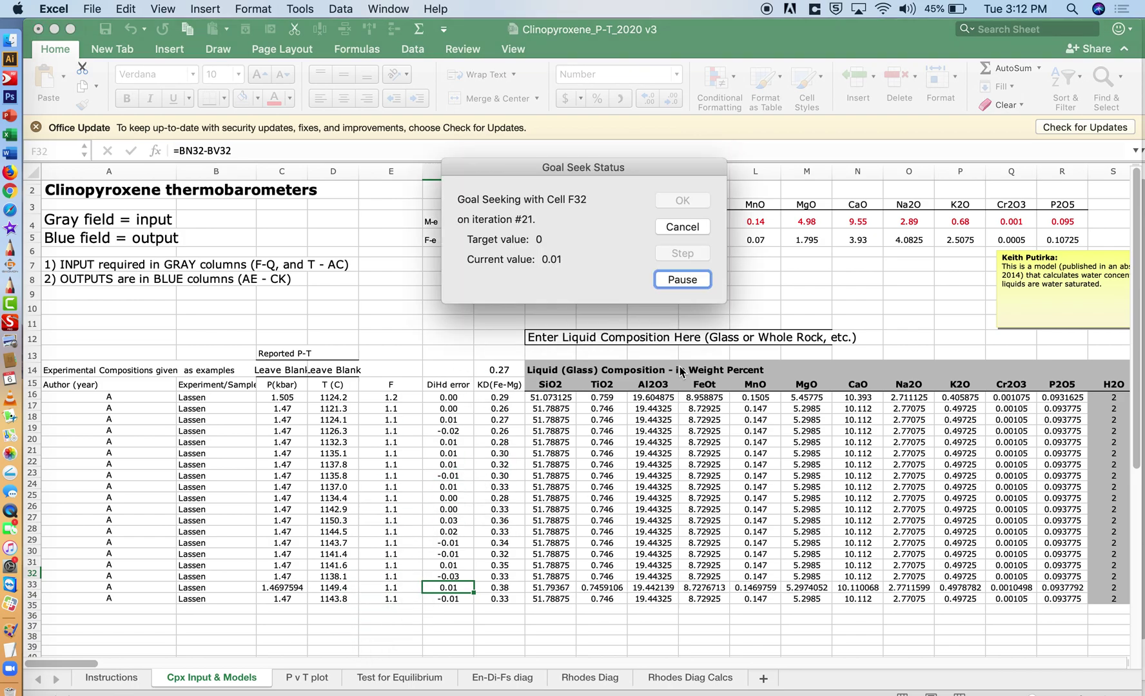
click(682, 227)
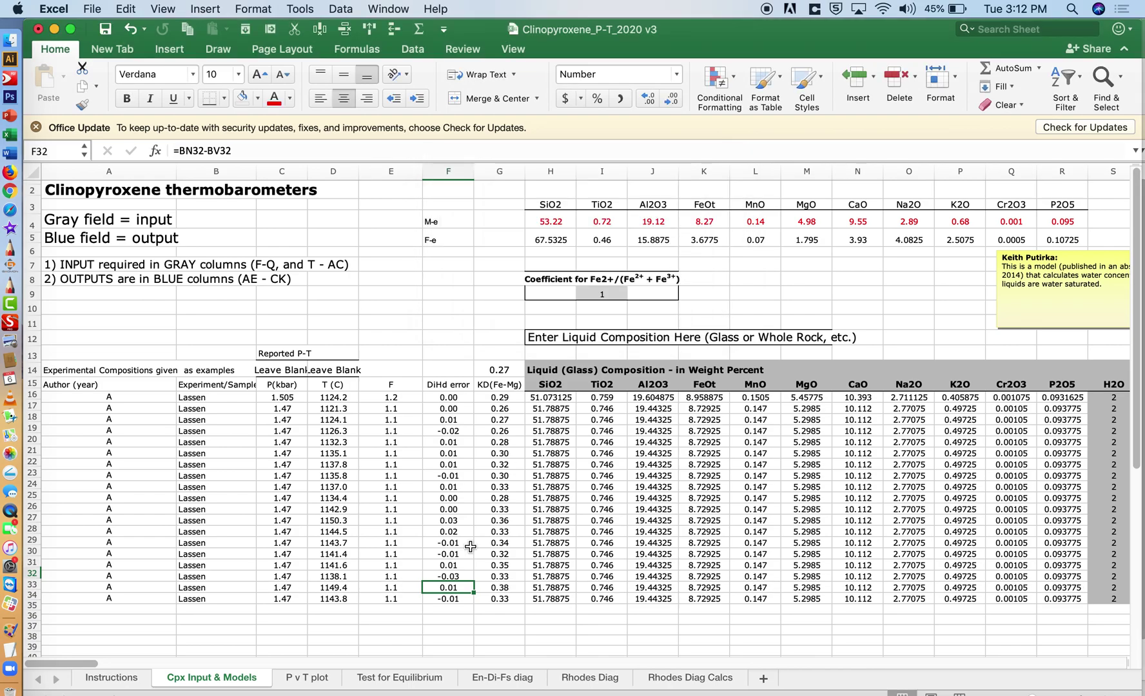
click(493, 585)
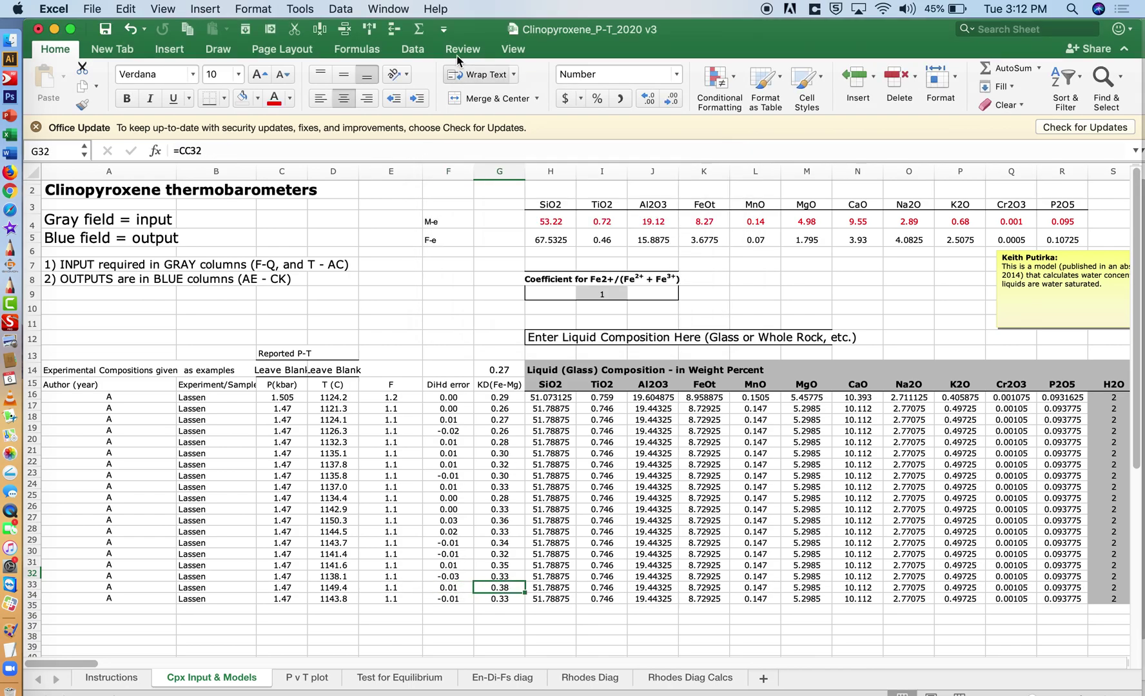
Goal Seek G32 to 0.27 by changing E32, giving F -0.2 and DiHd error 0.01.
click(337, 9)
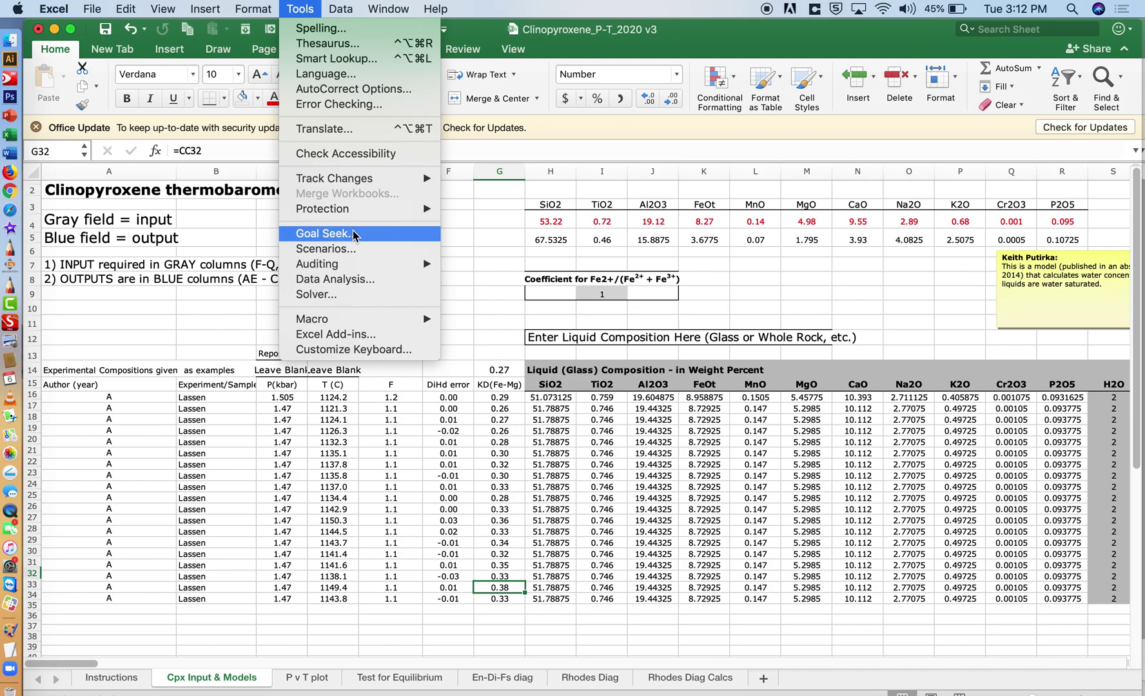
click(354, 235)
click(609, 227)
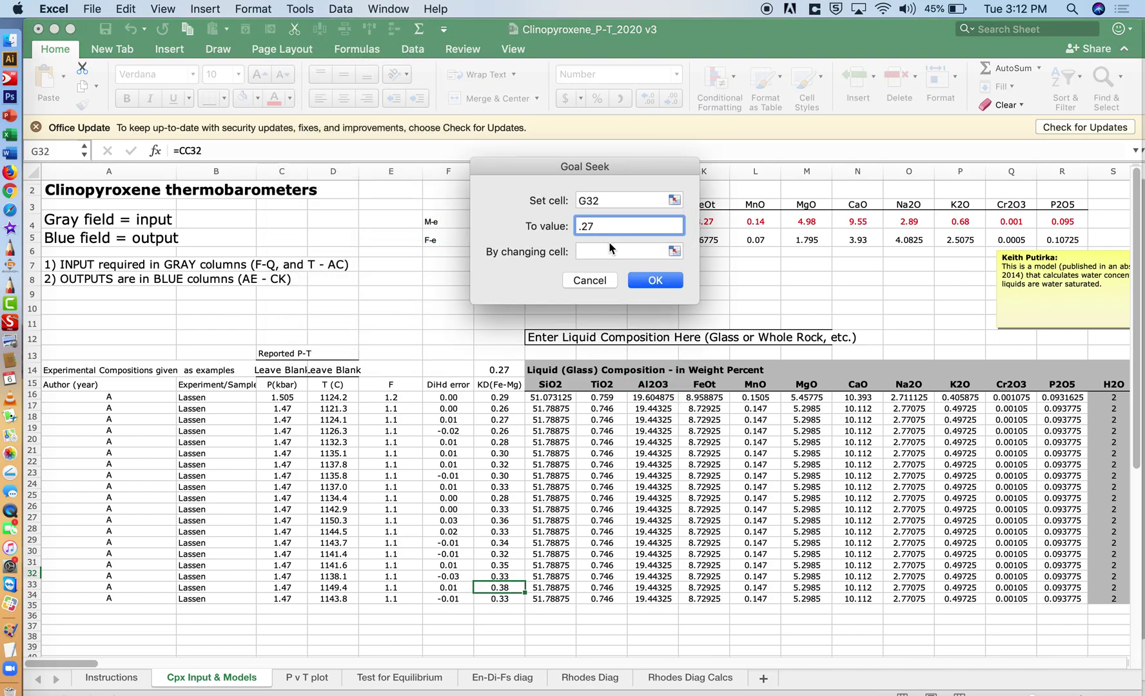
click(610, 251)
click(402, 586)
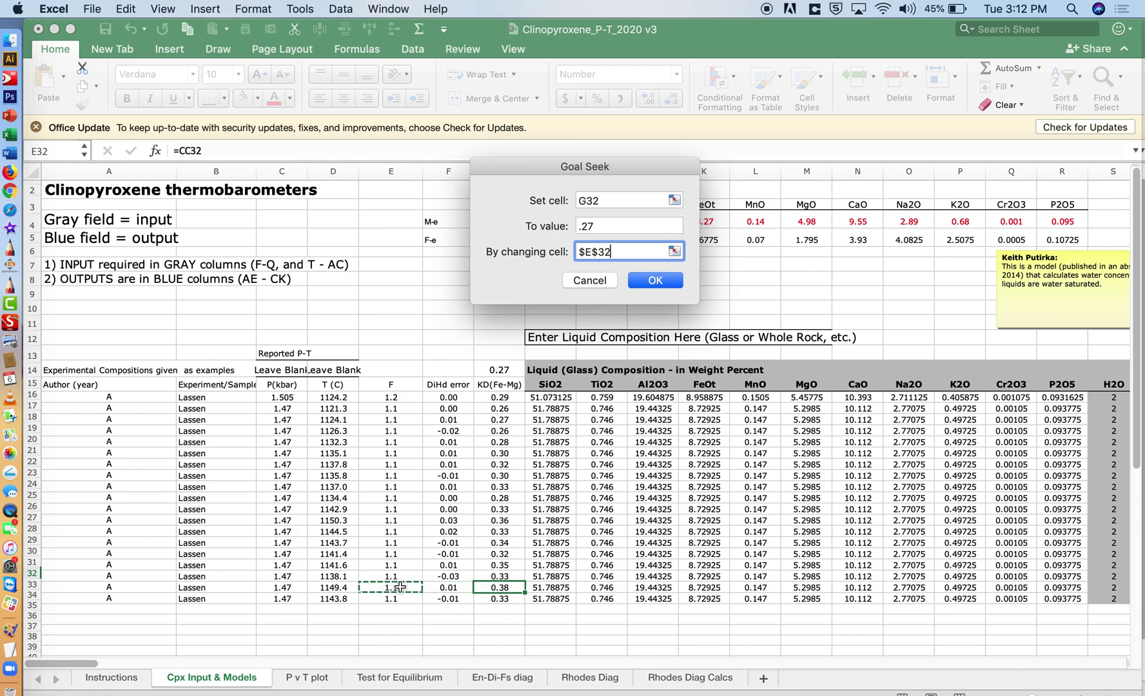
key(Return)
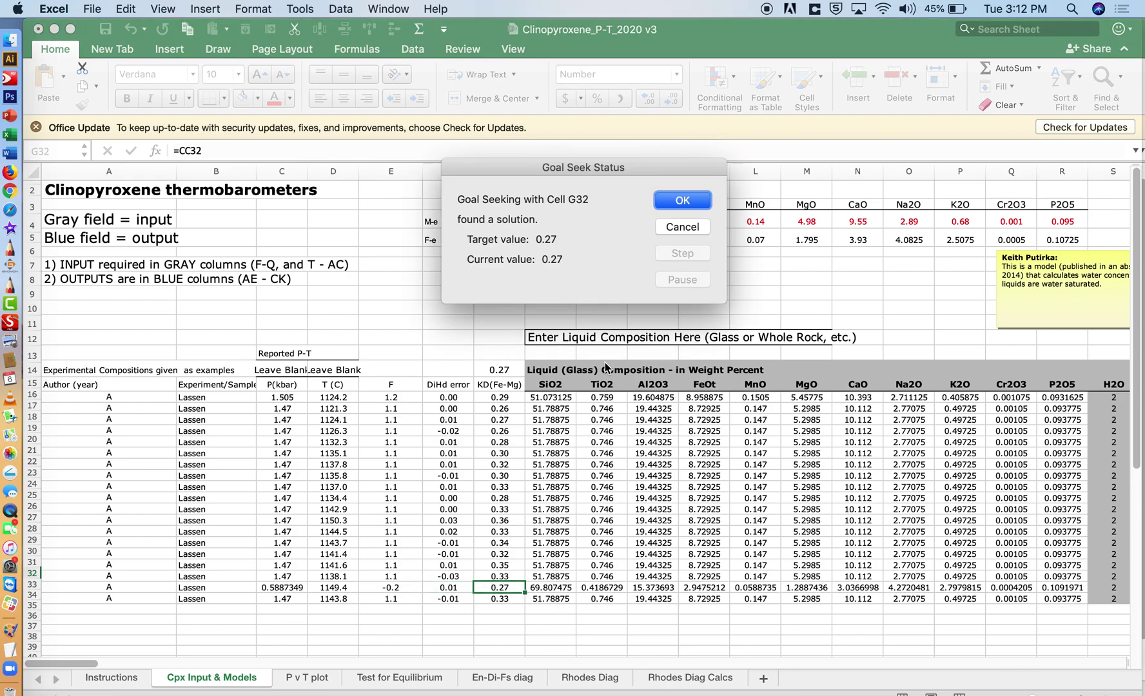
click(676, 200)
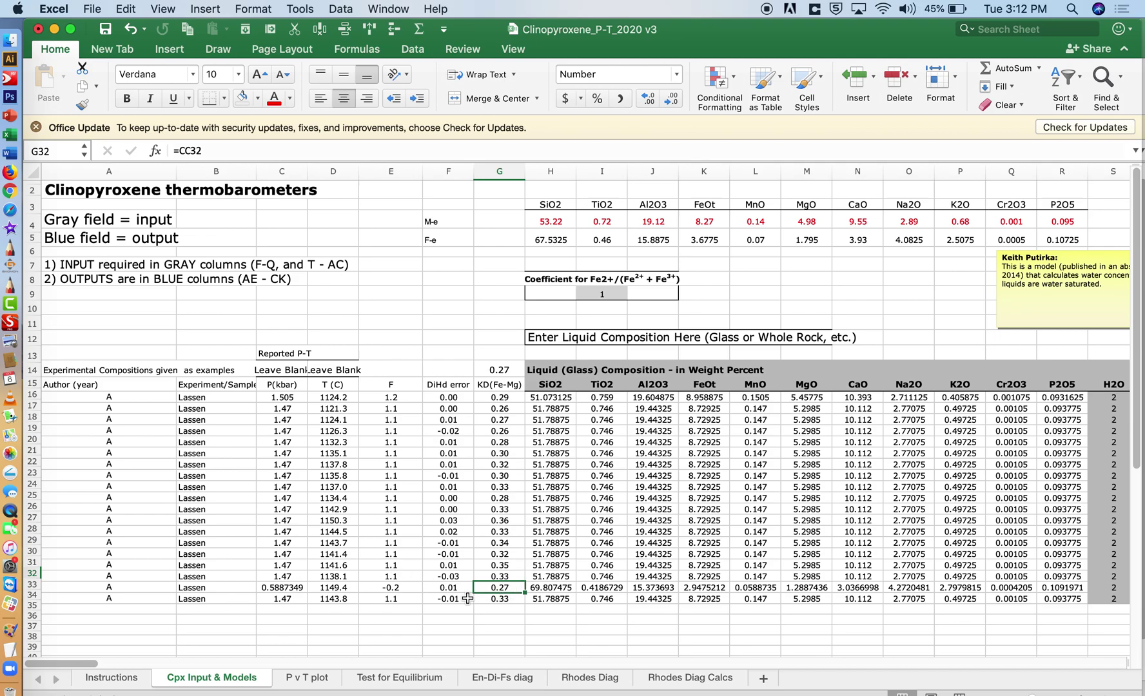
click(447, 588)
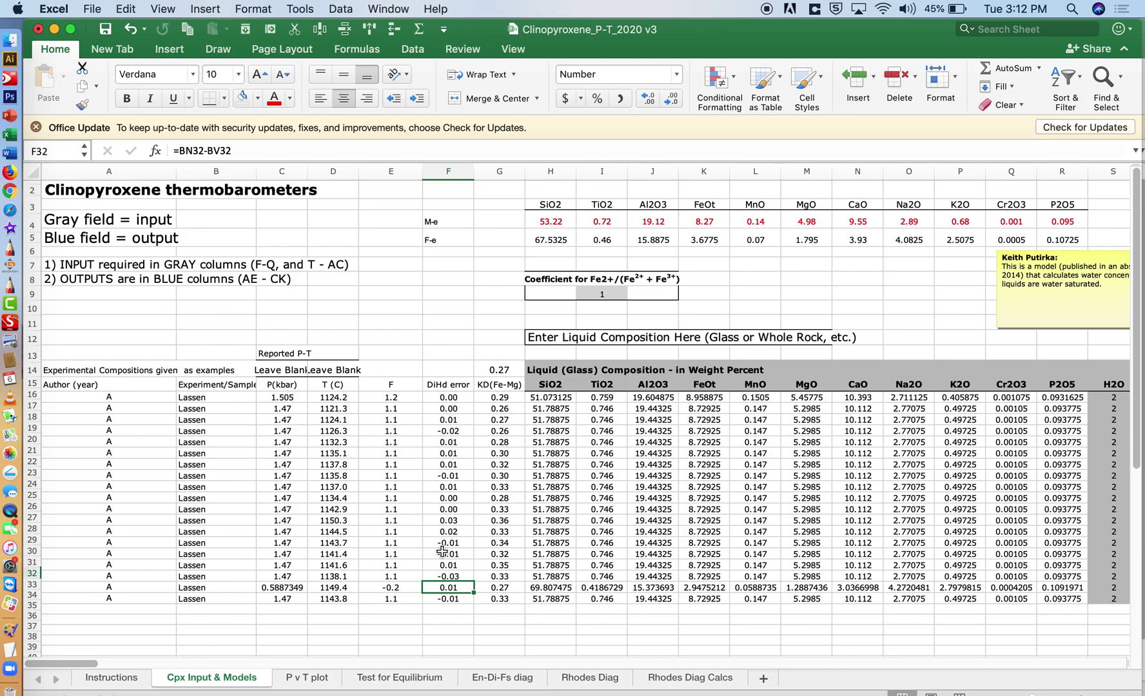
click(499, 397)
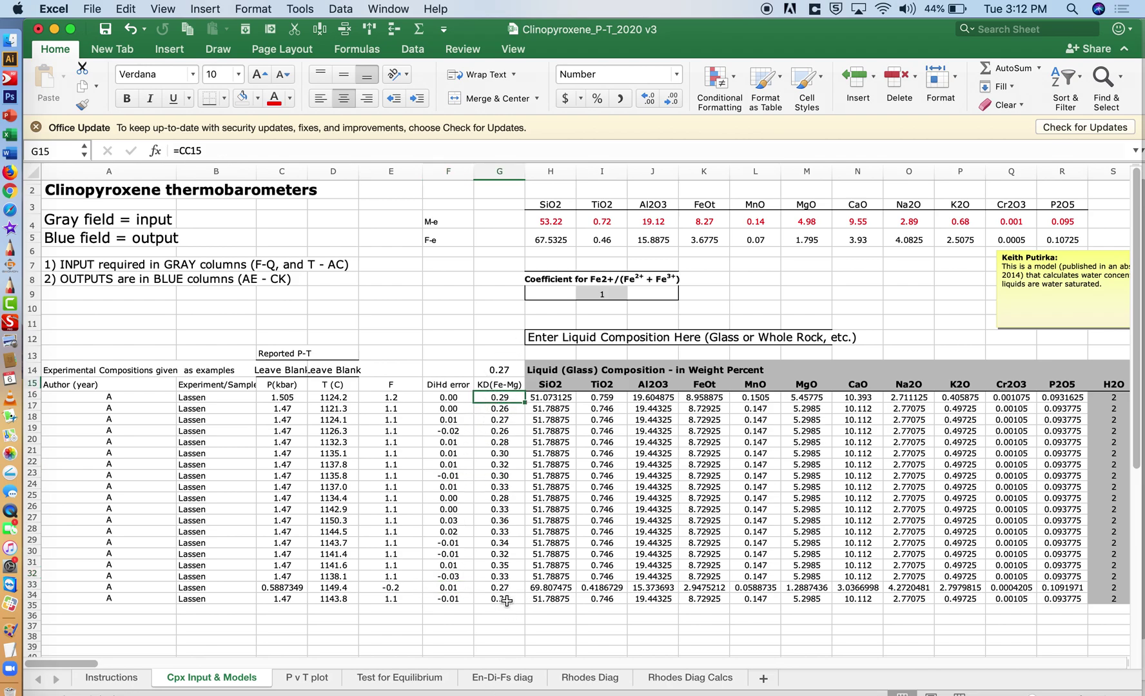
Goal Seek G26 to 0.27 by changing E26, giving F -0.1, 0.633 kbar and 1150.3 °C.
click(509, 522)
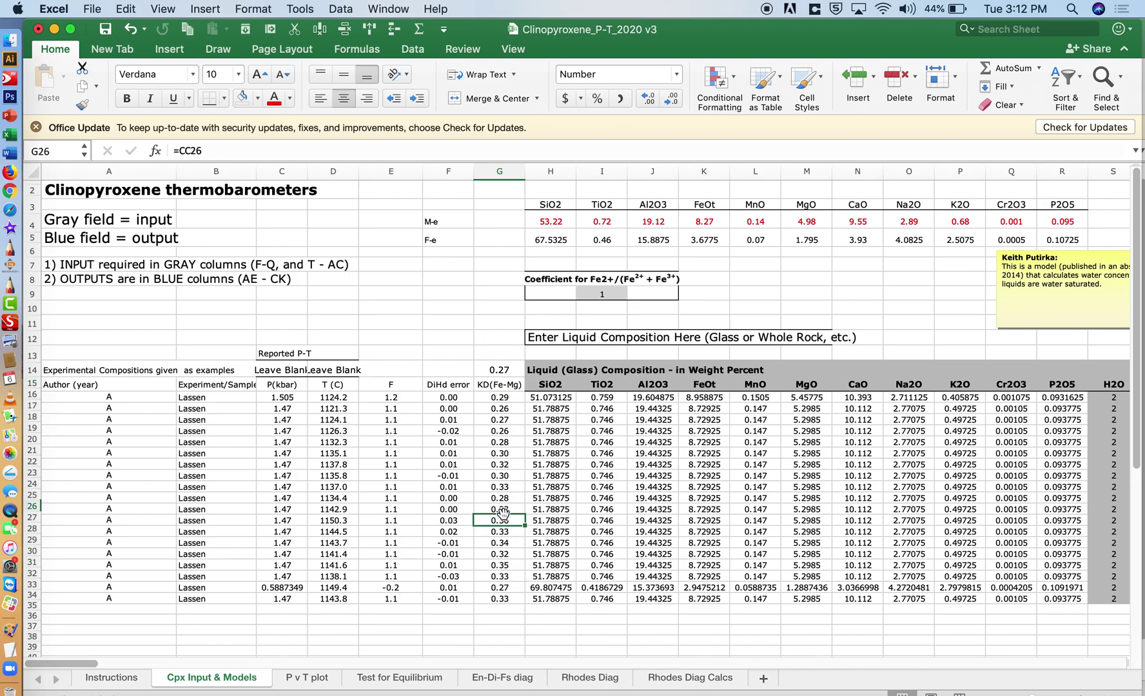
click(310, 7)
click(322, 233)
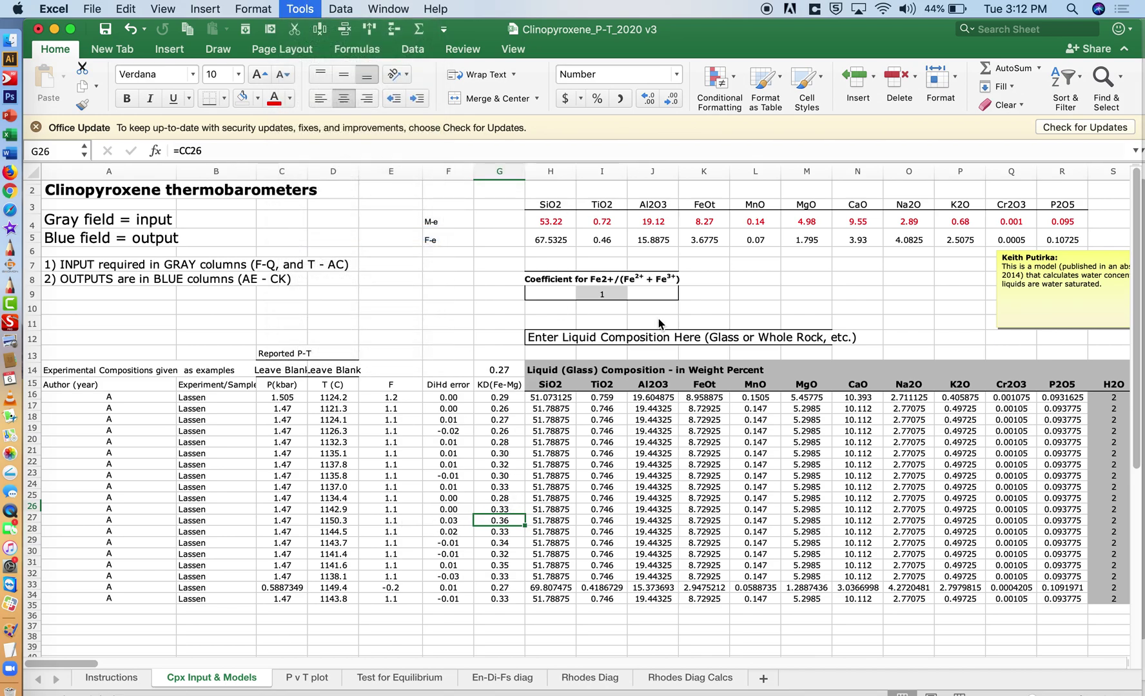
click(613, 225)
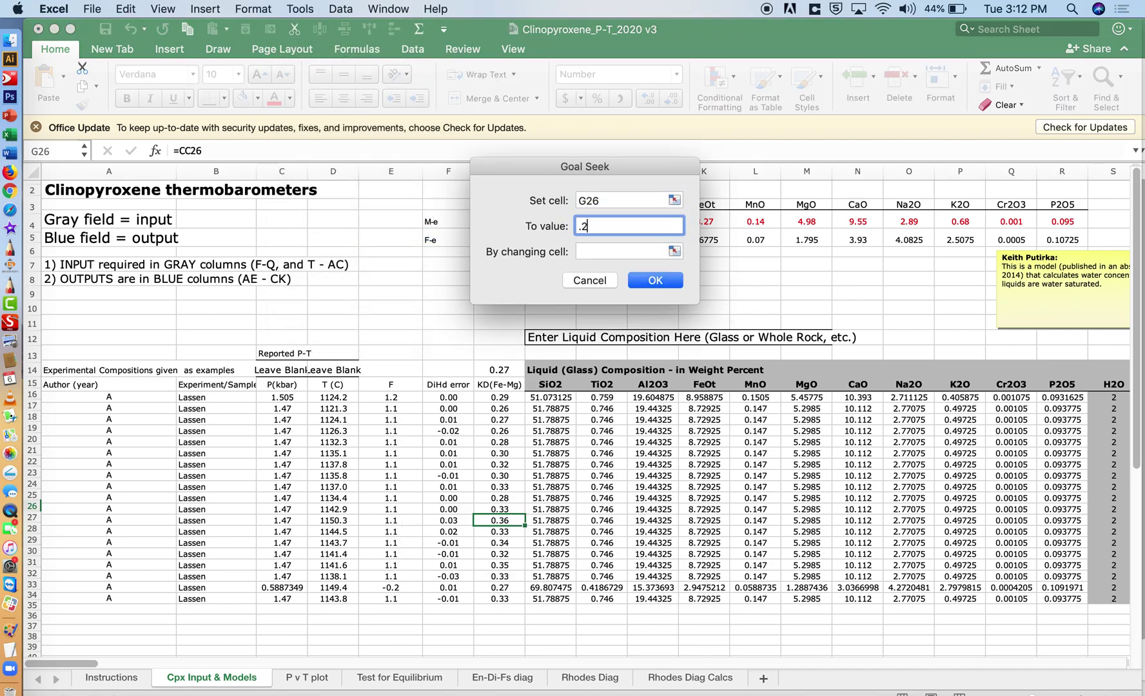
click(622, 251)
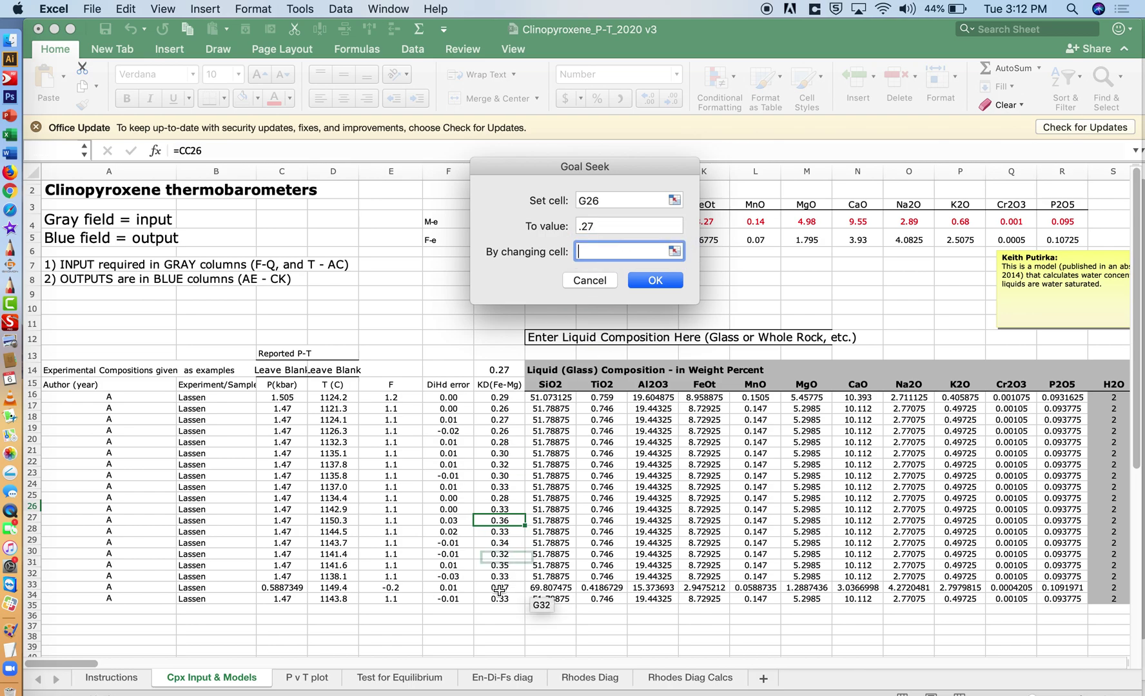
click(403, 519)
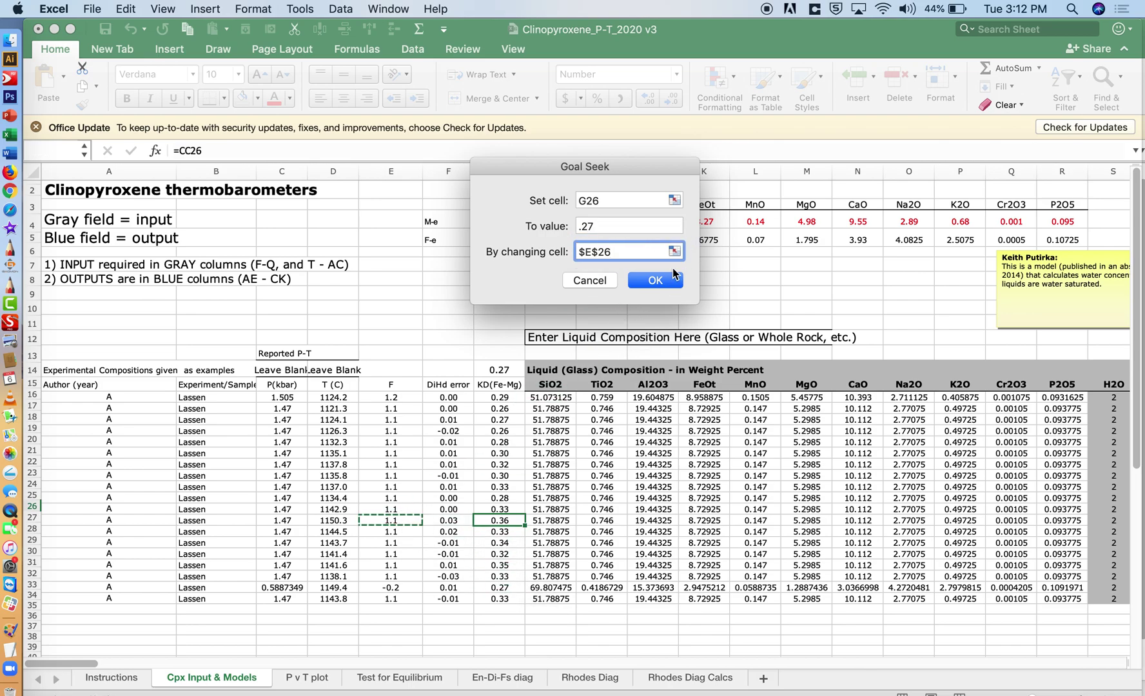
click(664, 280)
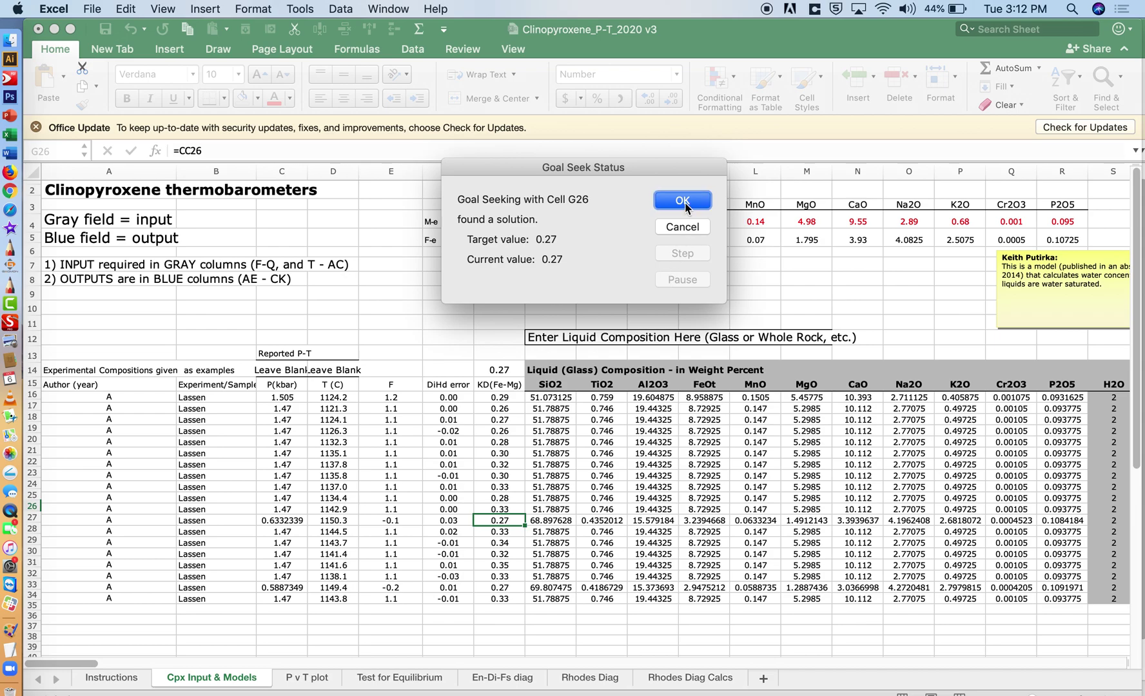
click(685, 203)
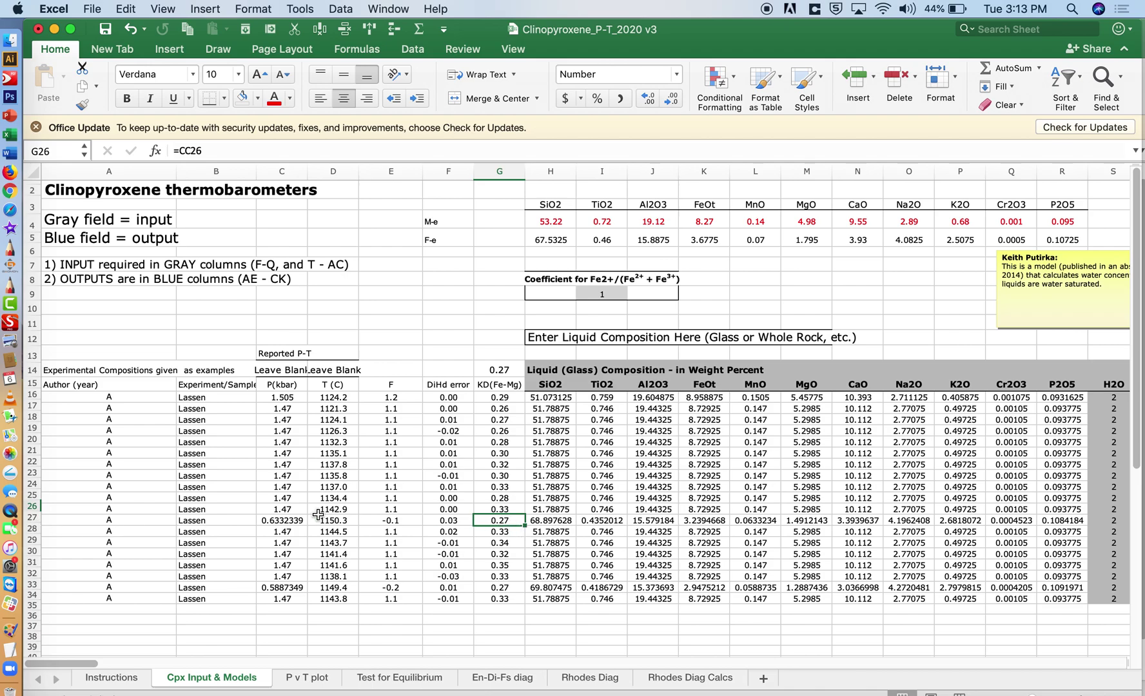
click(33, 520)
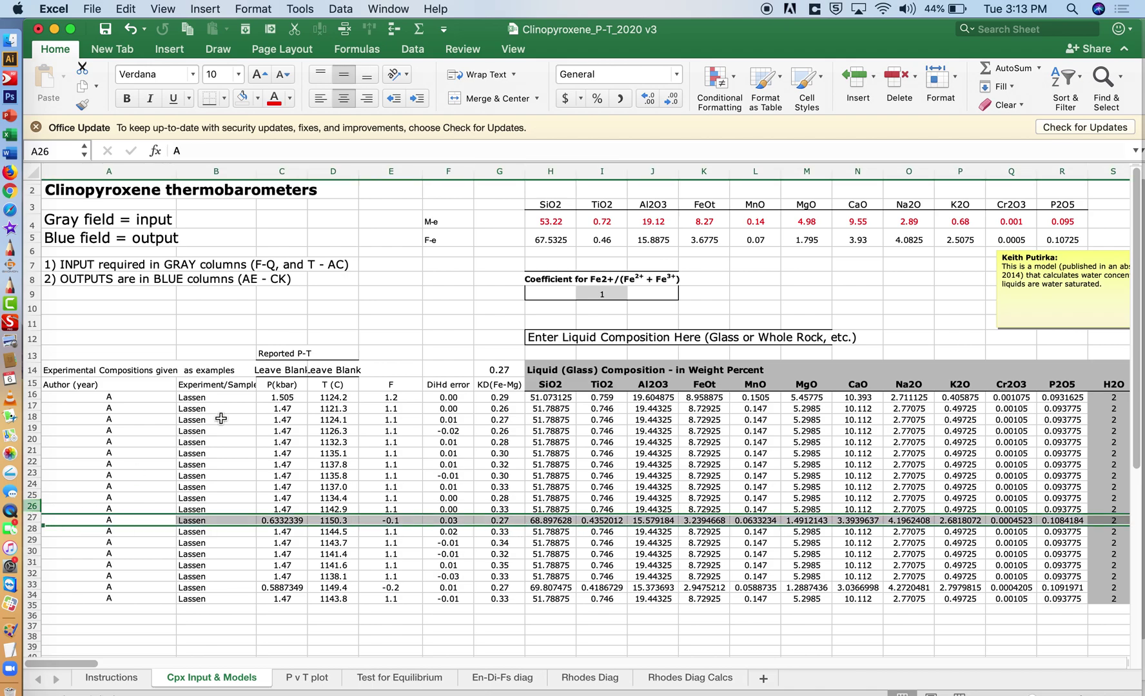
Color rows 26 and 32 red and scroll across to review their outputs.
click(274, 99)
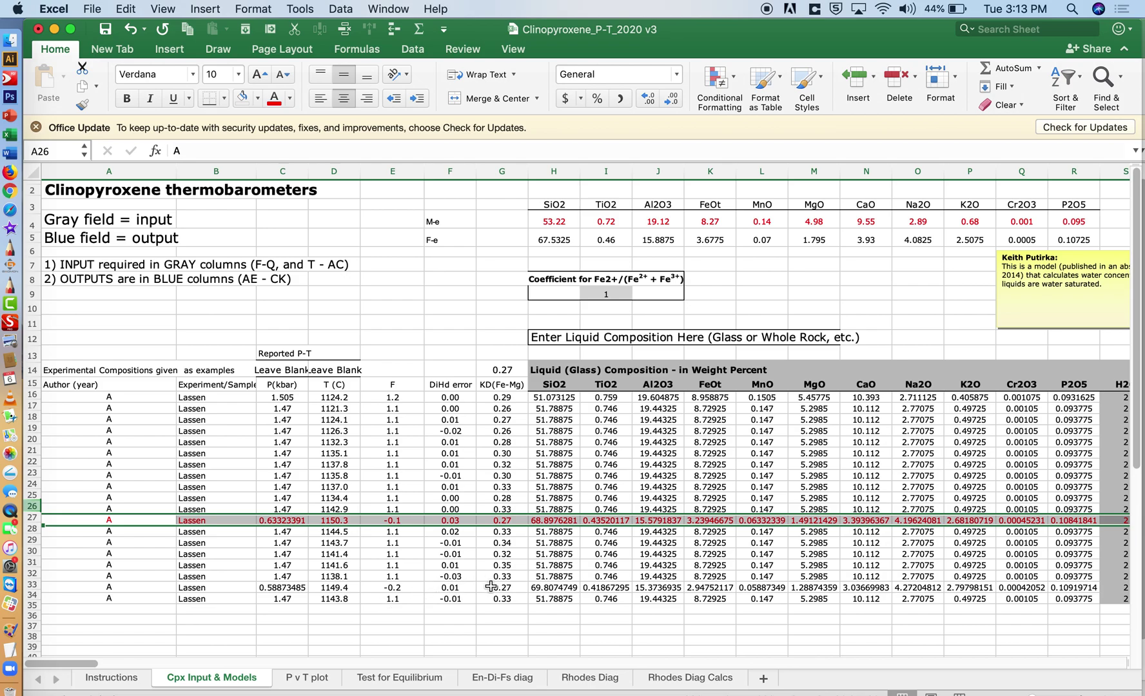
click(491, 586)
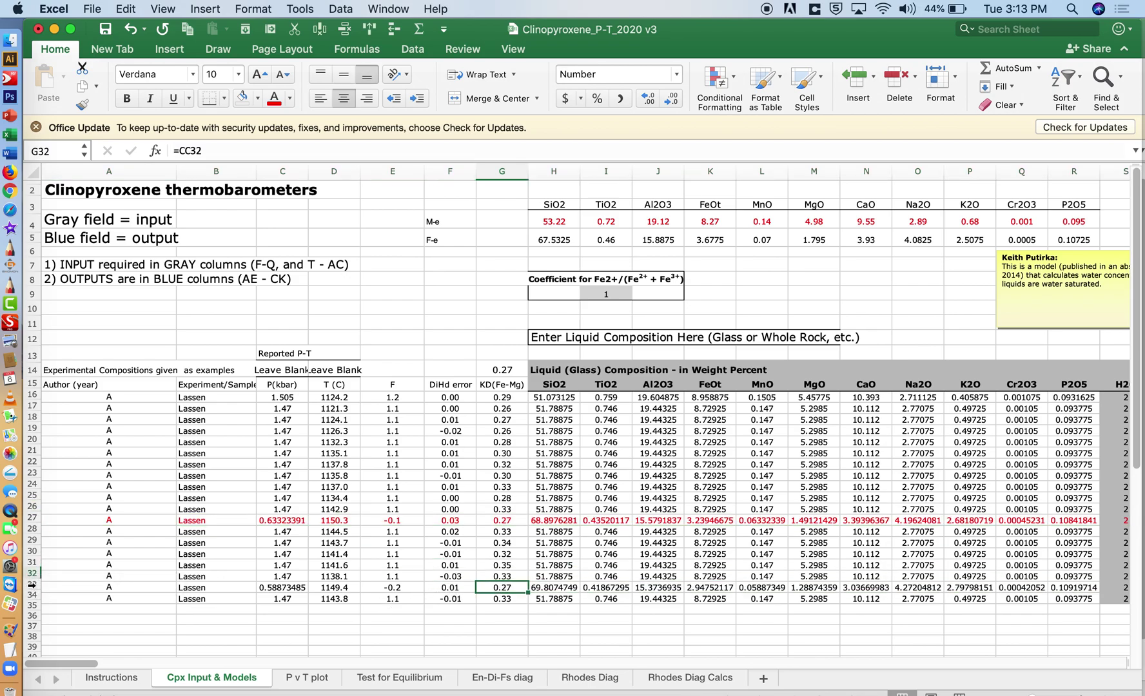
click(31, 586)
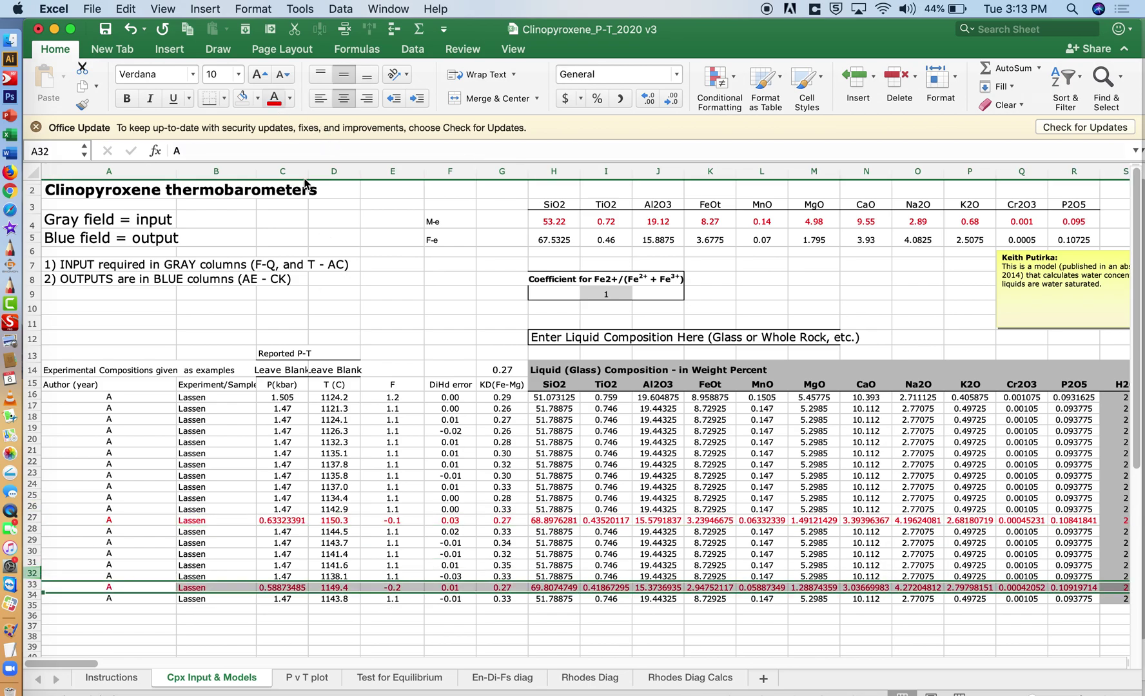
scroll(638, 531, right, 10)
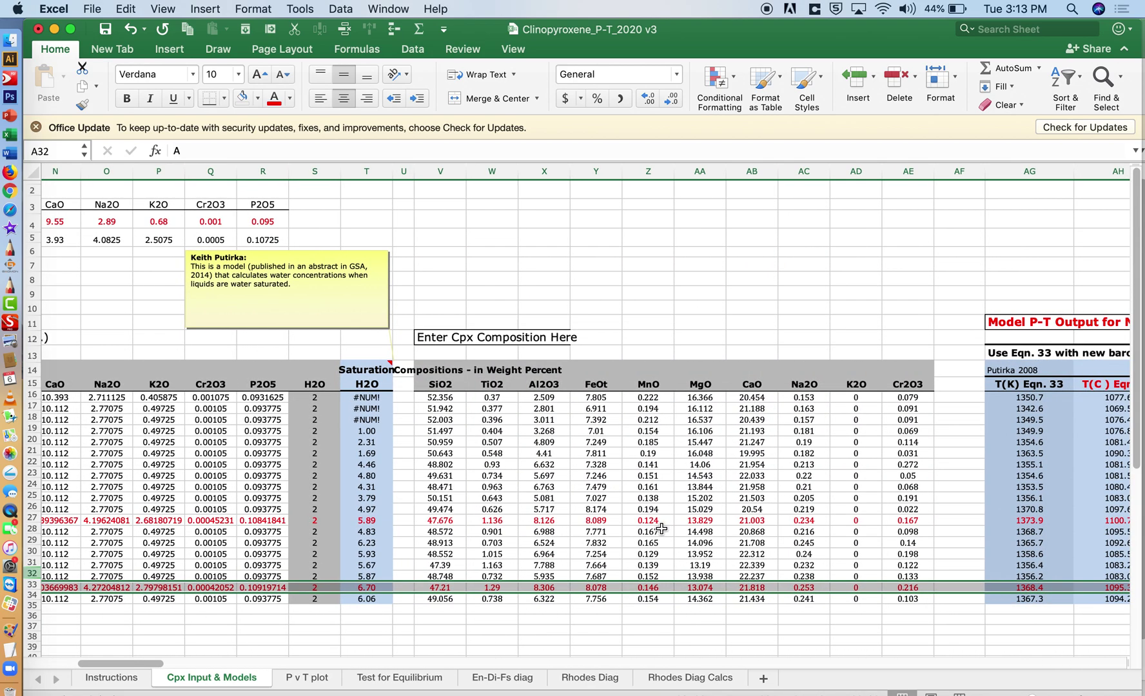
scroll(660, 528, right, 1)
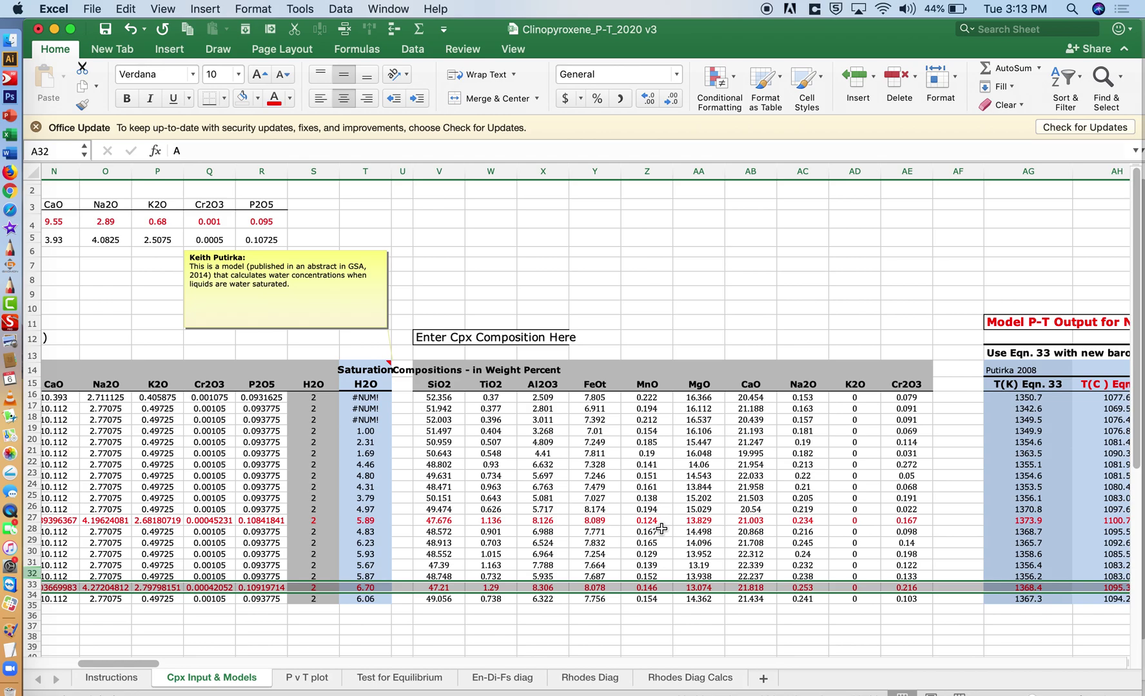
scroll(661, 529, left, 10)
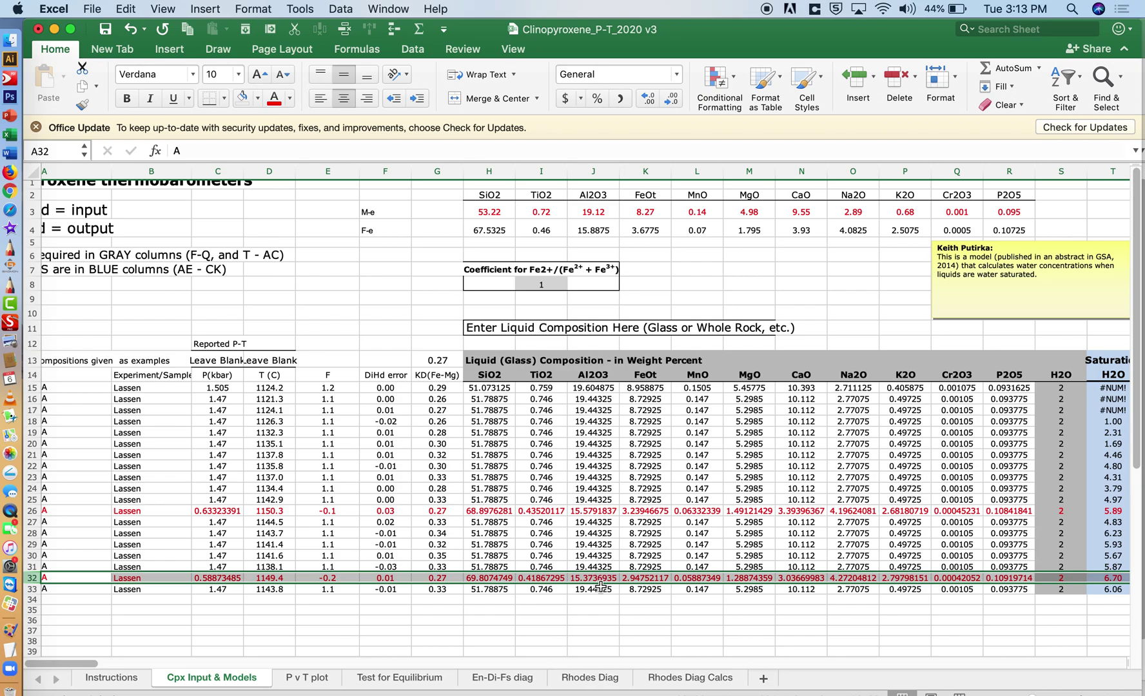
click(385, 8)
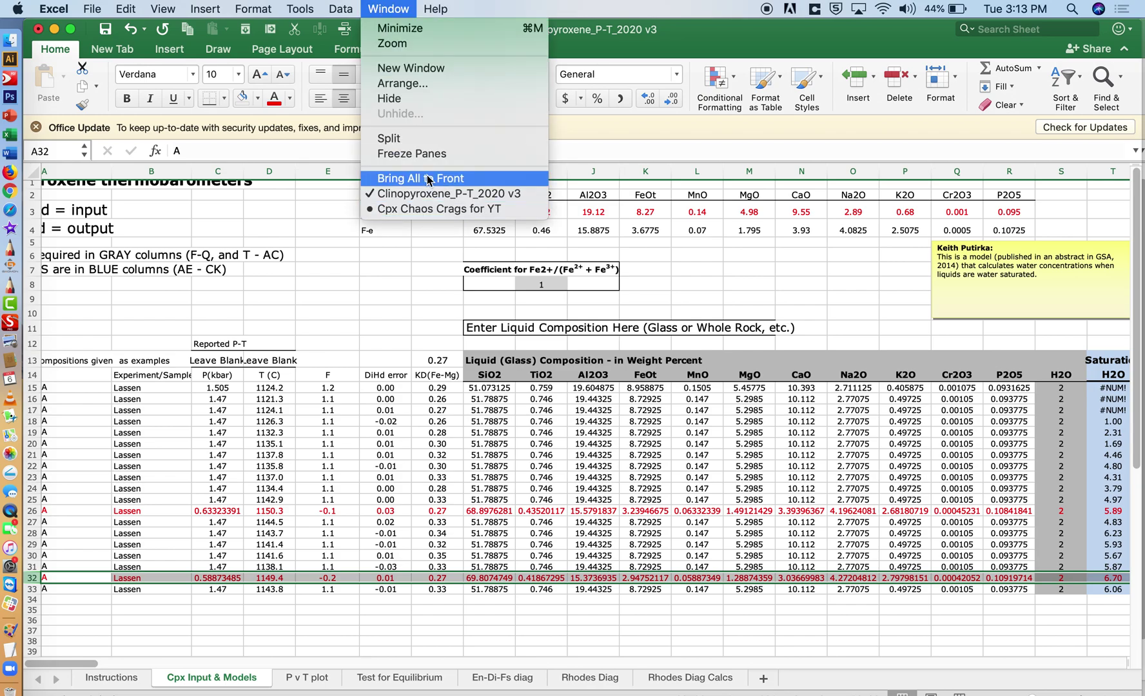
click(435, 208)
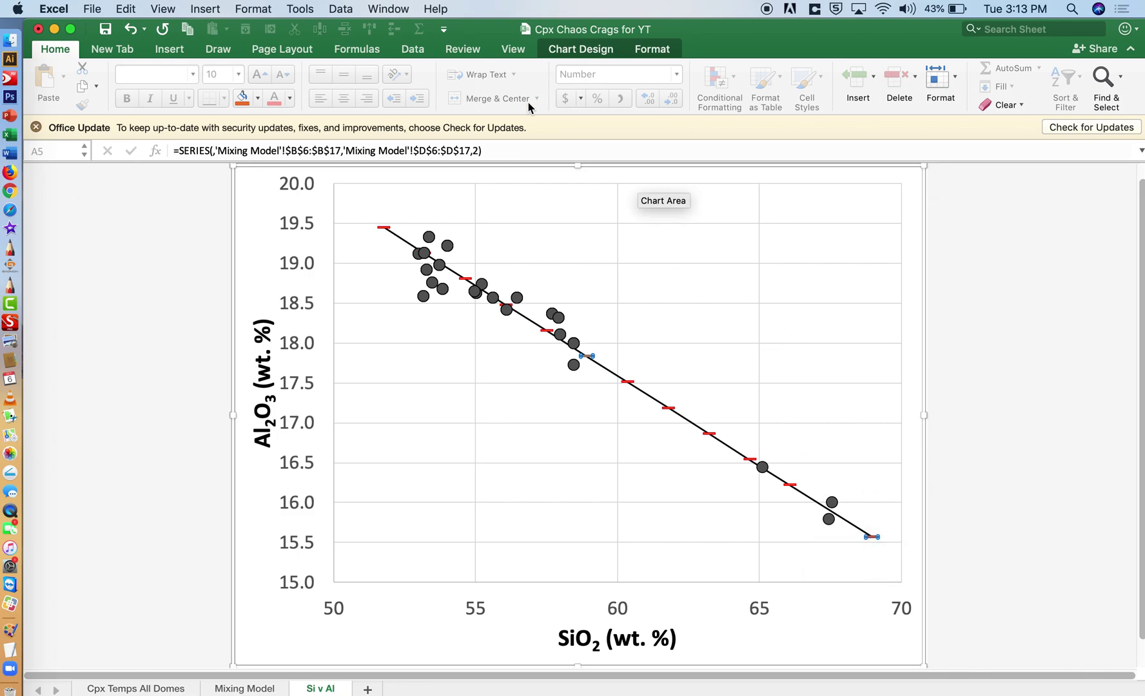
click(389, 9)
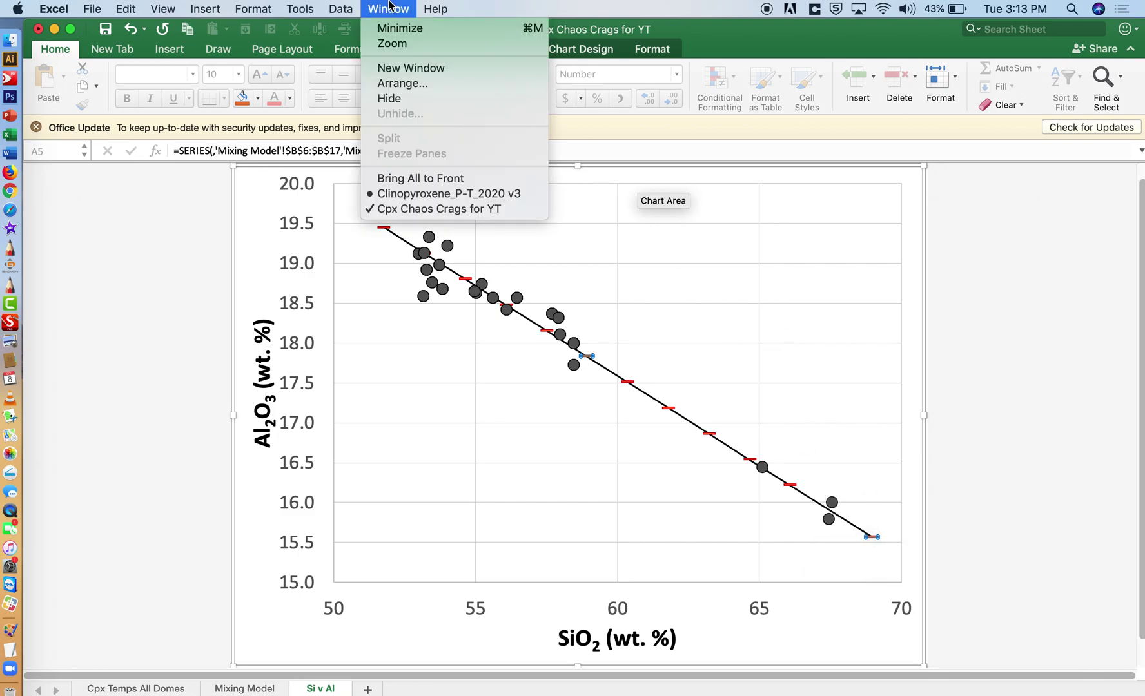
click(436, 201)
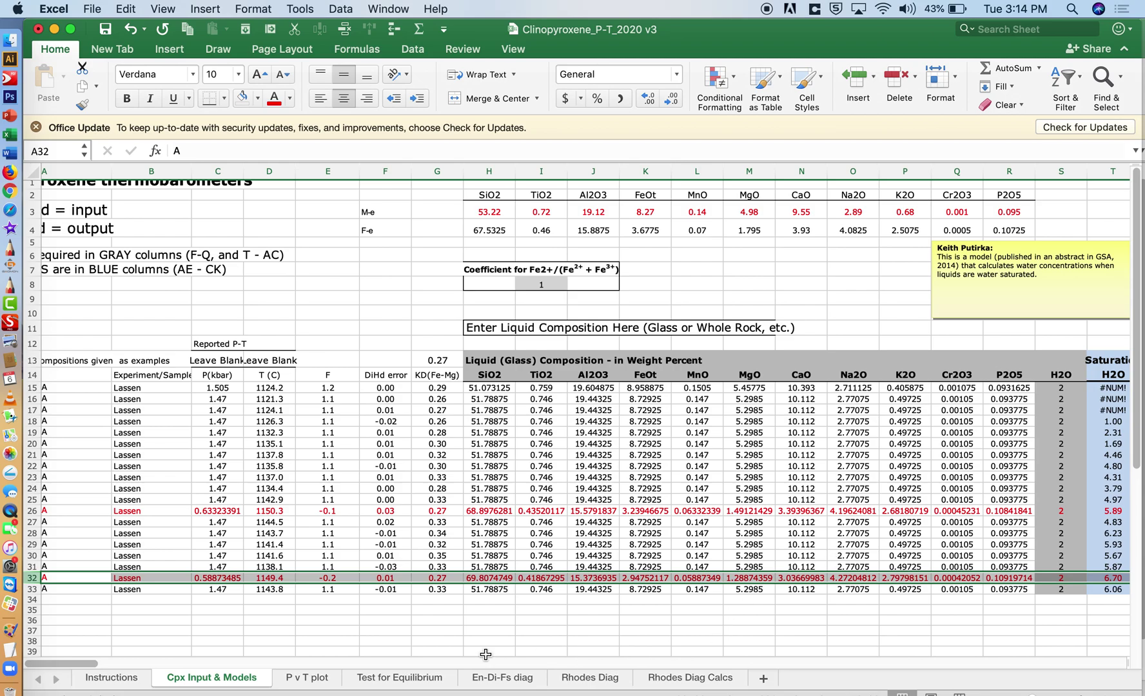
click(388, 9)
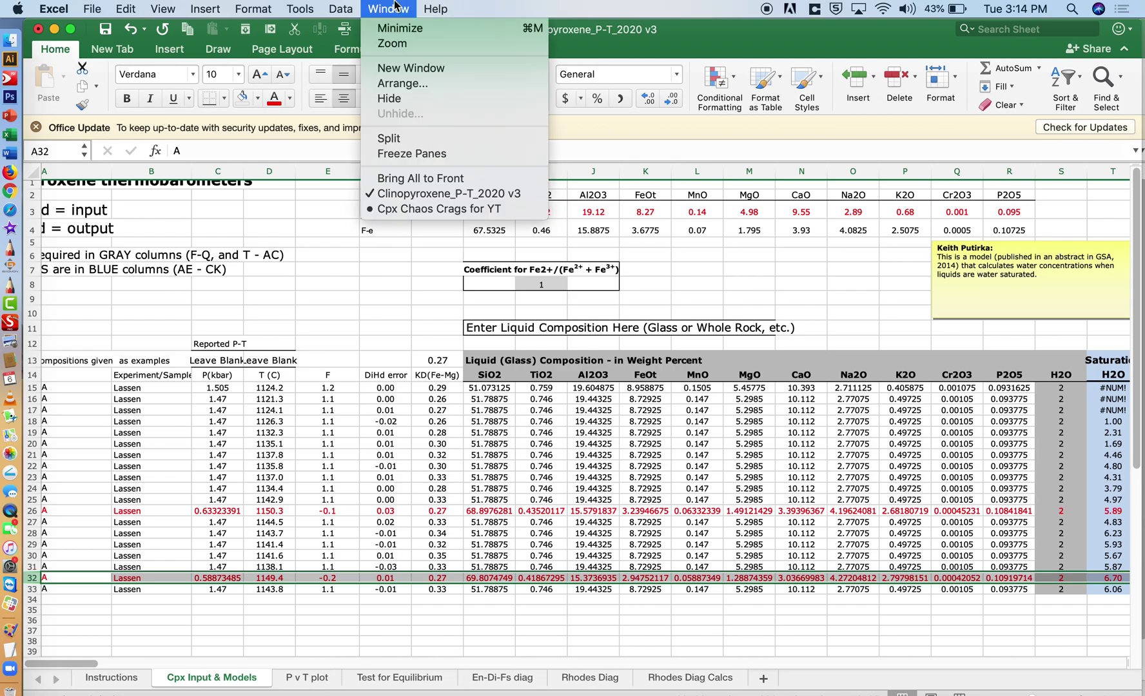
click(435, 211)
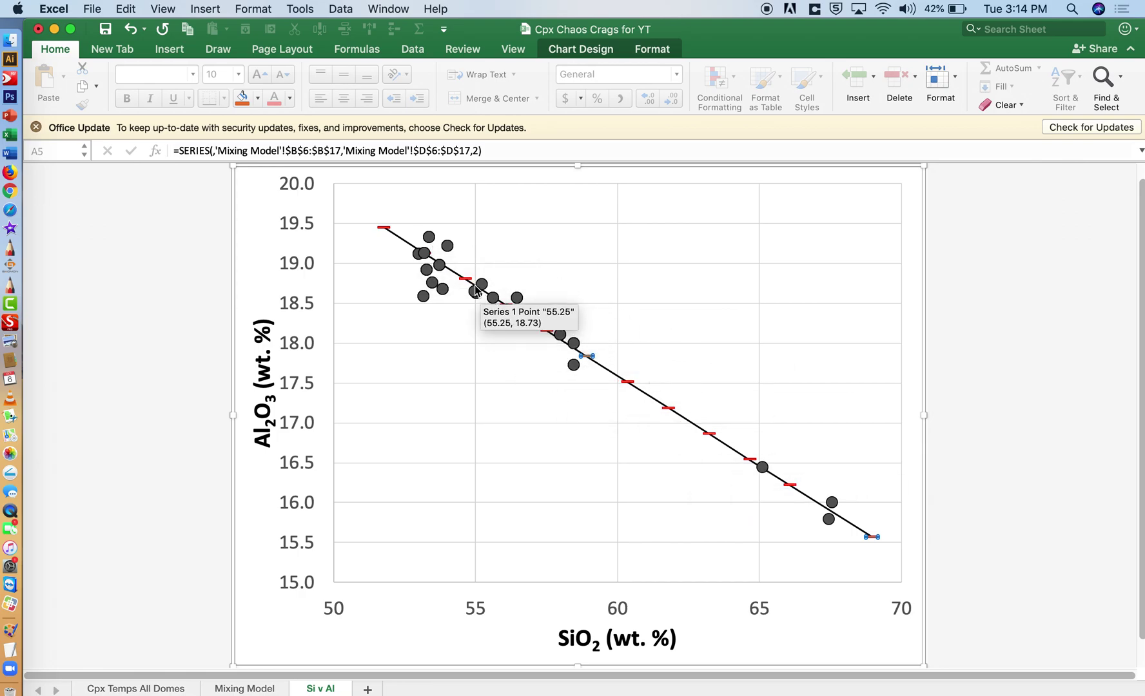
click(389, 8)
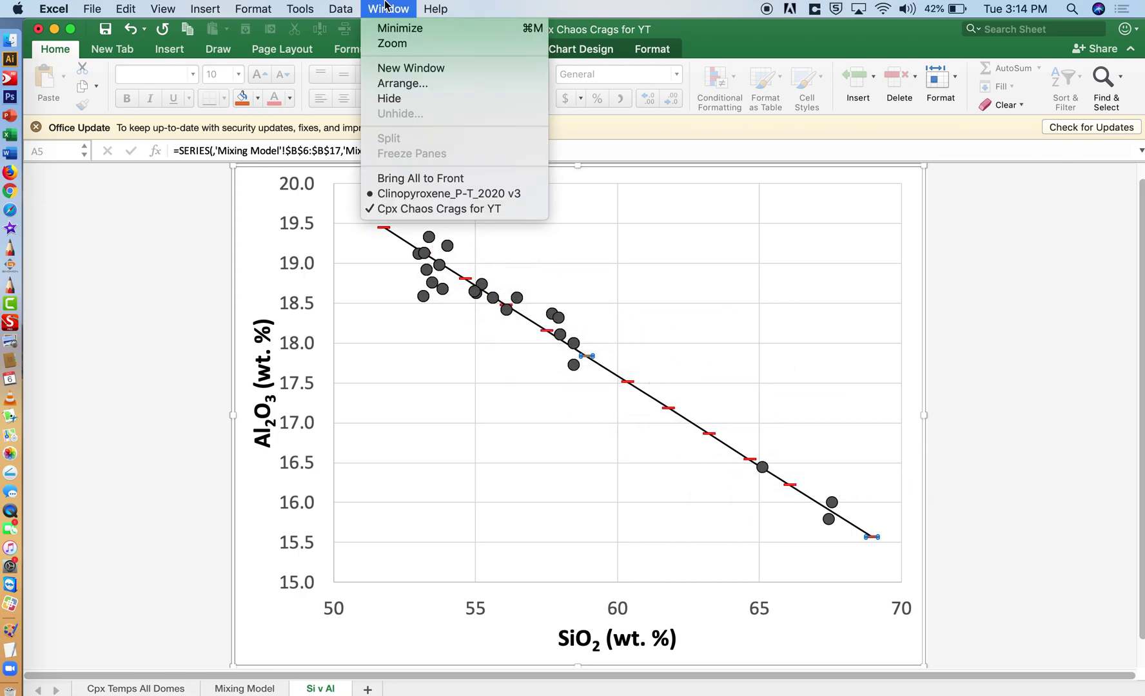
click(434, 195)
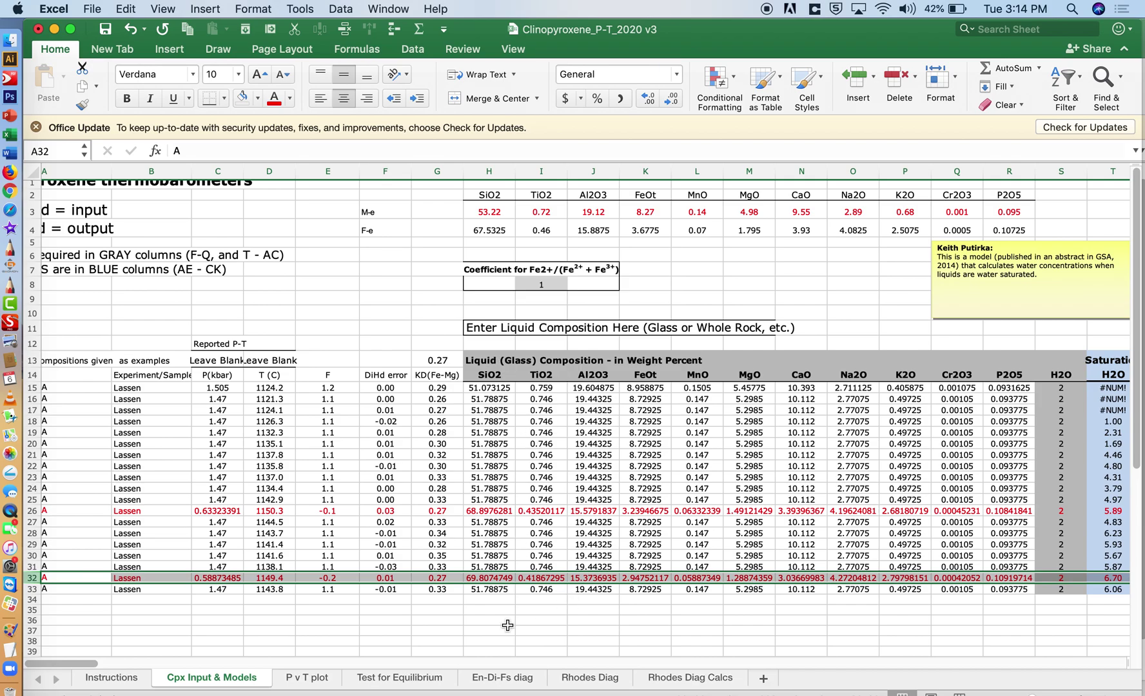
Select the ENFS series on the Test for Equilibrium chart and check the input data rows.
click(390, 683)
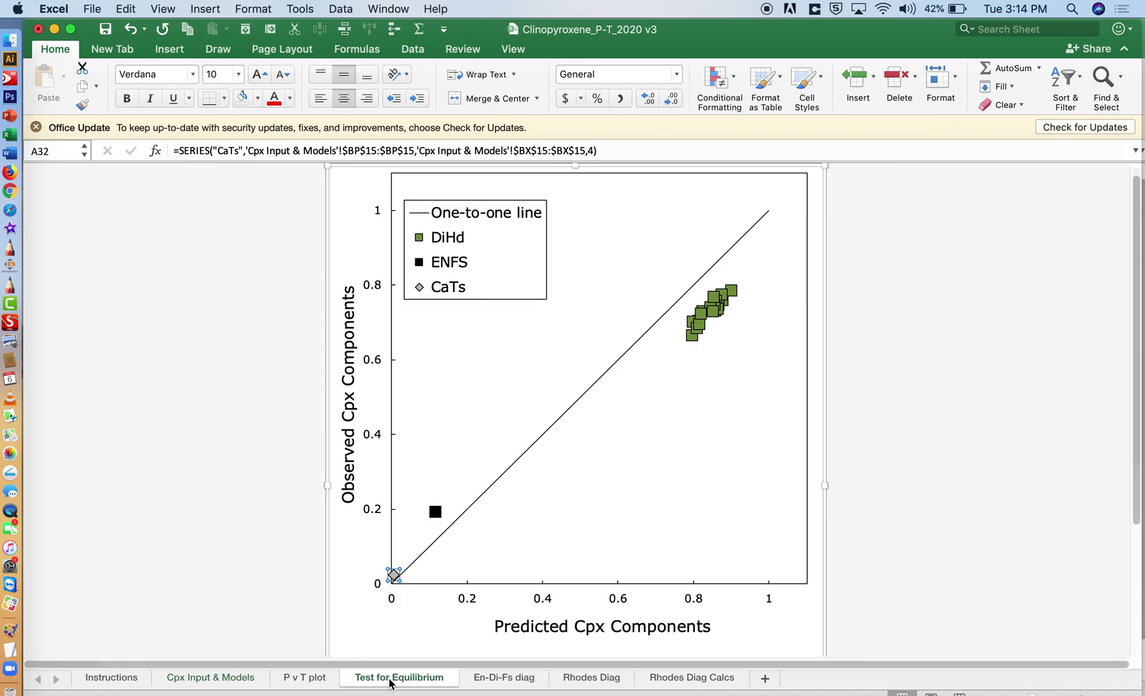
mouse_move(675, 309)
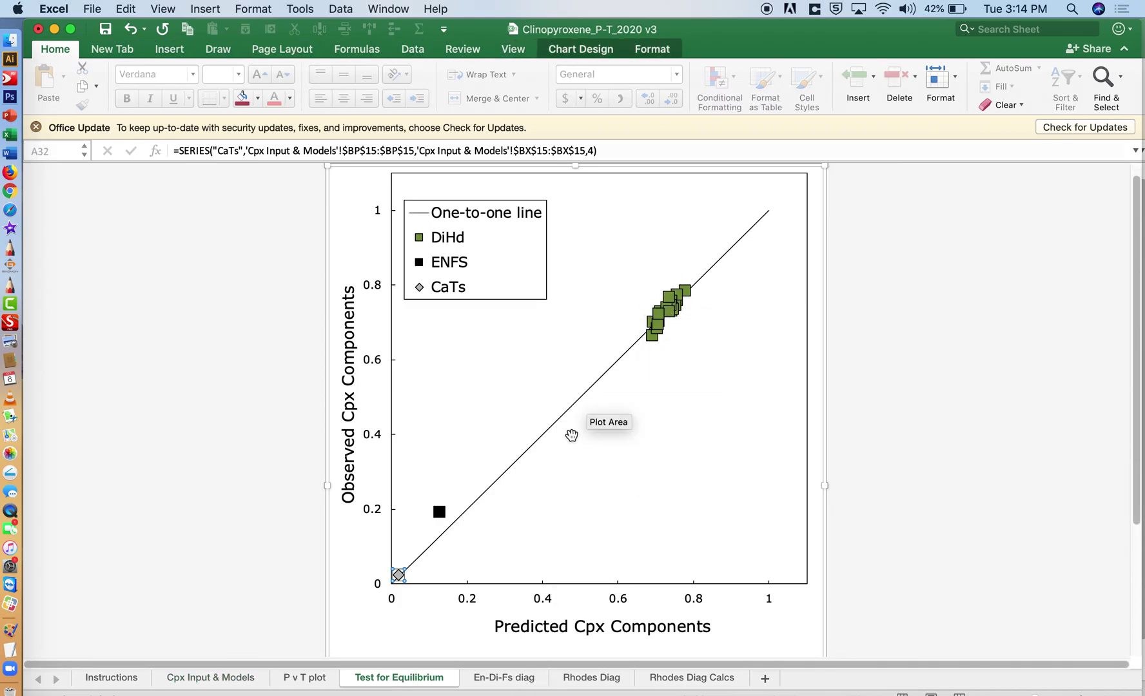
click(441, 512)
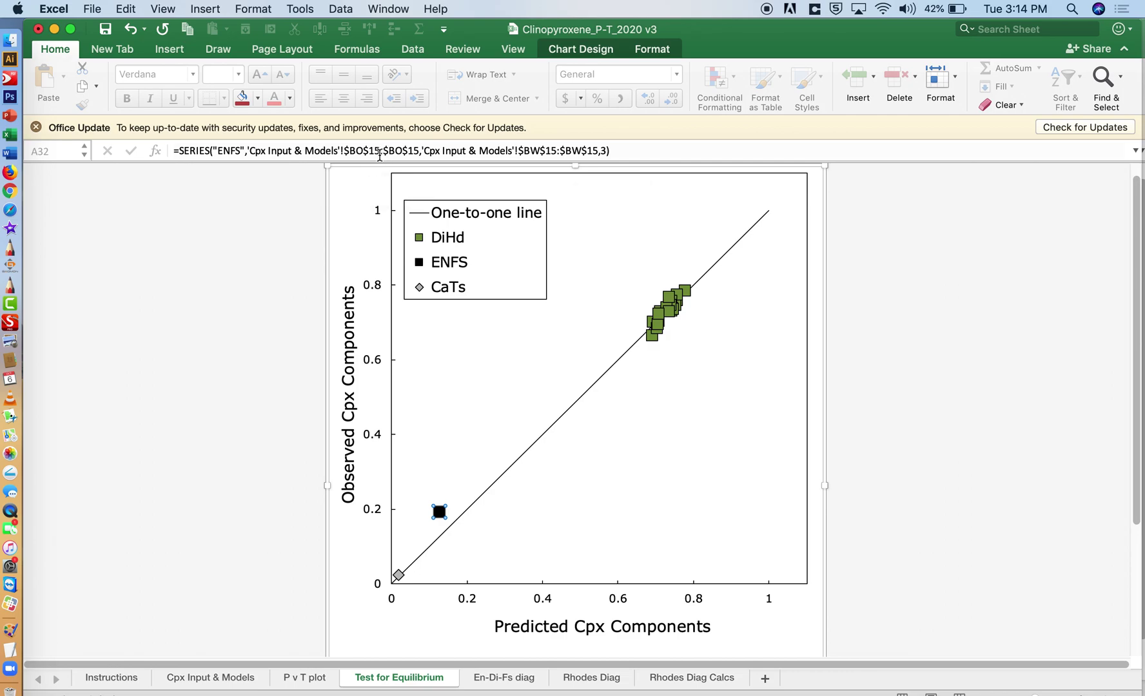
click(211, 677)
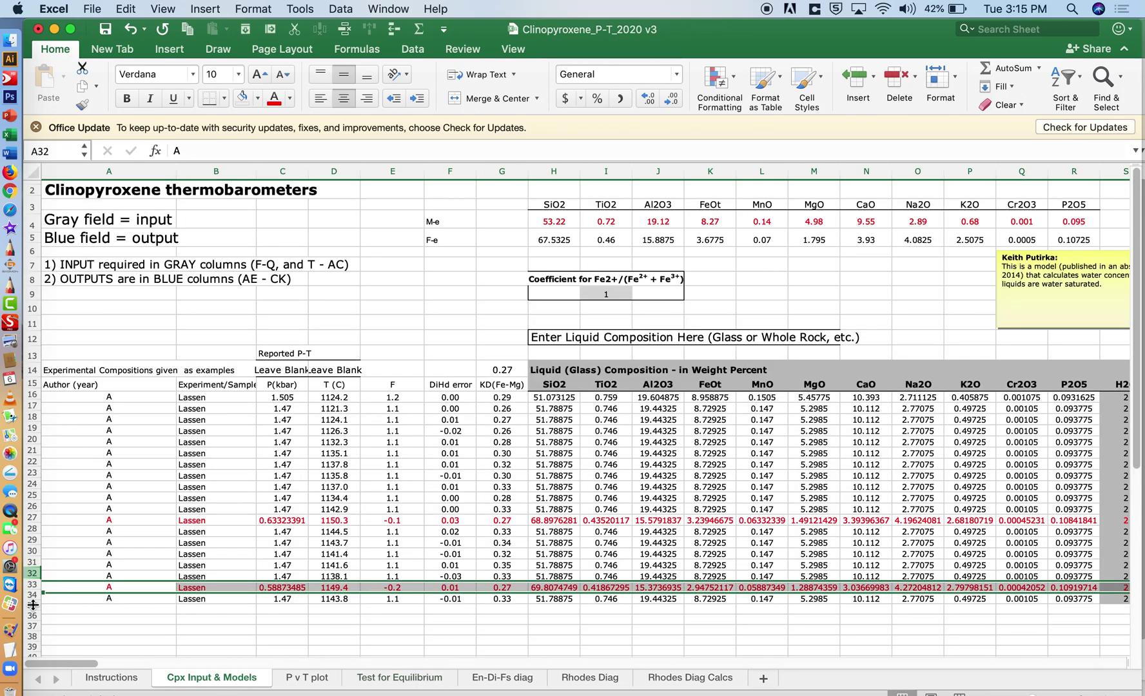
click(416, 682)
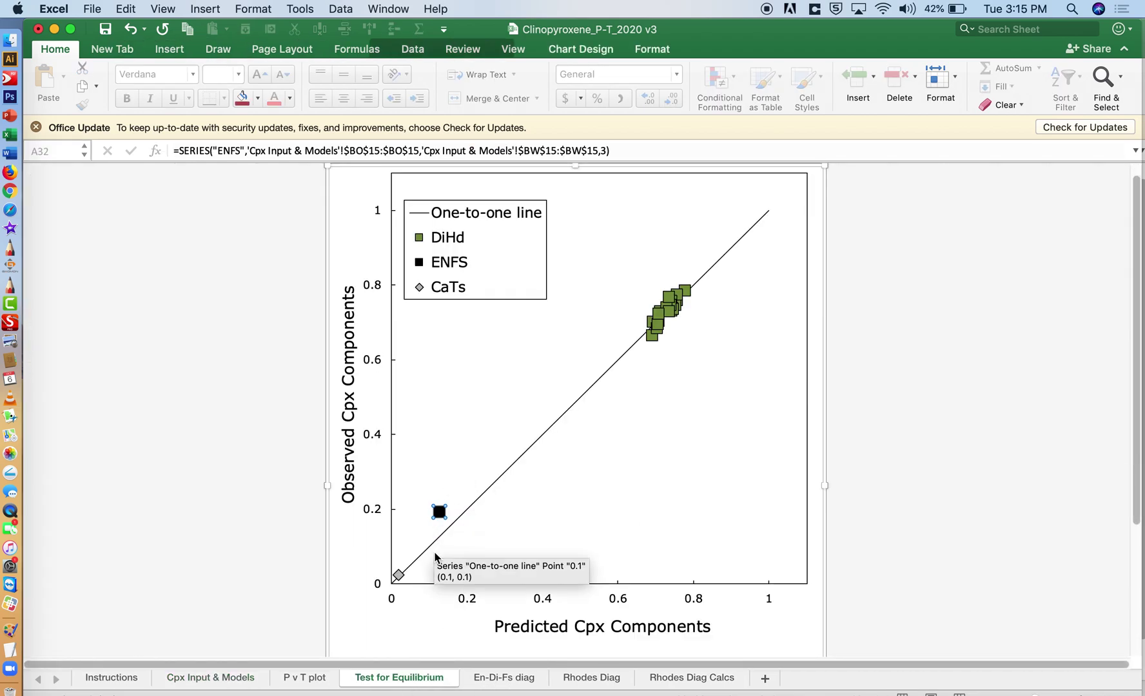
Edit the ENFS SERIES formula ranges to $BO$16:$BO$34 and $BW$16:$BW$34.
click(377, 151)
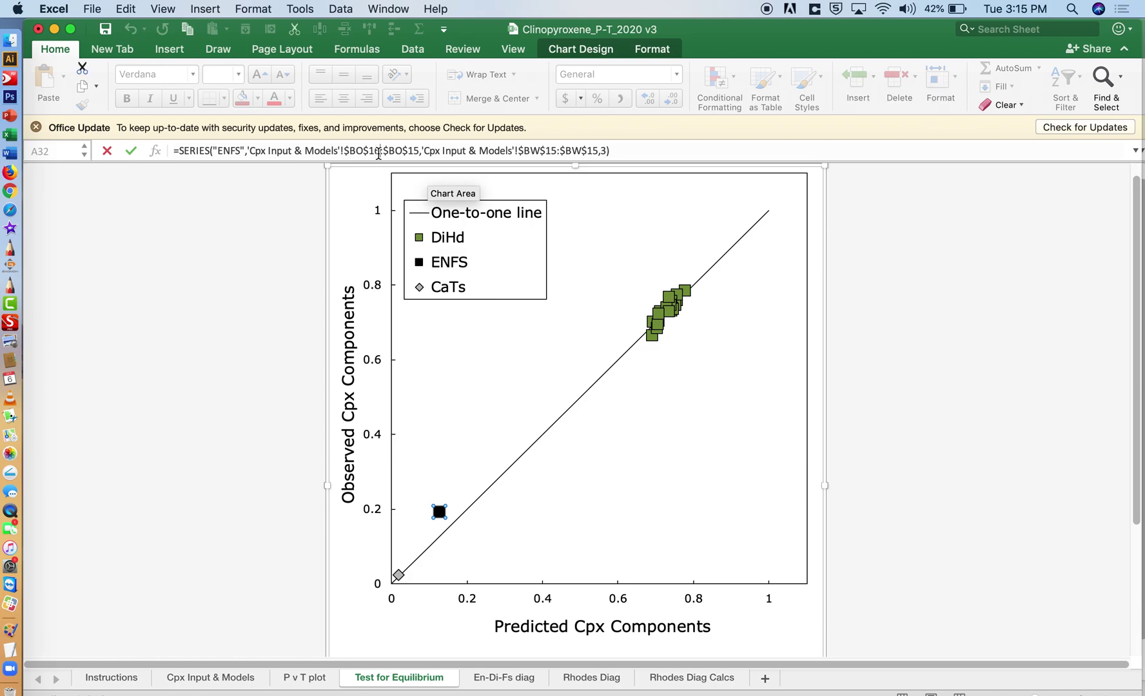
key(BackSpace)
text(6)
key(BackSpace)
text(4)
text(16)
text(34)
key(Return)
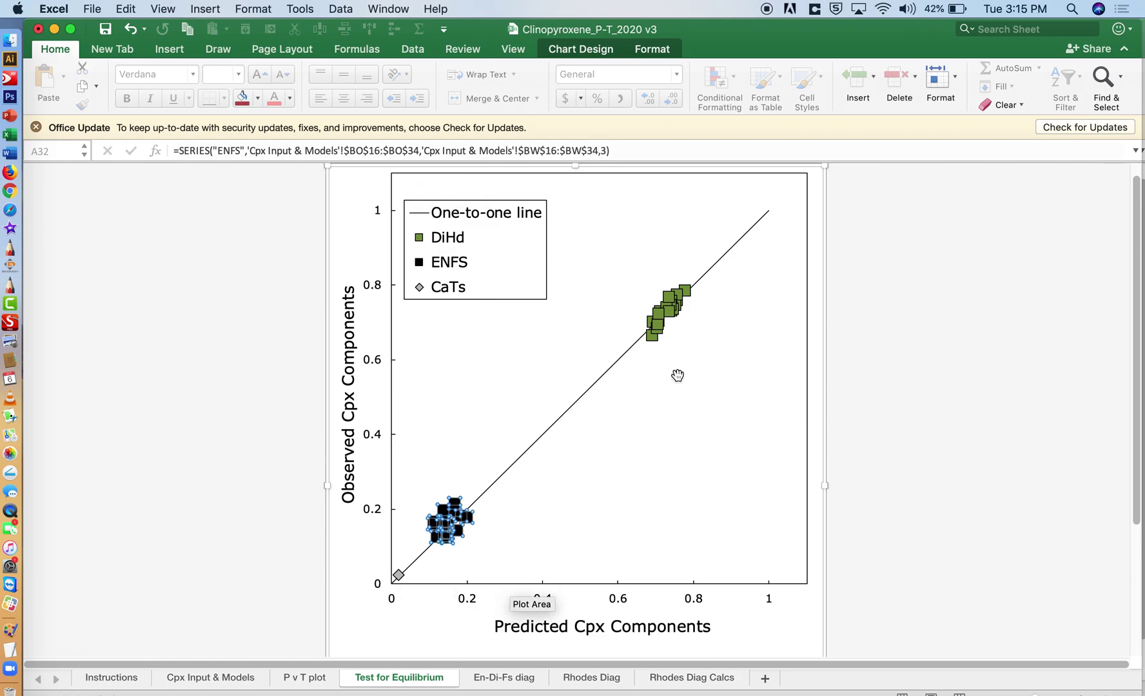
mouse_move(401, 574)
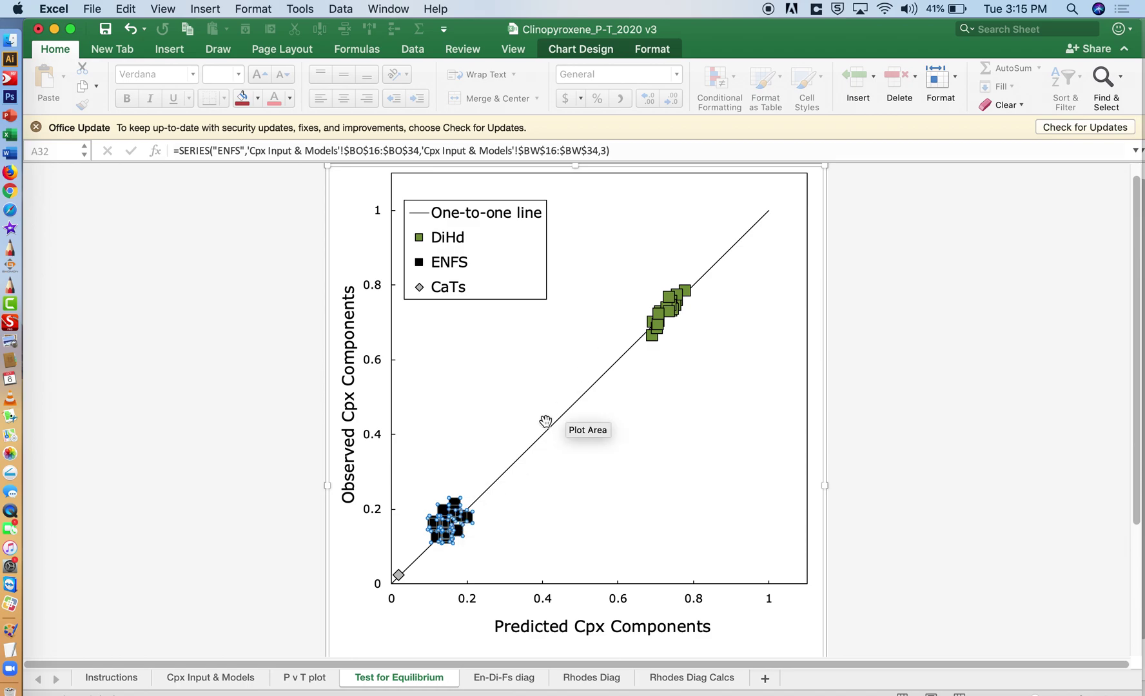
click(575, 680)
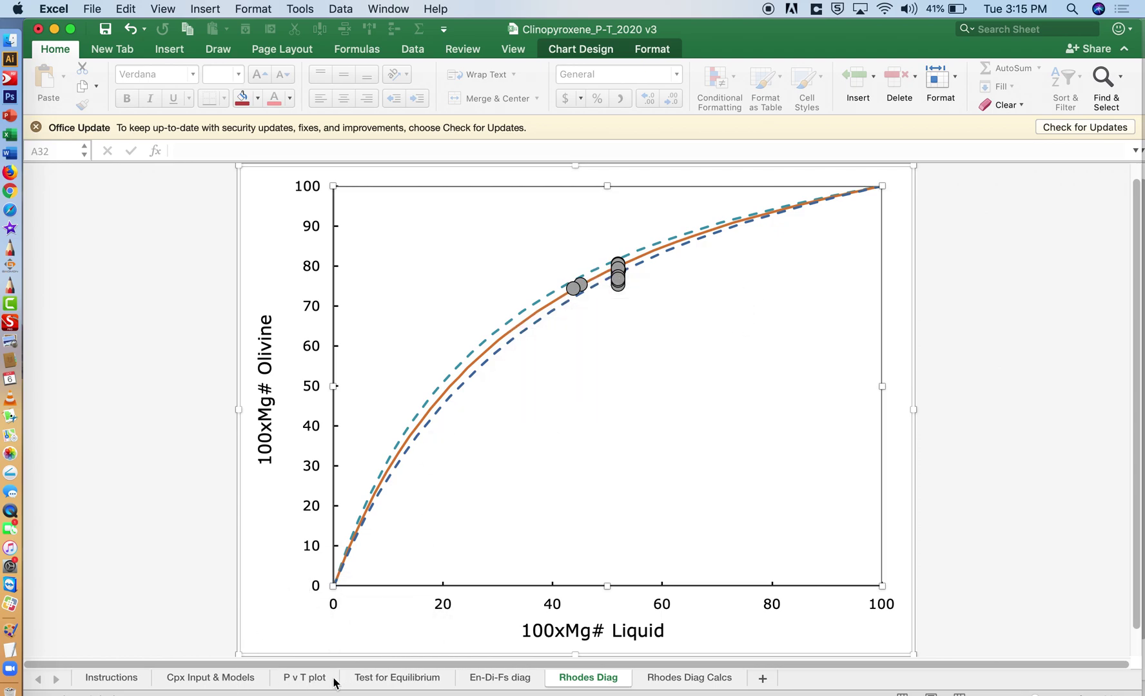
click(382, 678)
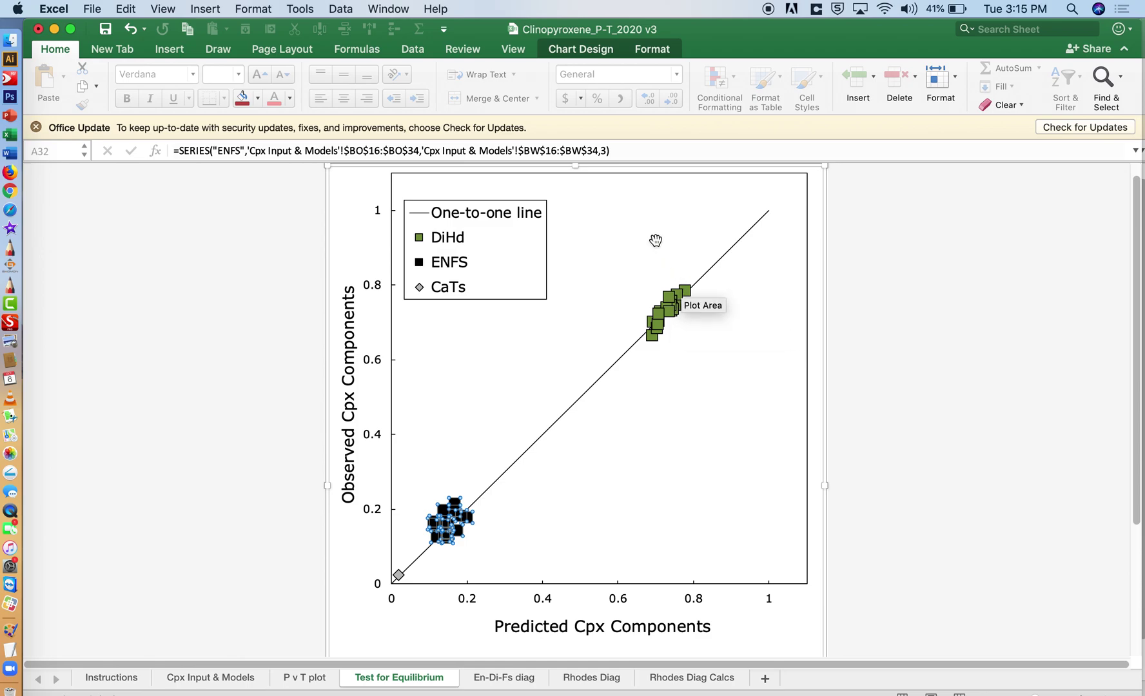
click(204, 678)
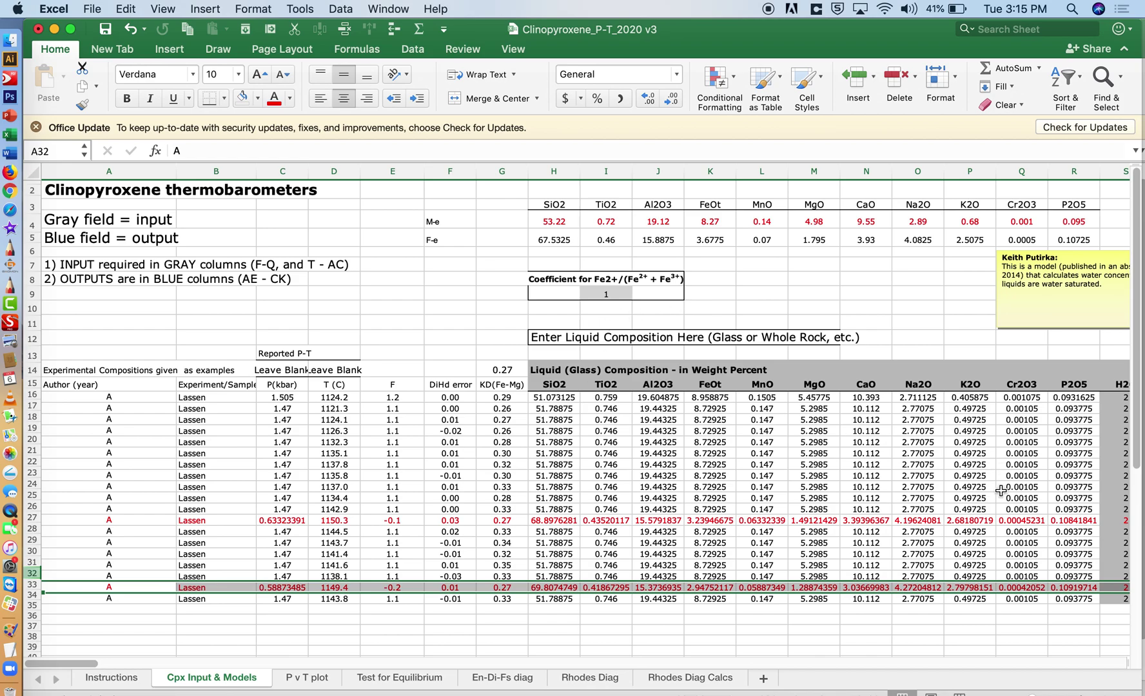
click(399, 678)
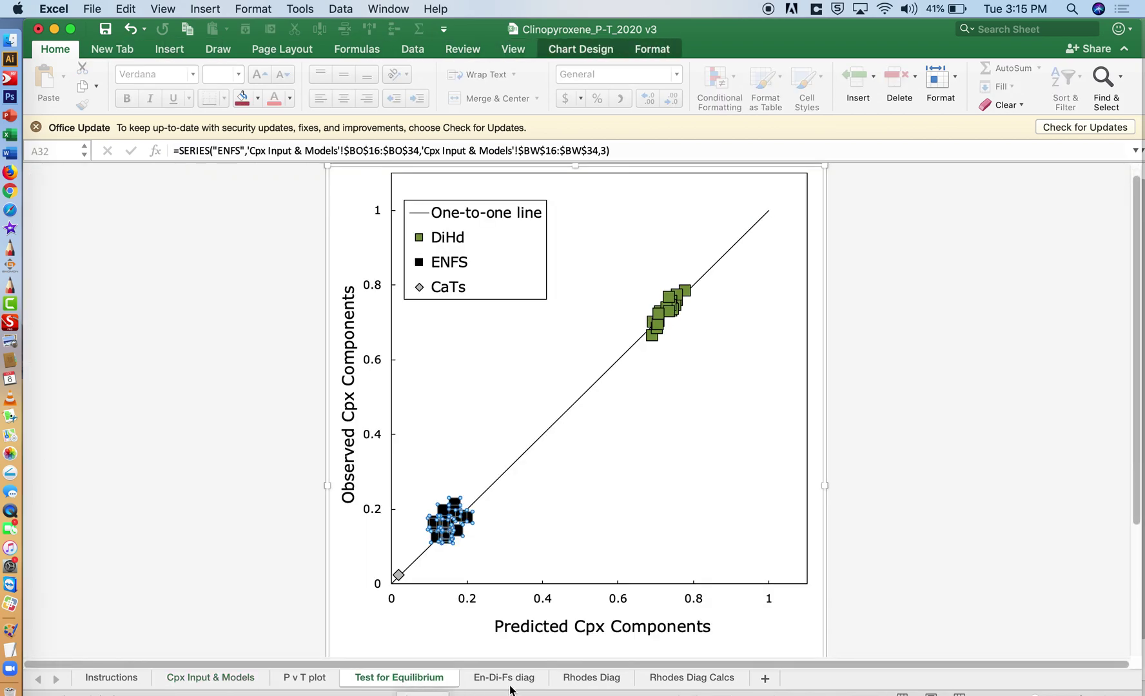
click(599, 678)
Select the Neave and Putirka T and P outputs and inspect the 1996 pressure formula in AK16.
click(399, 678)
click(211, 678)
scroll(571, 506, right, 15)
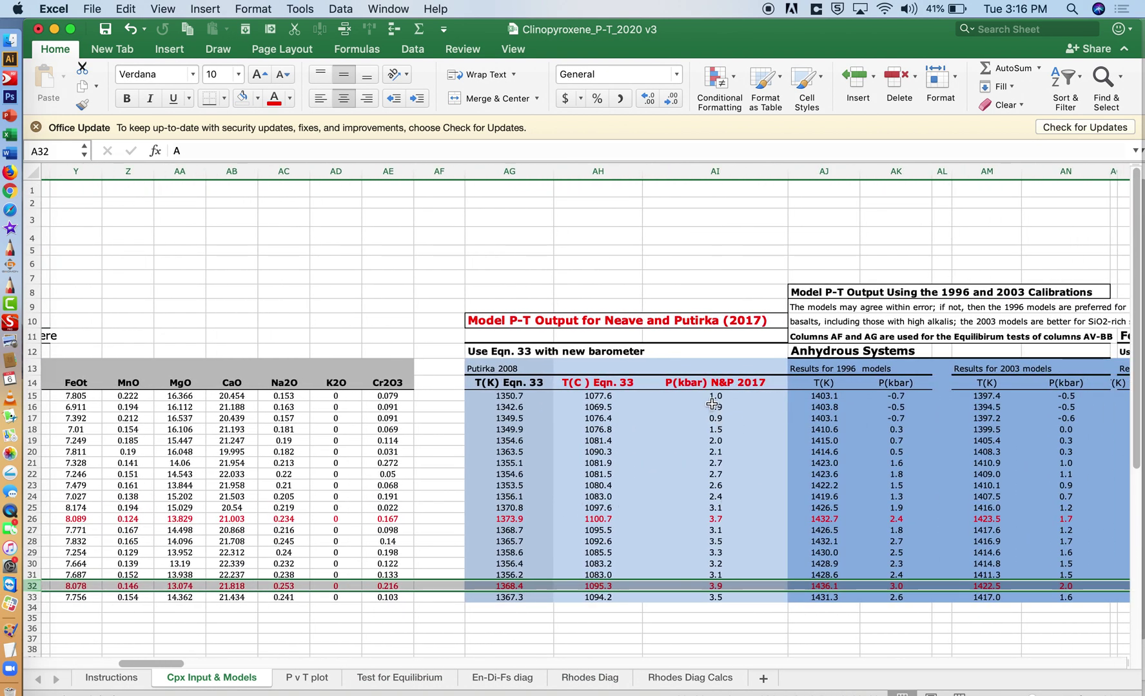
drag(716, 407, 617, 595)
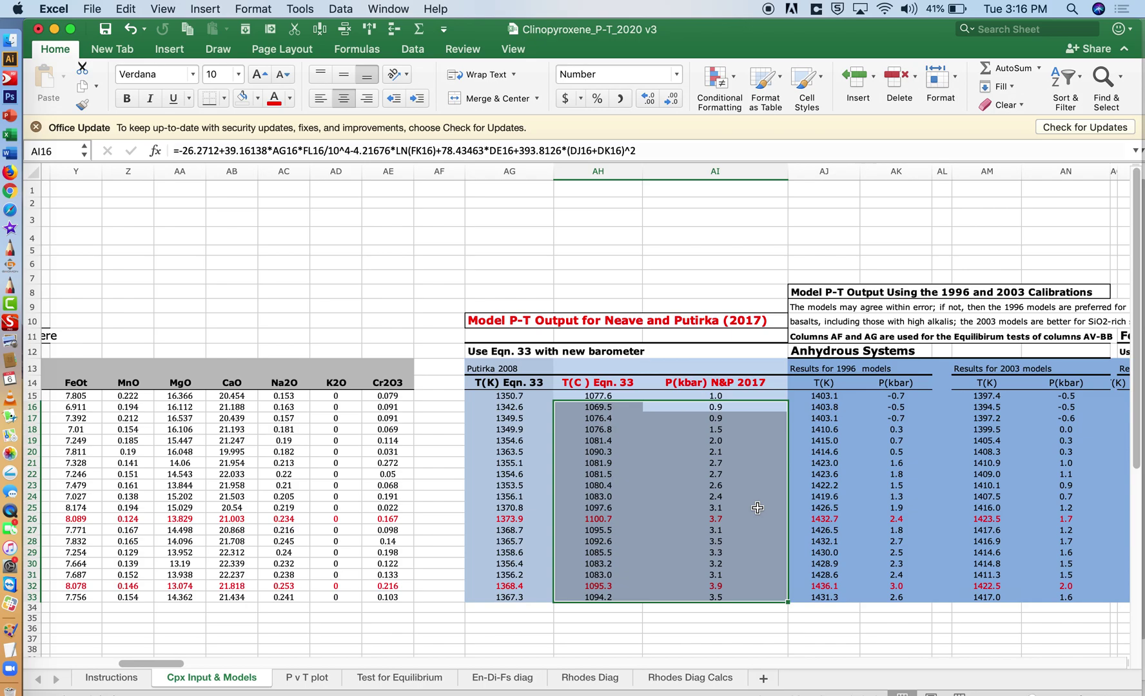
click(906, 403)
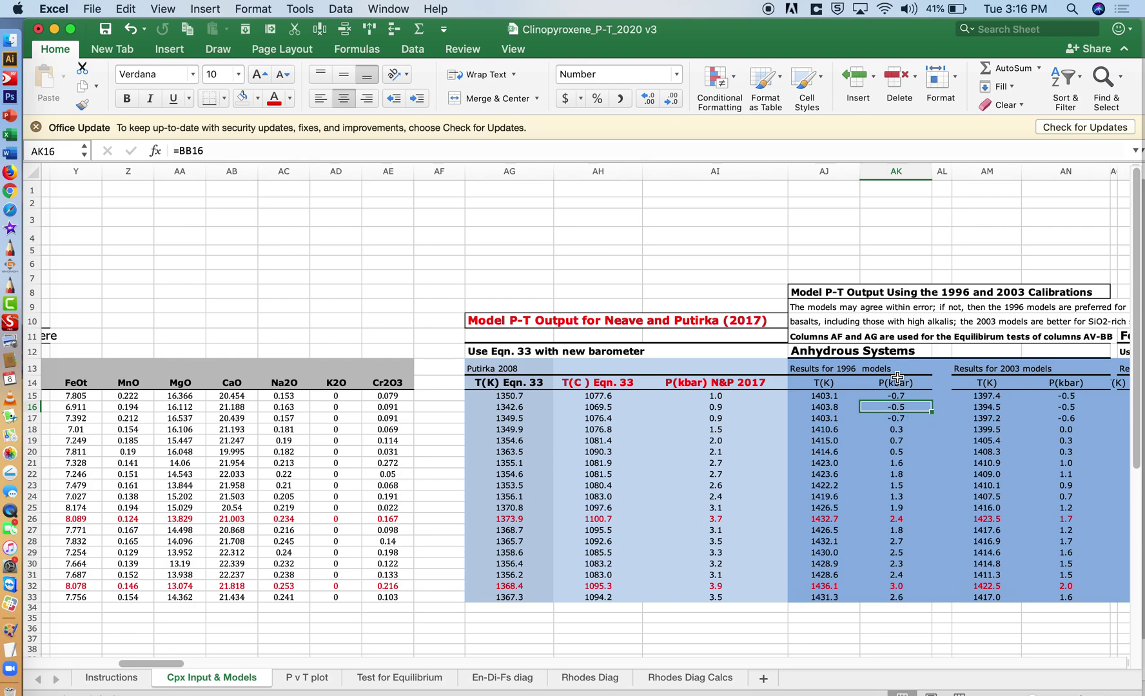
click(897, 384)
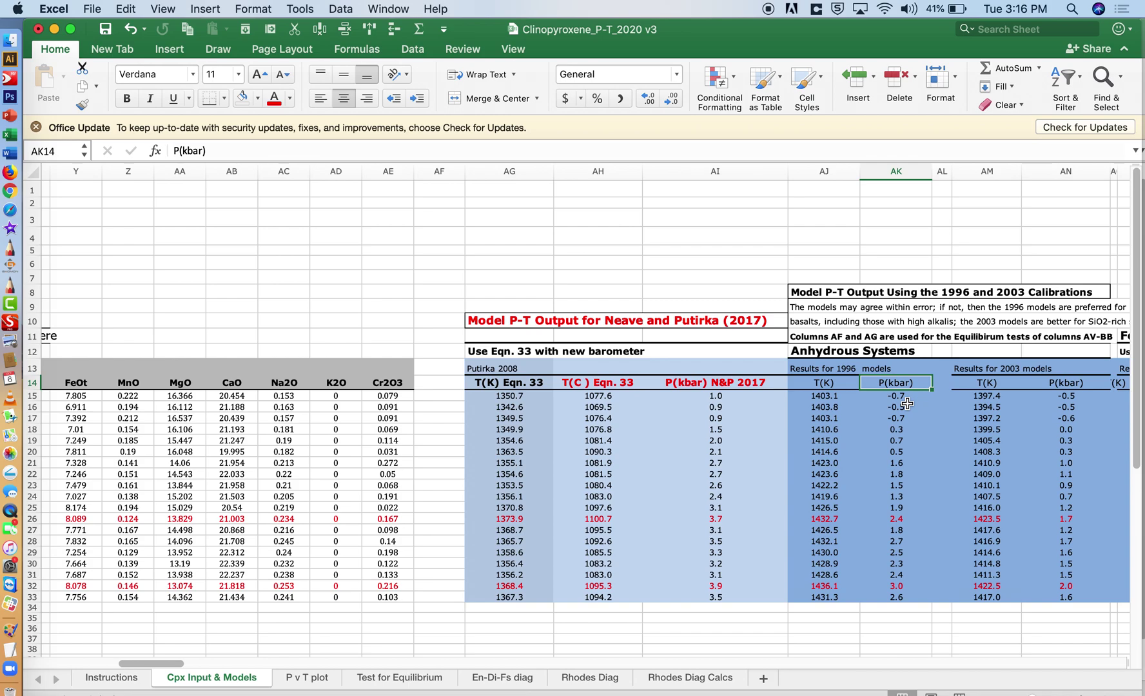
Select the 1996 pressure results and all N&P 2017 pressures in column AI, then view the P v T plot.
drag(902, 395, 904, 422)
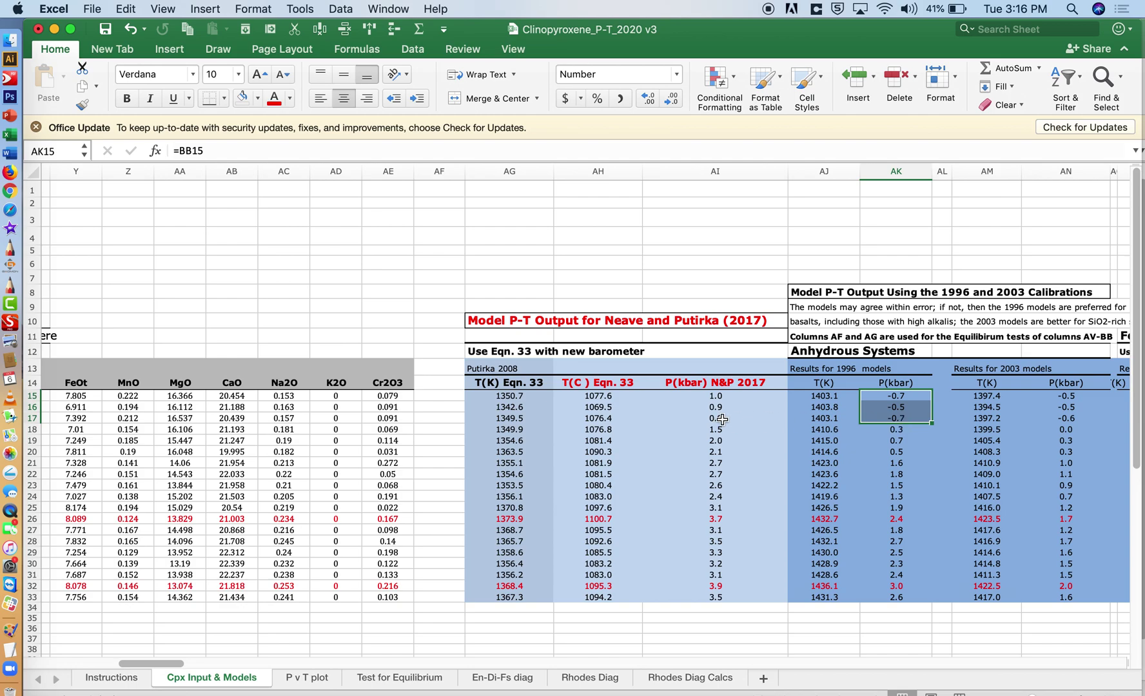
click(706, 383)
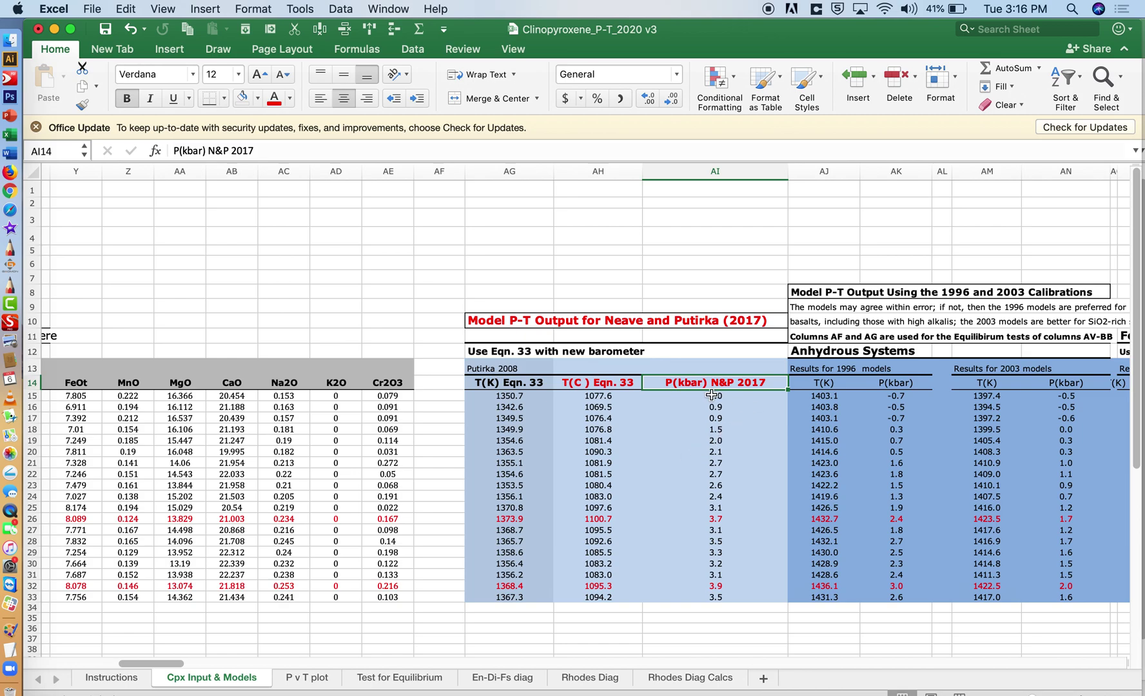
drag(733, 397, 725, 598)
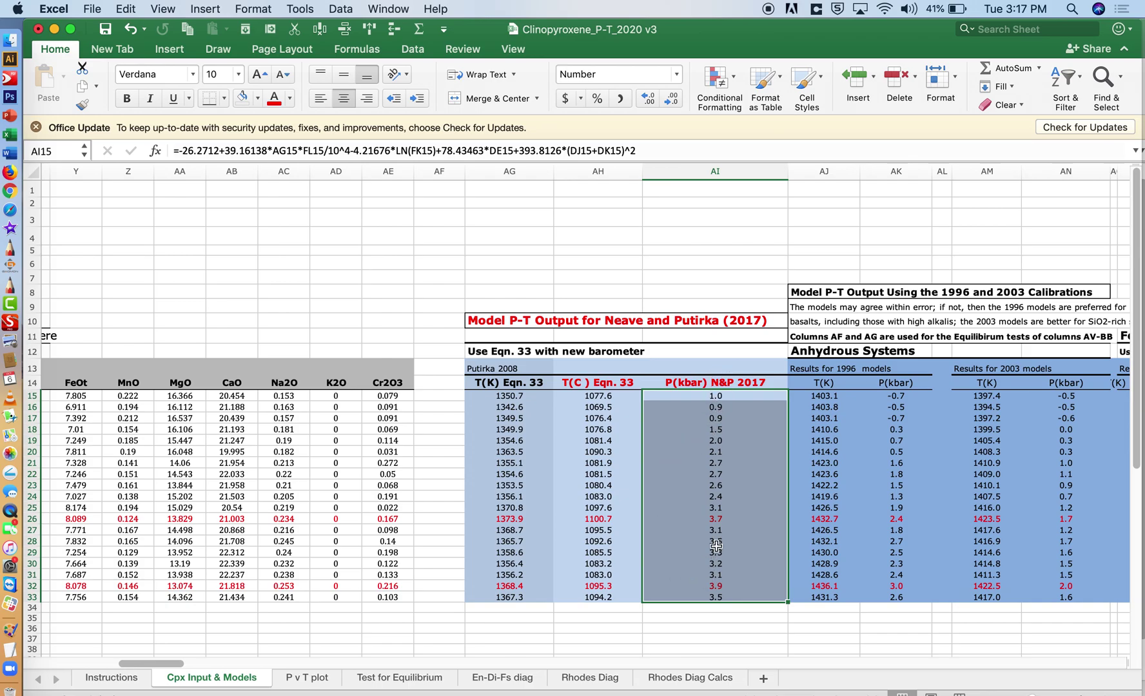
scroll(687, 503, left, 15)
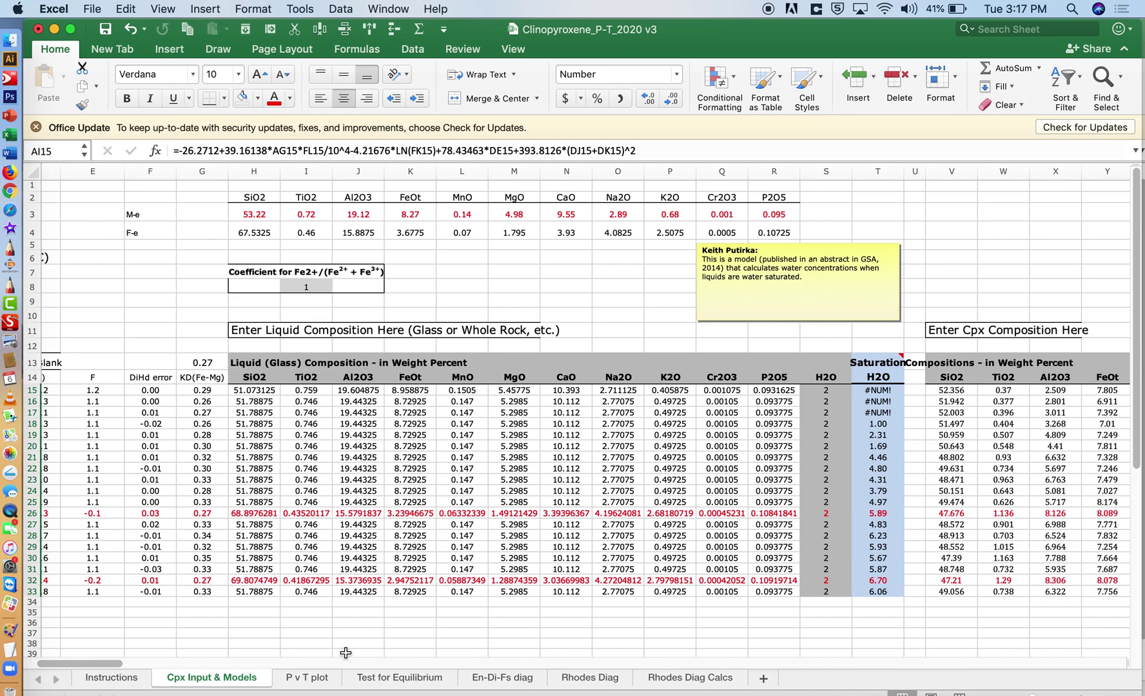
click(315, 677)
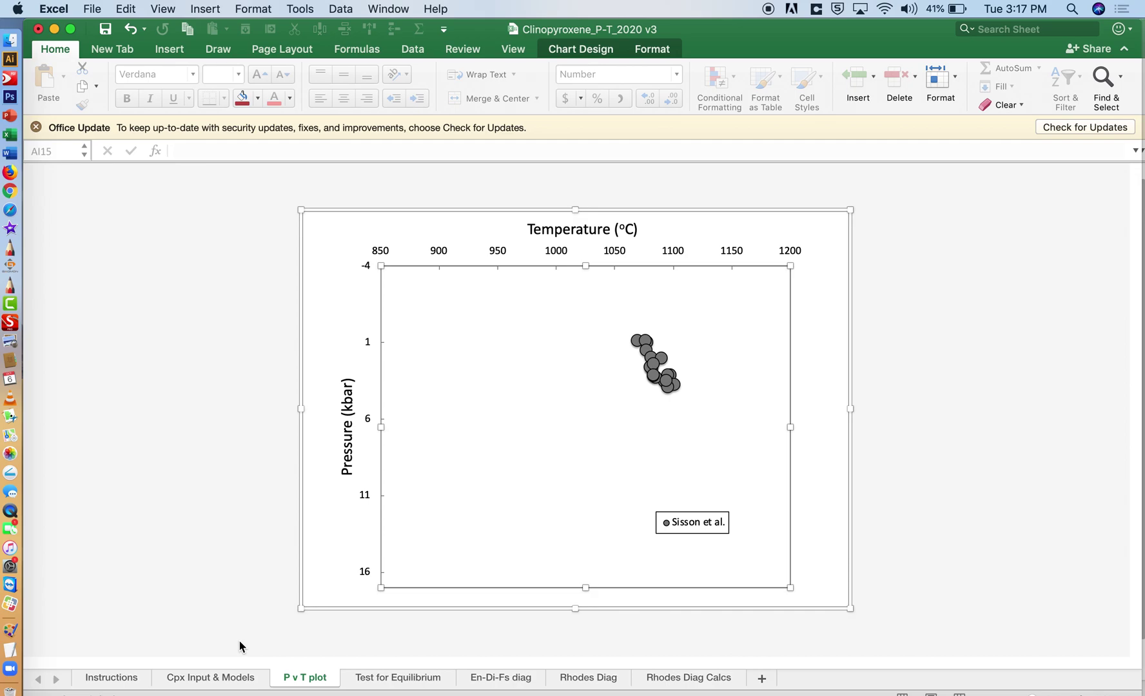
Switch back to the Cpx Input & Models sheet showing the Lassen mixed liquids.
click(212, 678)
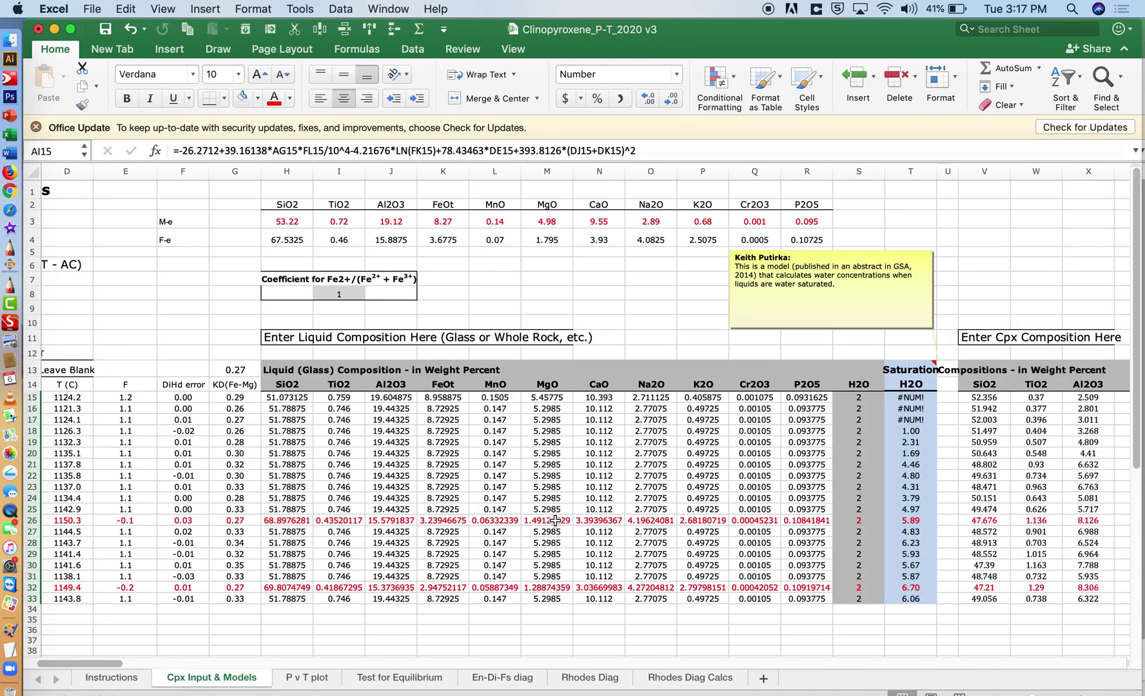